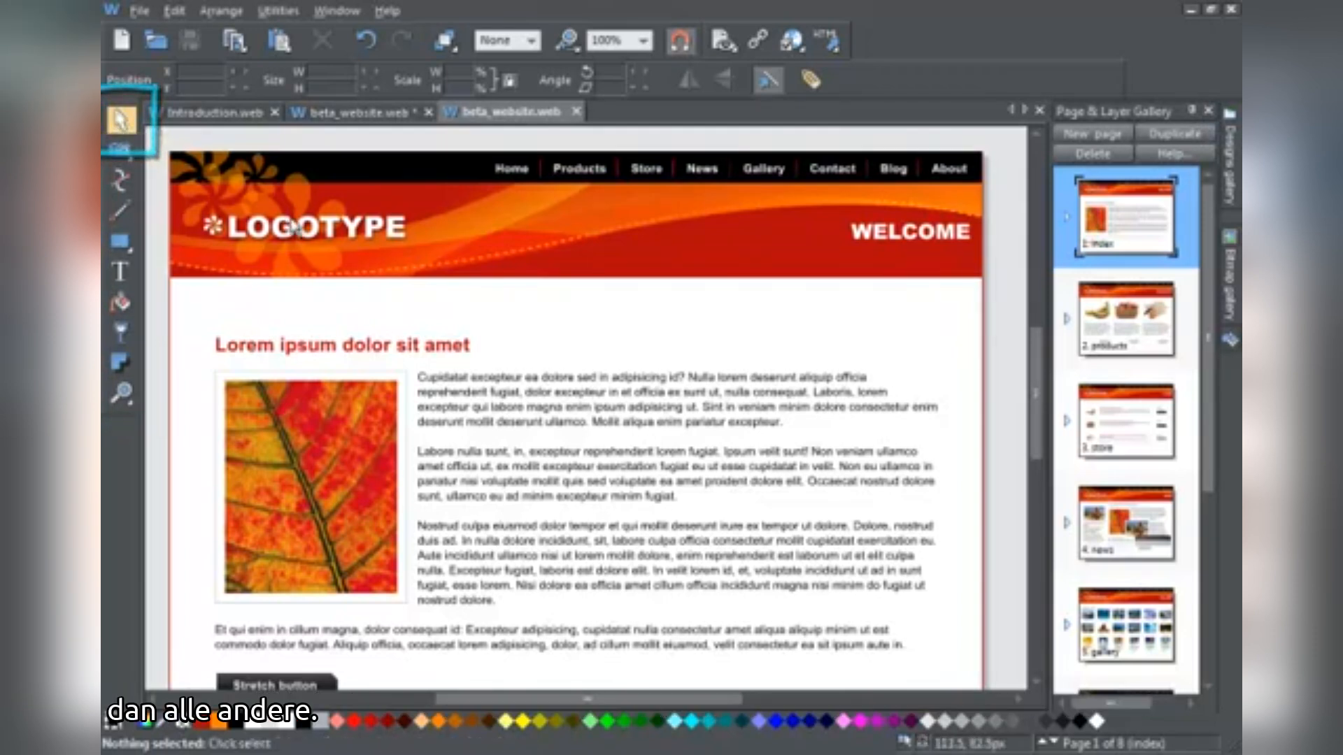
Nudge LOGOTYPE right, WELCOME left and up, and raise the Stretch button beside the text
{"action": "left_click_drag", "start_coordinate": [311, 231], "coordinate": [343, 223]}
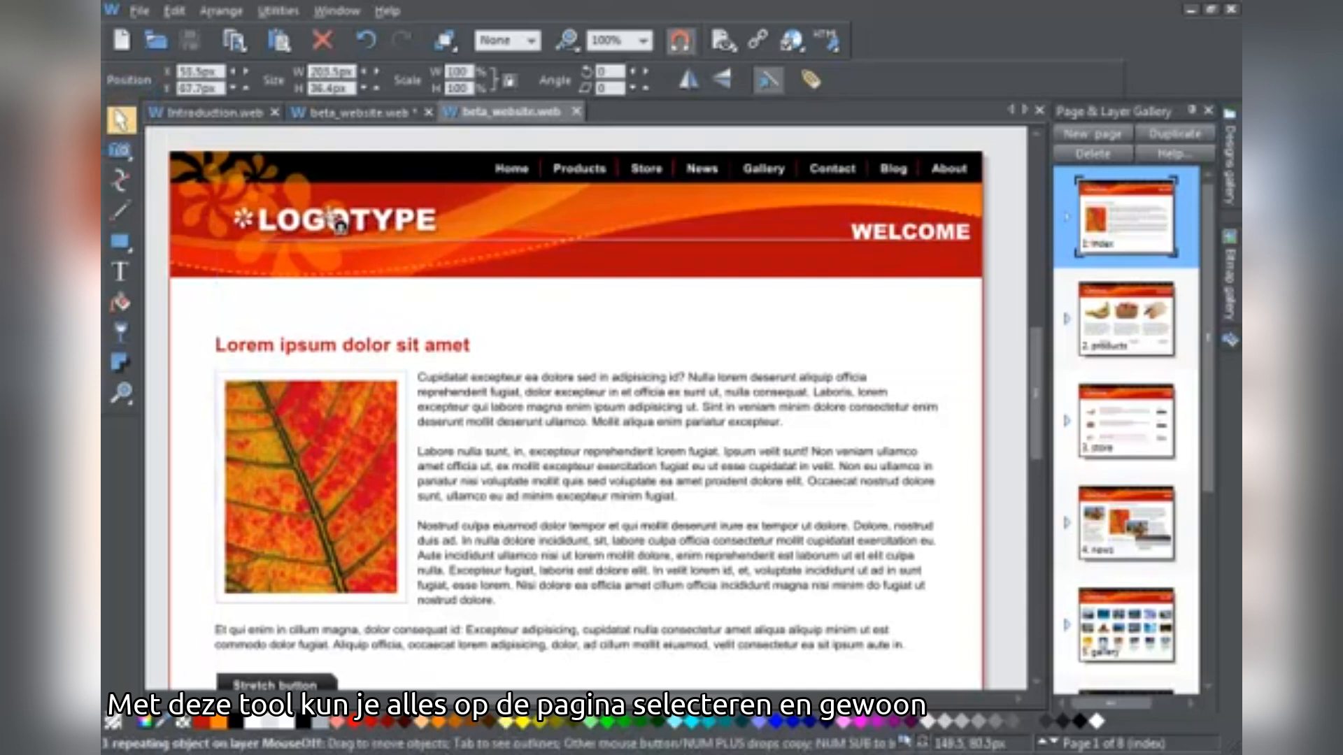
{"action": "left_click_drag", "start_coordinate": [932, 245], "coordinate": [898, 239]}
{"action": "left_click_drag", "start_coordinate": [318, 683], "coordinate": [369, 595]}
{"action": "left_click", "coordinate": [427, 429]}
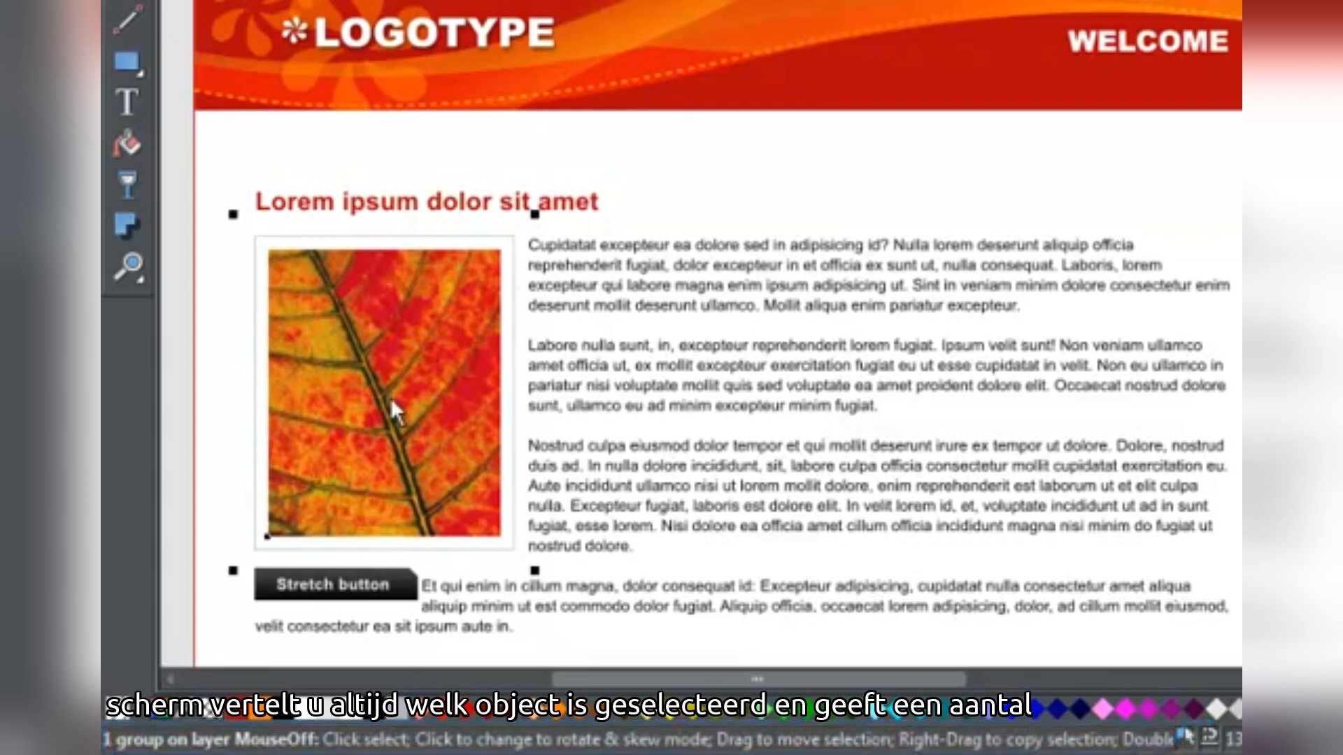
{"action": "left_click", "coordinate": [490, 42]}
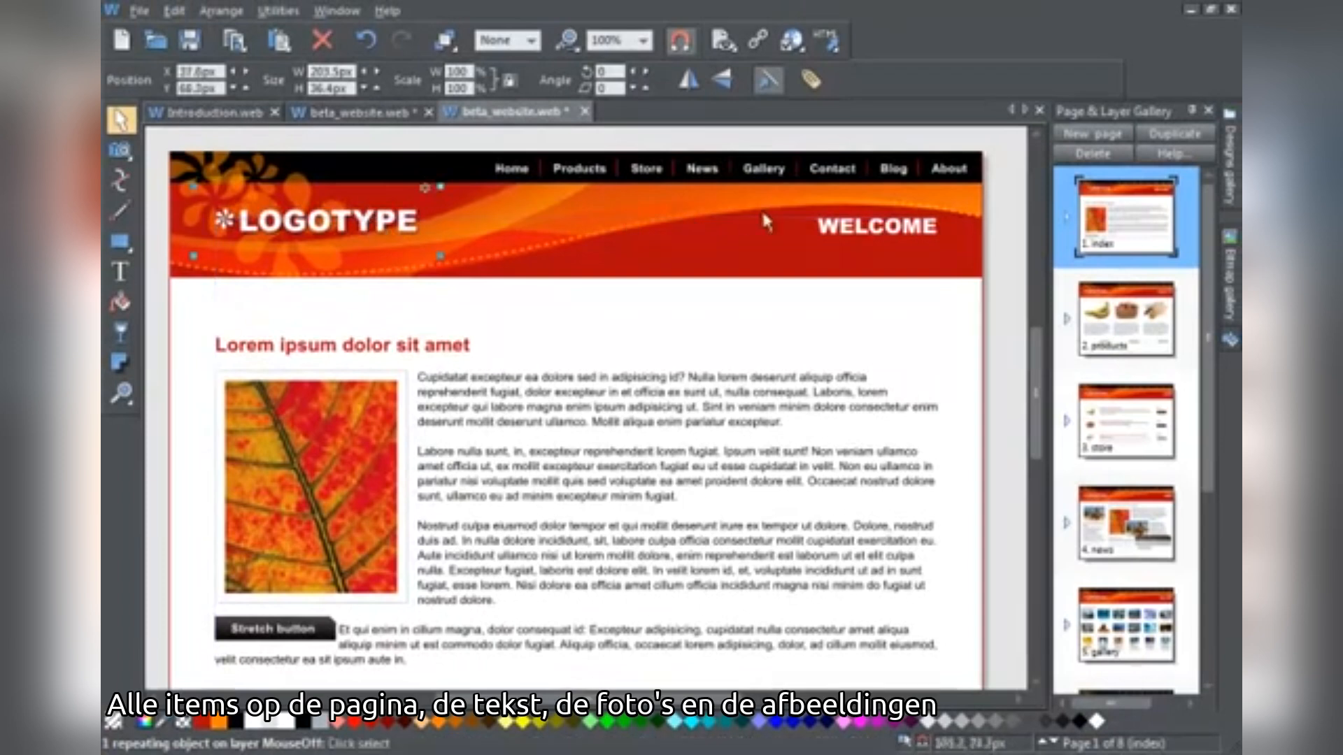
Fine-tune positions: WELCOME slightly higher, leaf photo a little left, logo slightly right
{"action": "mouse_move", "coordinate": [896, 230]}
{"action": "left_mouse_down"}
{"action": "mouse_move", "coordinate": [857, 232]}
{"action": "mouse_move", "coordinate": [896, 220]}
{"action": "left_mouse_up"}
{"action": "mouse_move", "coordinate": [322, 441]}
{"action": "left_mouse_down"}
{"action": "mouse_move", "coordinate": [361, 448]}
{"action": "mouse_move", "coordinate": [312, 441]}
{"action": "left_mouse_up"}
{"action": "mouse_move", "coordinate": [369, 233]}
{"action": "left_mouse_down"}
{"action": "mouse_move", "coordinate": [404, 246]}
{"action": "mouse_move", "coordinate": [375, 231]}
{"action": "left_mouse_up"}
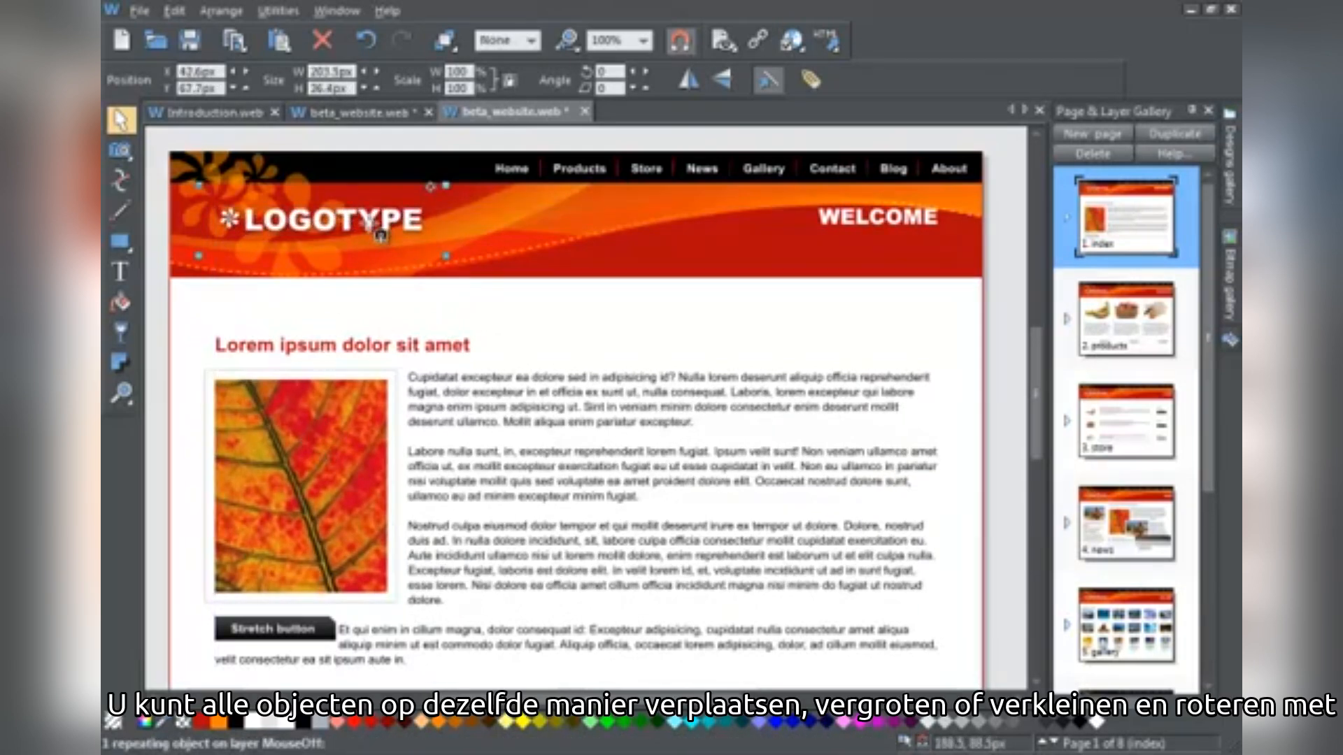
{"action": "mouse_move", "coordinate": [891, 225]}
{"action": "left_mouse_down"}
{"action": "mouse_move", "coordinate": [847, 227]}
{"action": "mouse_move", "coordinate": [908, 220]}
{"action": "left_mouse_up"}
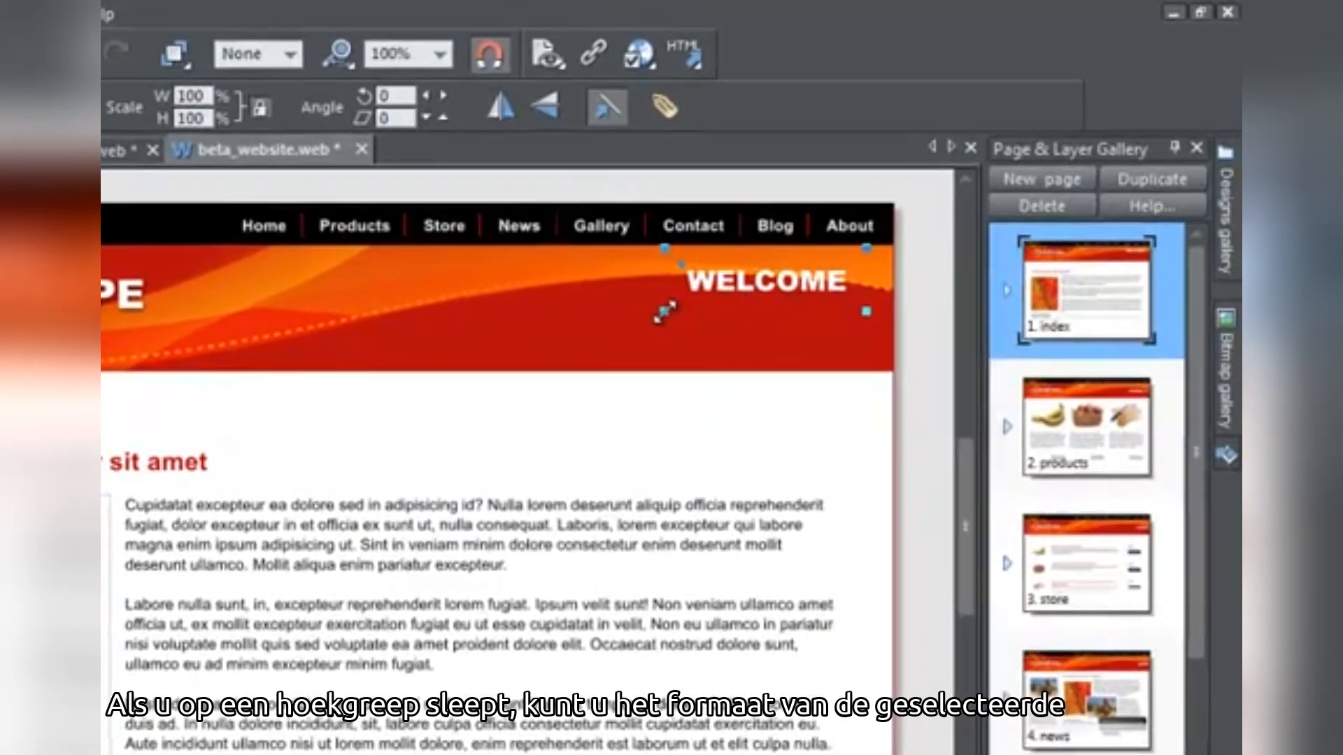
Enlarge the WELCOME title and tilt it about 4 degrees clockwise
{"action": "left_click_drag", "start_coordinate": [665, 311], "coordinate": [600, 344]}
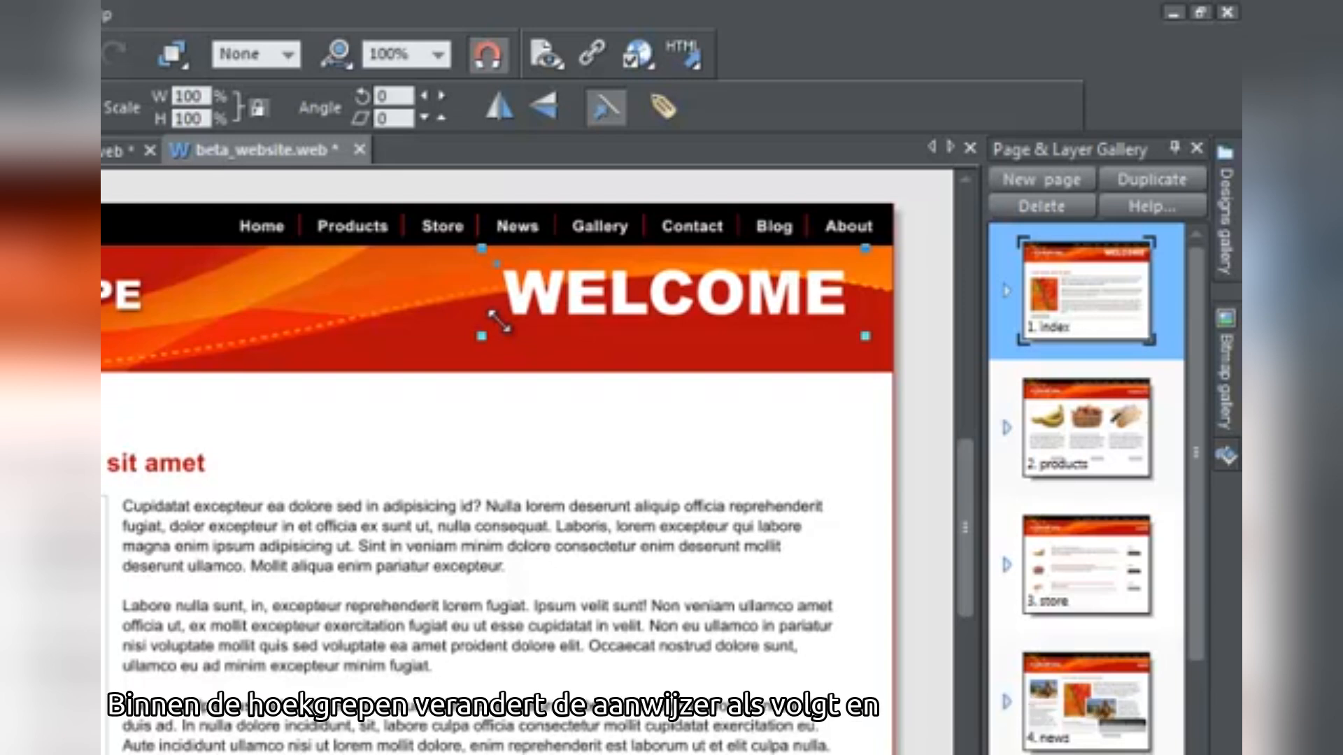
{"action": "left_click_drag", "start_coordinate": [498, 322], "coordinate": [460, 305]}
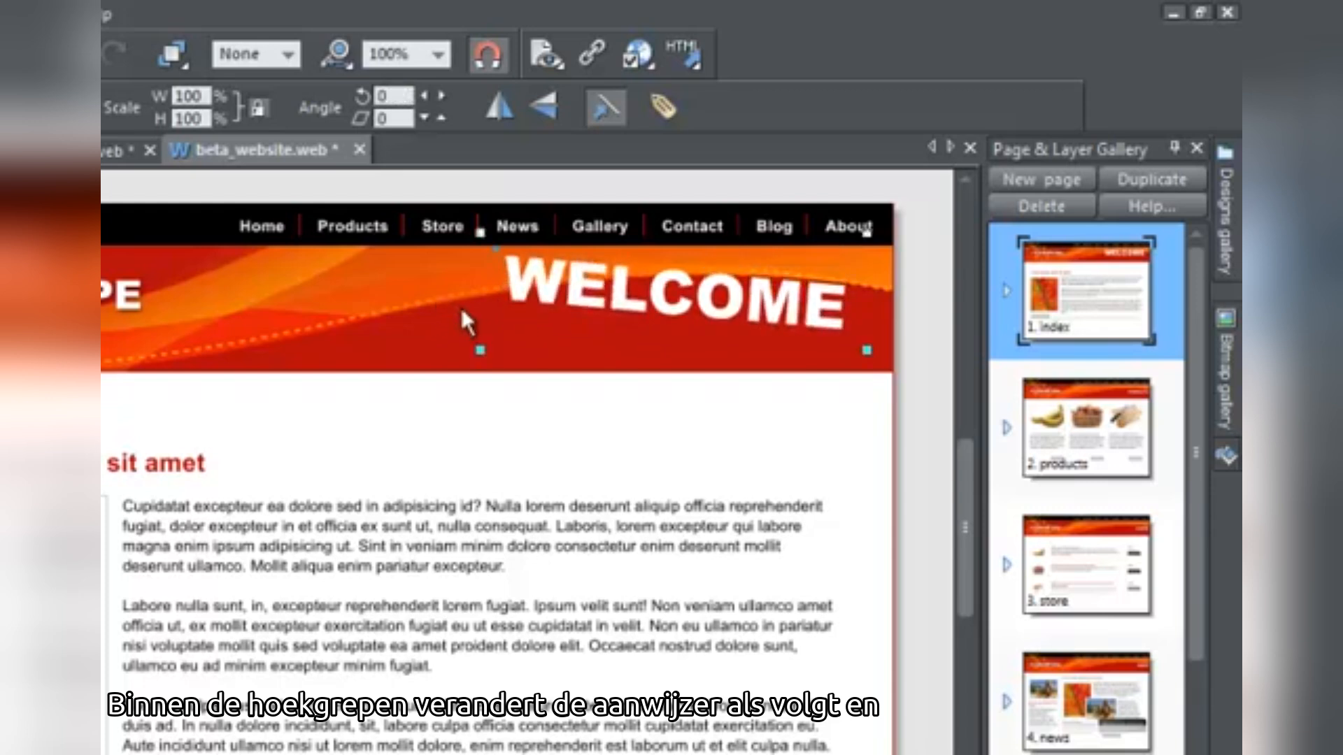
{"action": "left_click", "coordinate": [610, 286]}
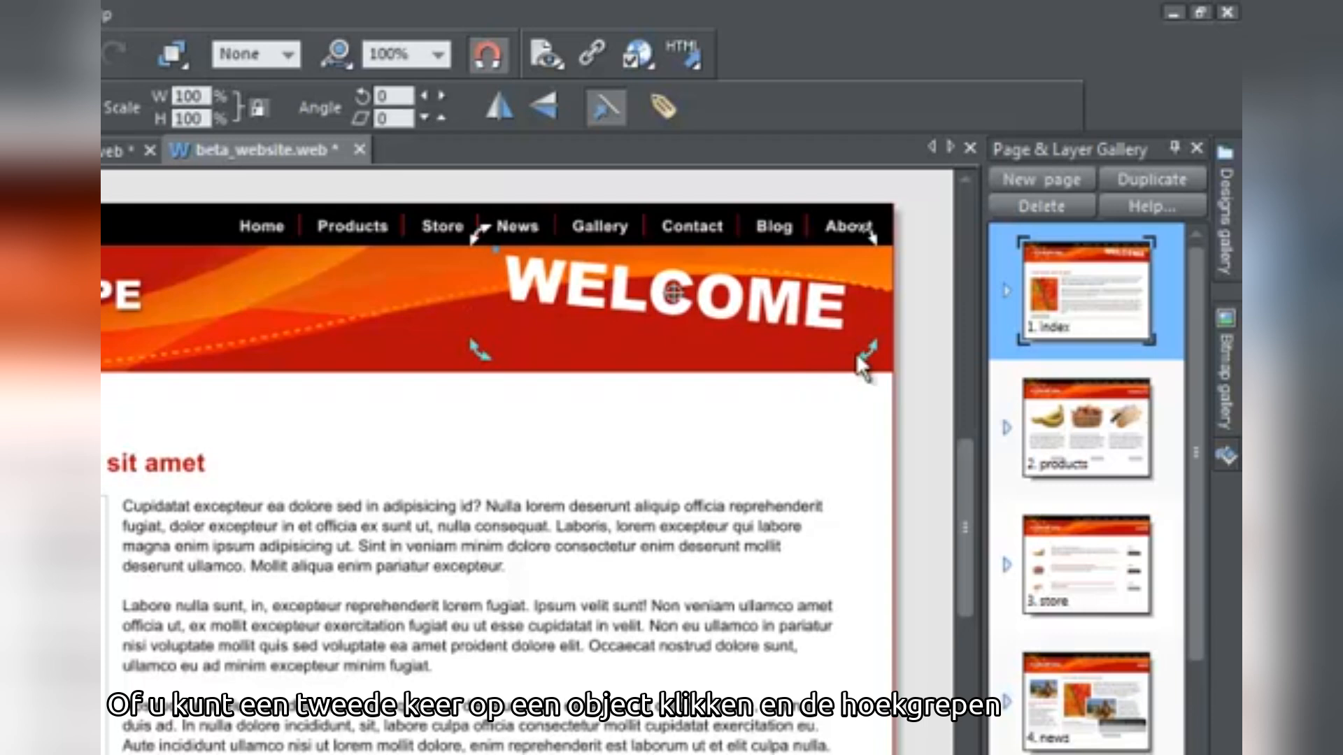
{"action": "left_click_drag", "start_coordinate": [862, 352], "coordinate": [867, 317]}
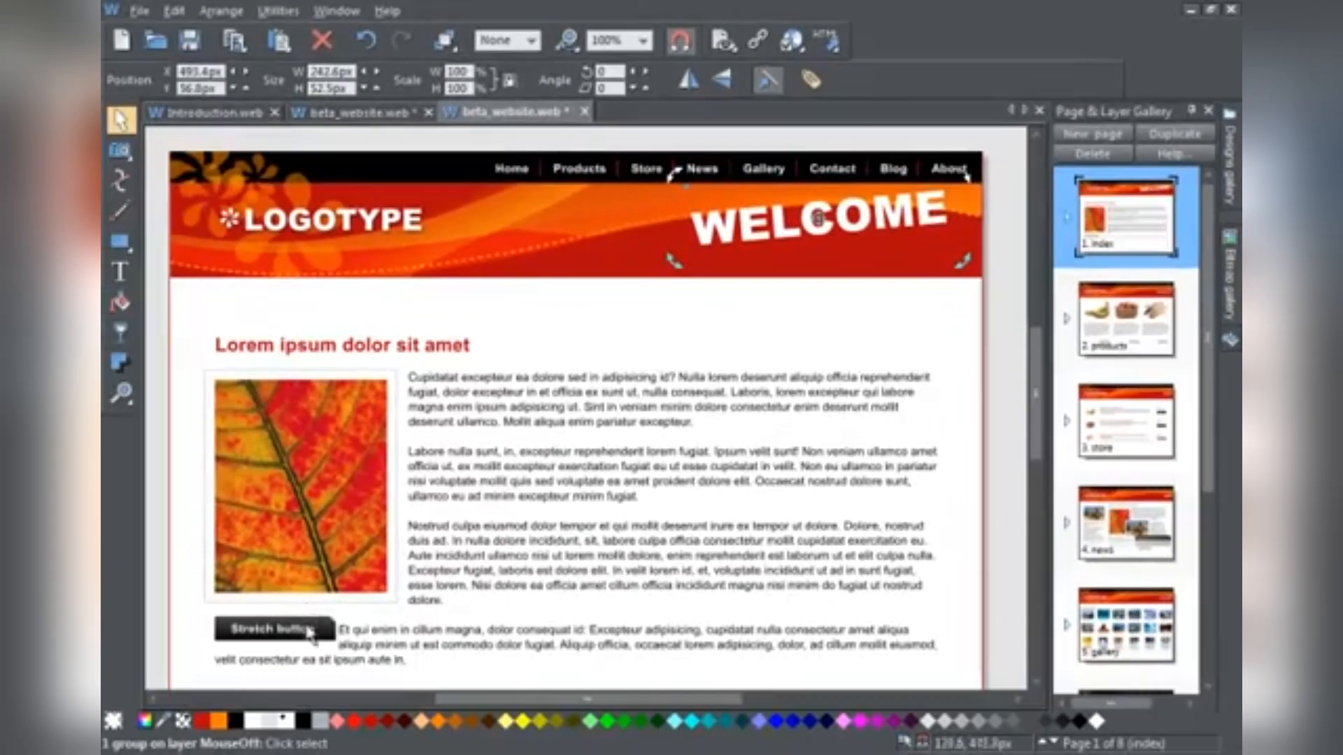
{"action": "left_click", "coordinate": [276, 656]}
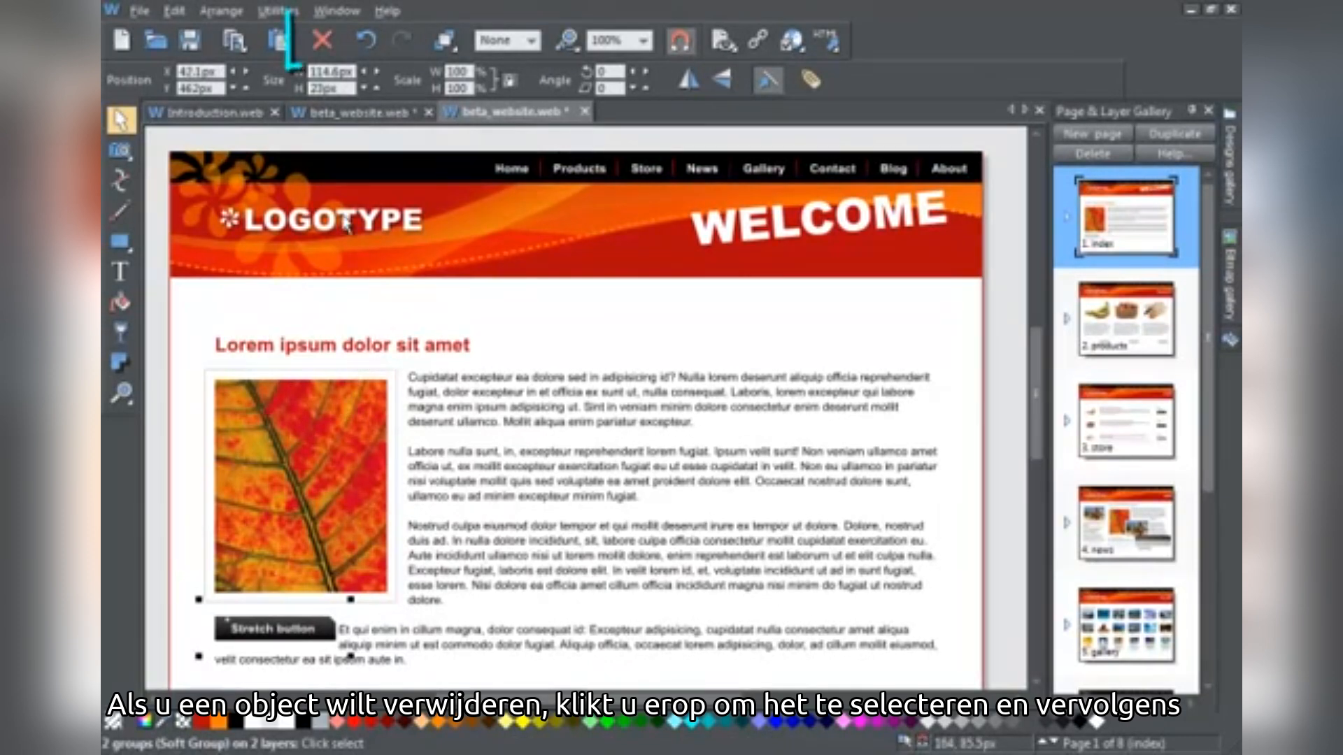
Delete the Stretch button, then undo repeatedly to restore the original index page layout
{"action": "left_click", "coordinate": [321, 43]}
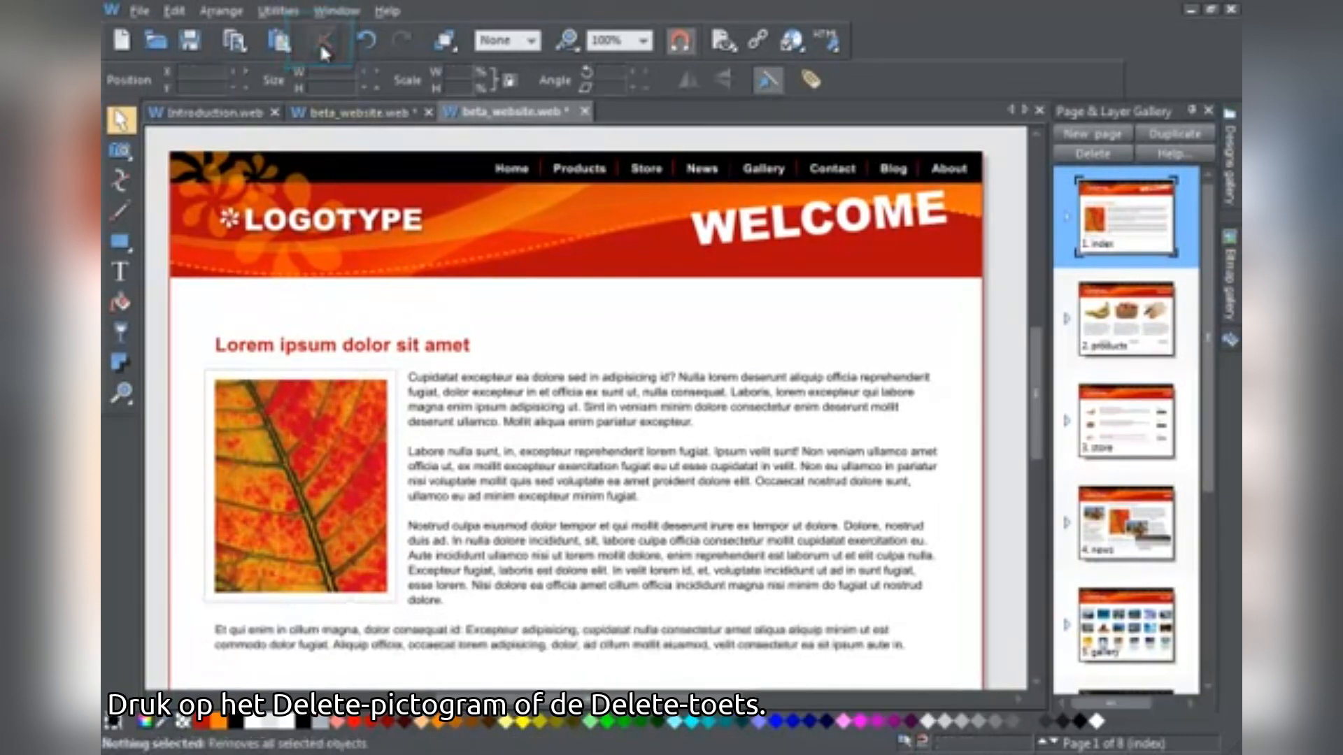
{"action": "left_click", "coordinate": [368, 42]}
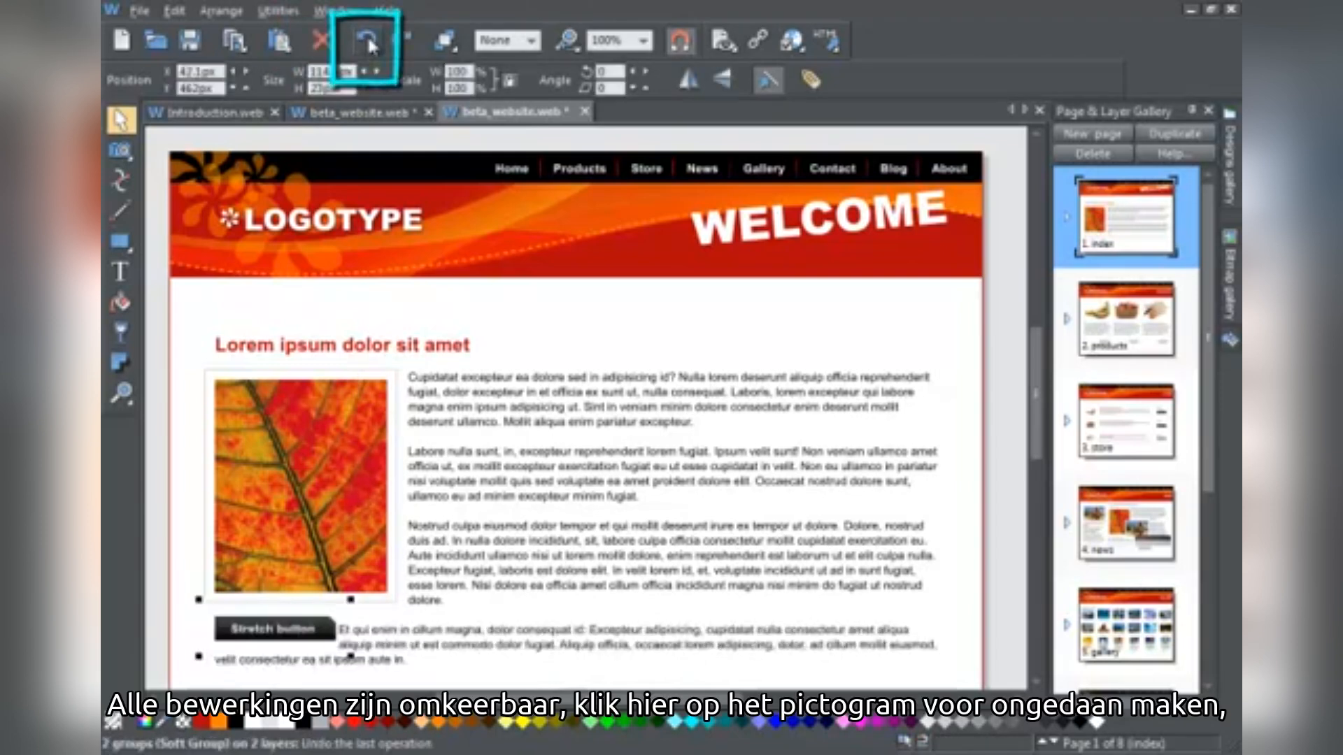
{"action": "left_click", "coordinate": [367, 42]}
{"action": "left_click", "coordinate": [367, 42]}
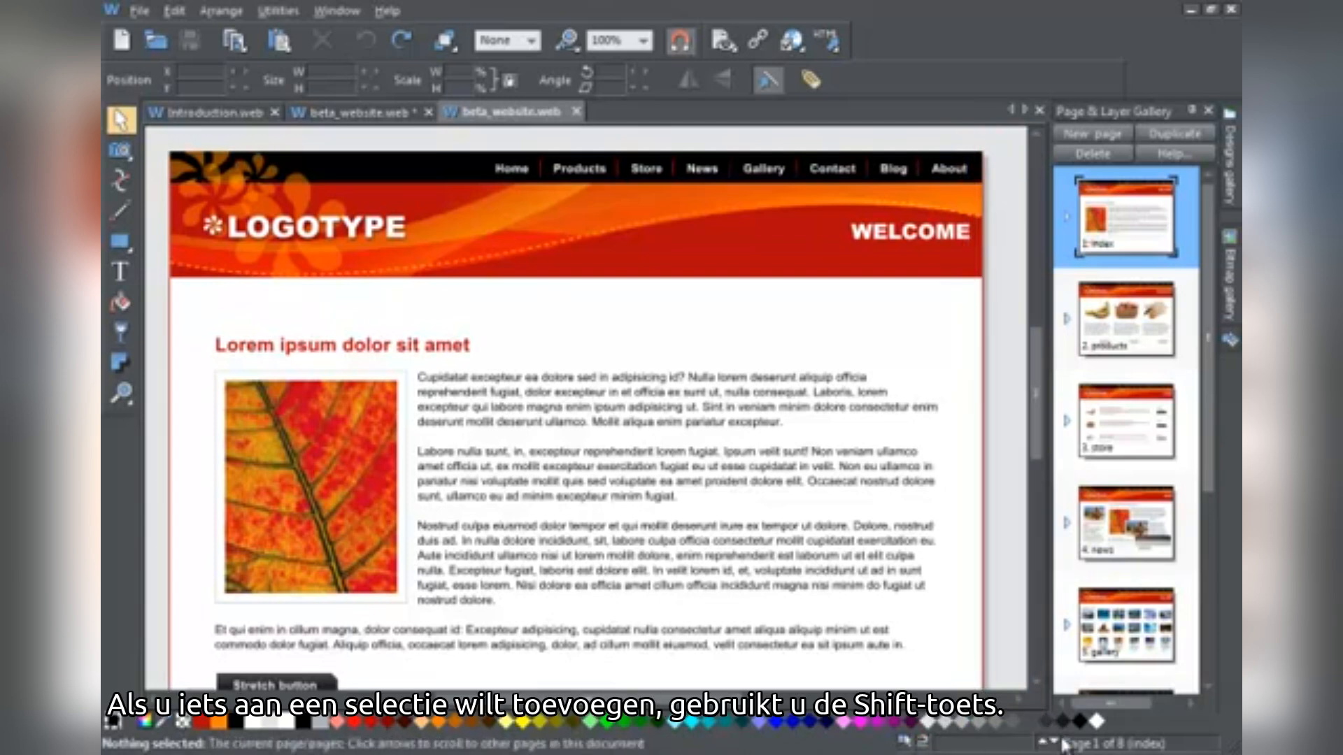
Go to the products page and delete its three more info buttons together
{"action": "key", "text": "Page_Down"}
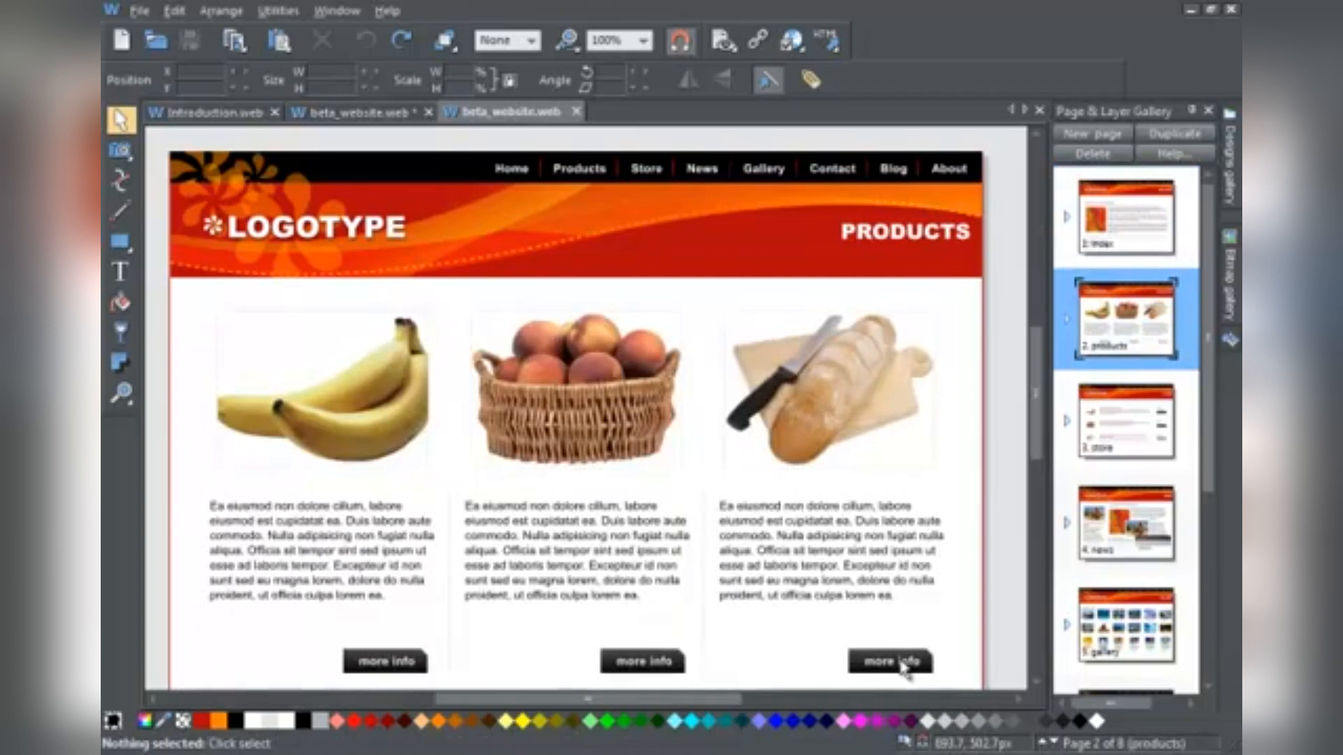
{"action": "left_click", "coordinate": [902, 668]}
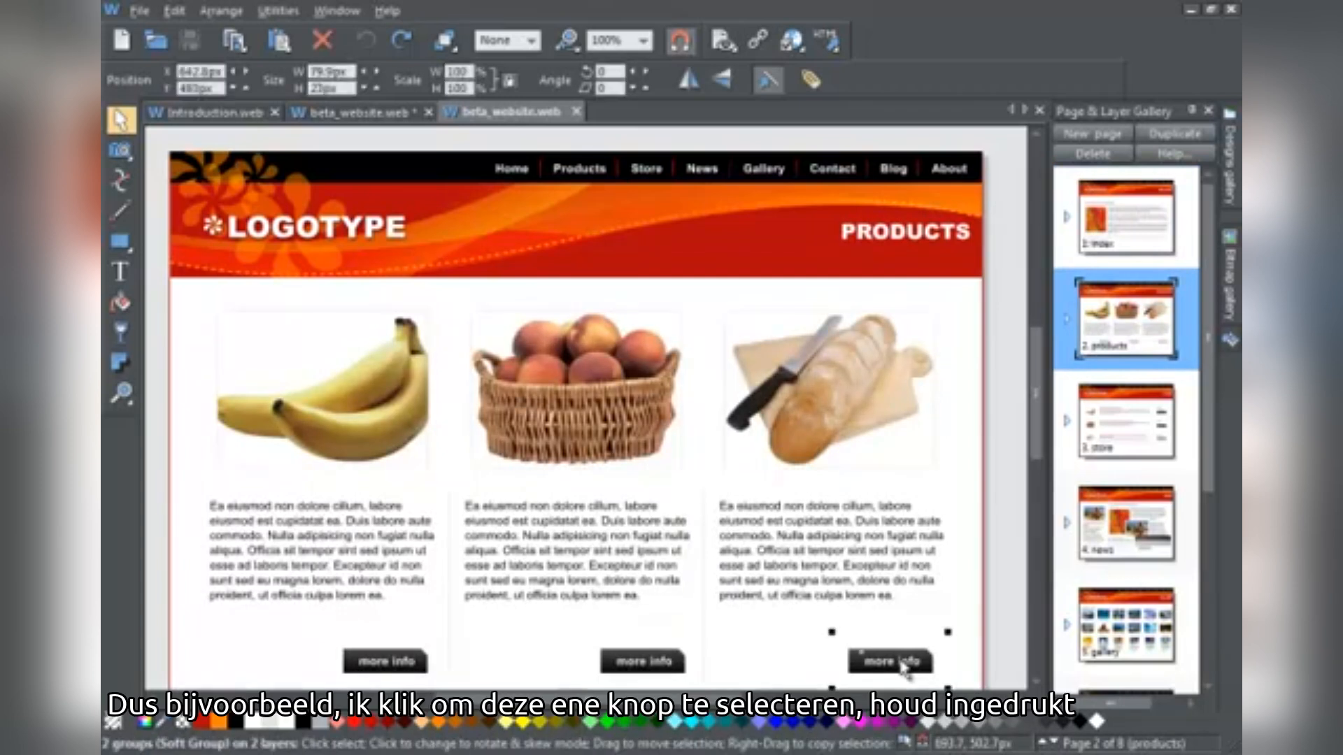
{"action": "left_click", "coordinate": [656, 666], "text": "shift"}
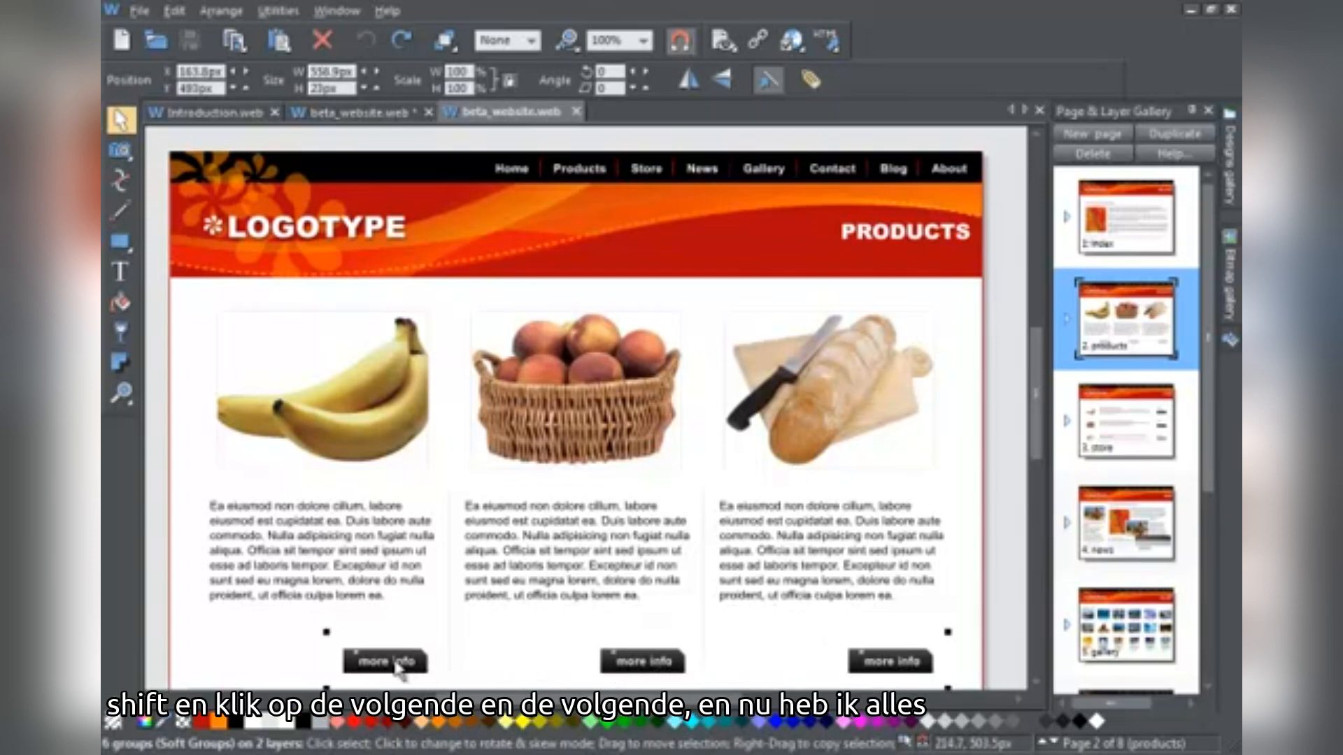
{"action": "left_click_drag", "start_coordinate": [397, 667], "coordinate": [351, 654]}
{"action": "left_click_drag", "start_coordinate": [274, 619], "coordinate": [178, 615]}
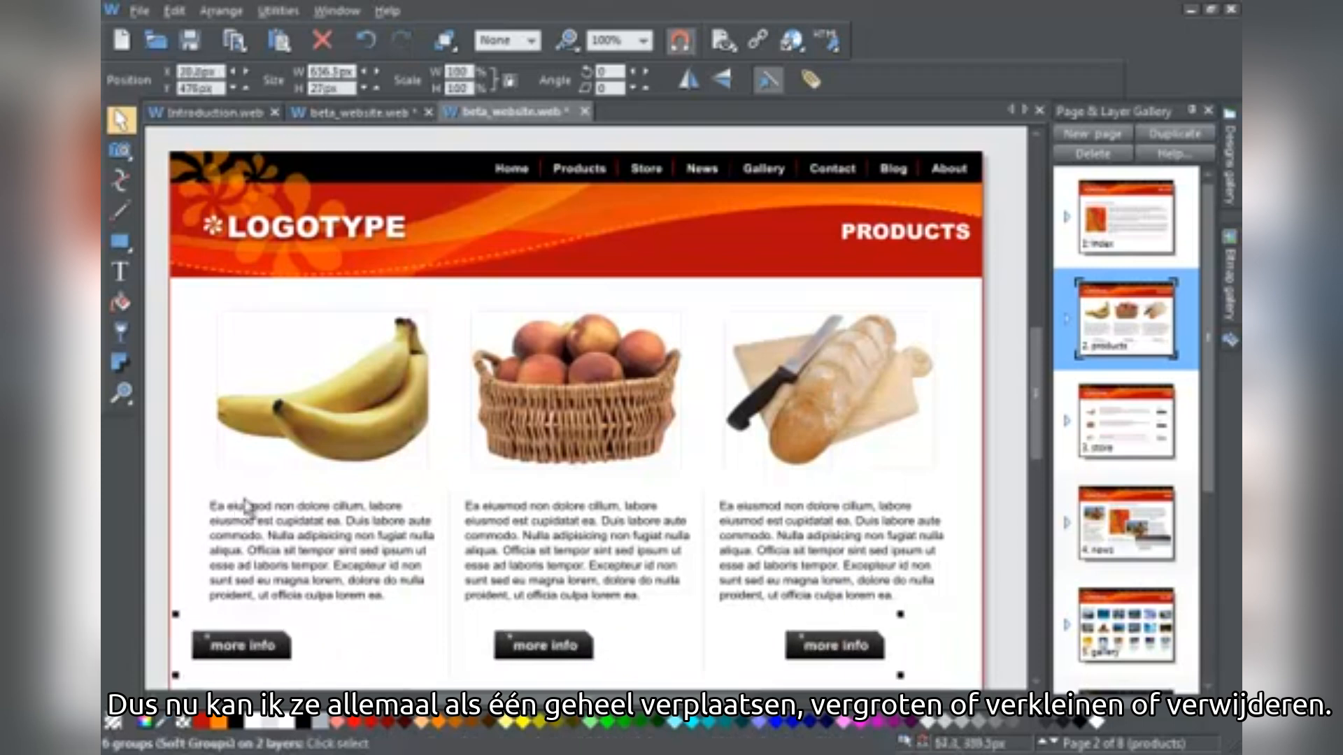
{"action": "left_click", "coordinate": [322, 40]}
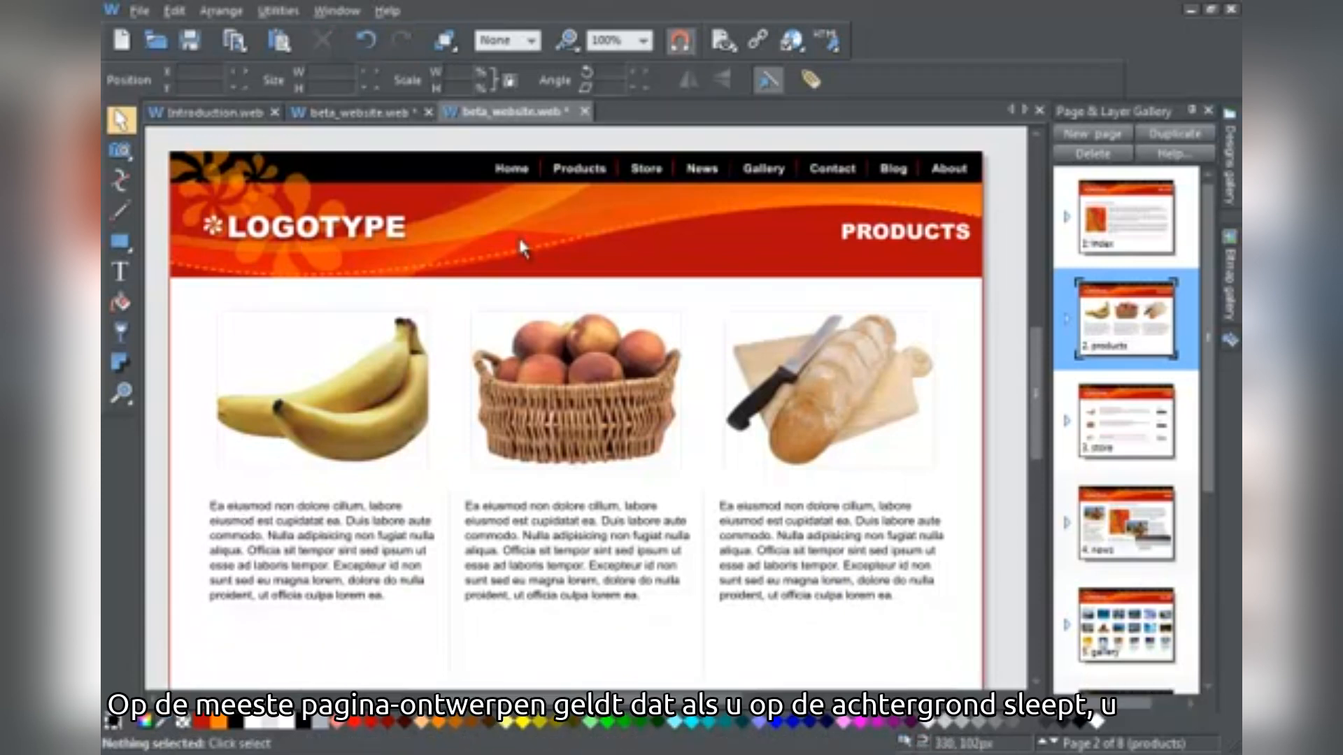
Reposition the page background rectangle up-left and the orange banner down
{"action": "left_click_drag", "start_coordinate": [512, 294], "coordinate": [540, 439]}
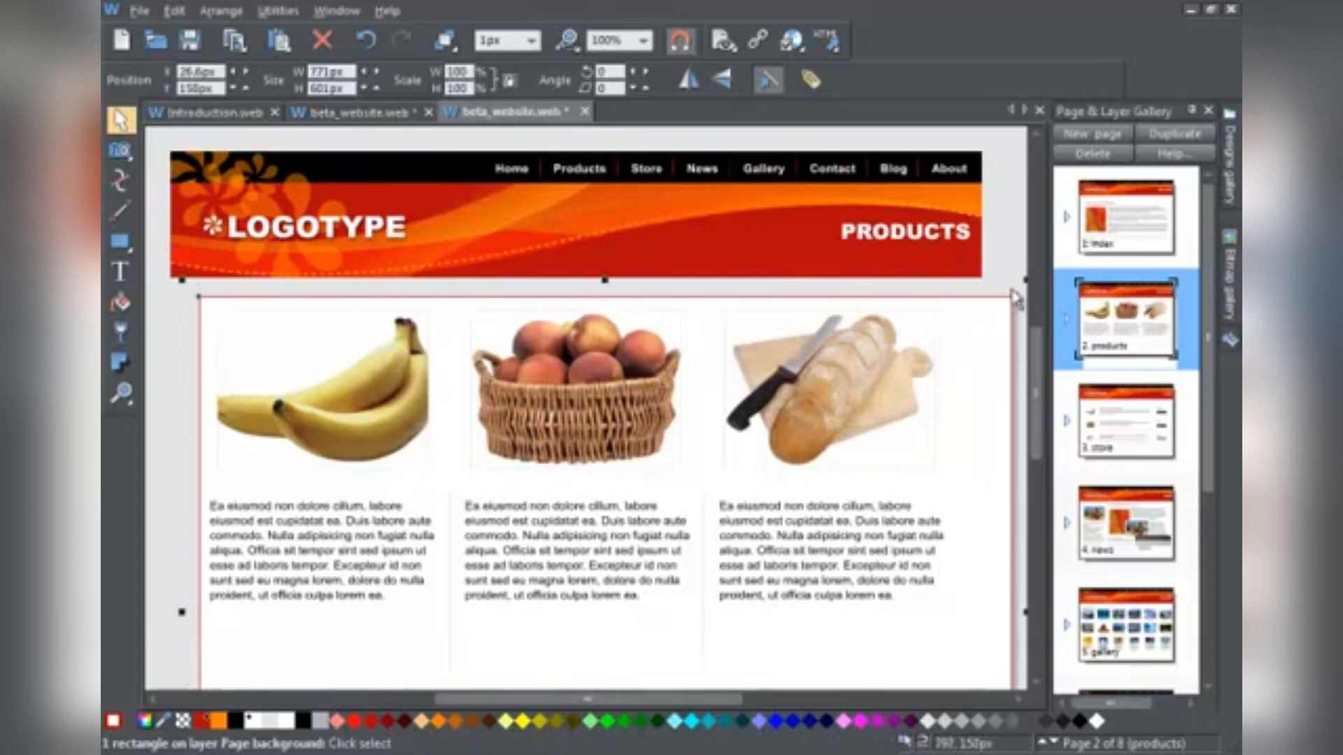
{"action": "left_click_drag", "start_coordinate": [729, 699], "coordinate": [742, 699]}
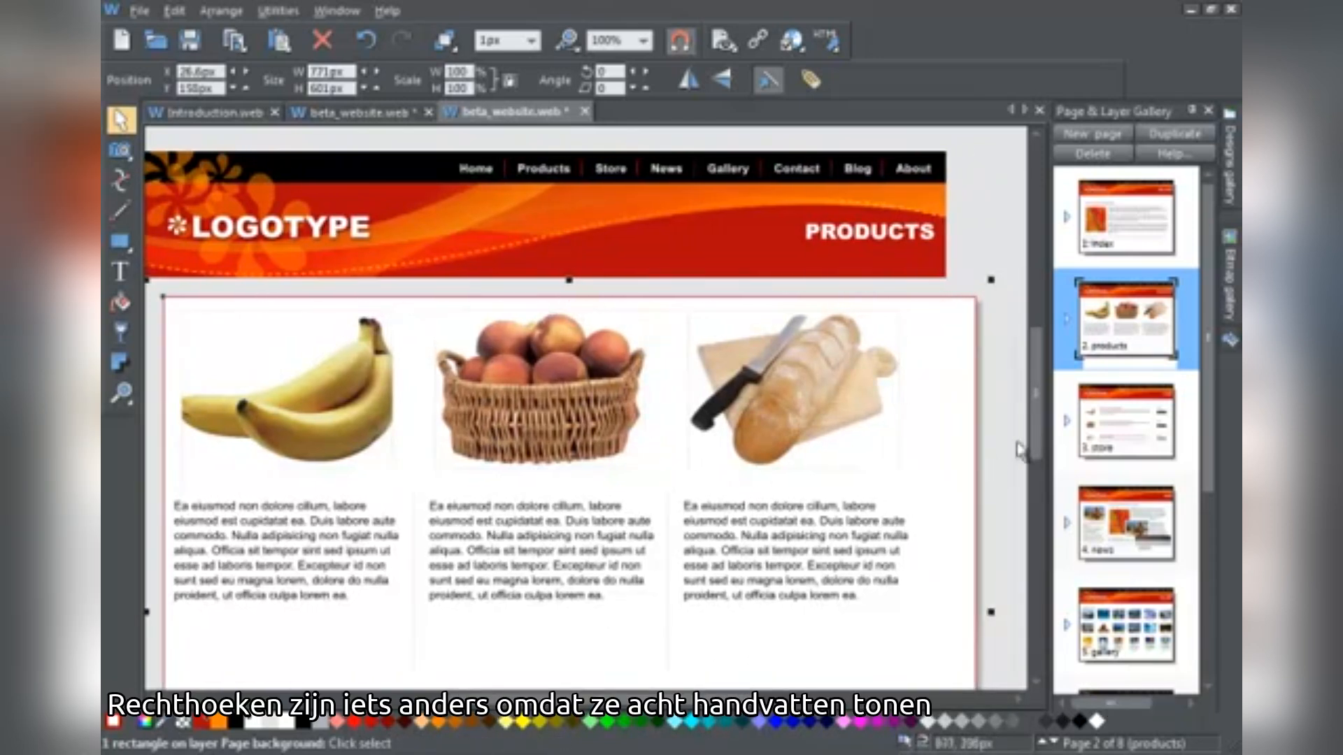
{"action": "mouse_move", "coordinate": [1036, 440]}
{"action": "left_mouse_down"}
{"action": "mouse_move", "coordinate": [1035, 517]}
{"action": "mouse_move", "coordinate": [1035, 414]}
{"action": "left_mouse_up"}
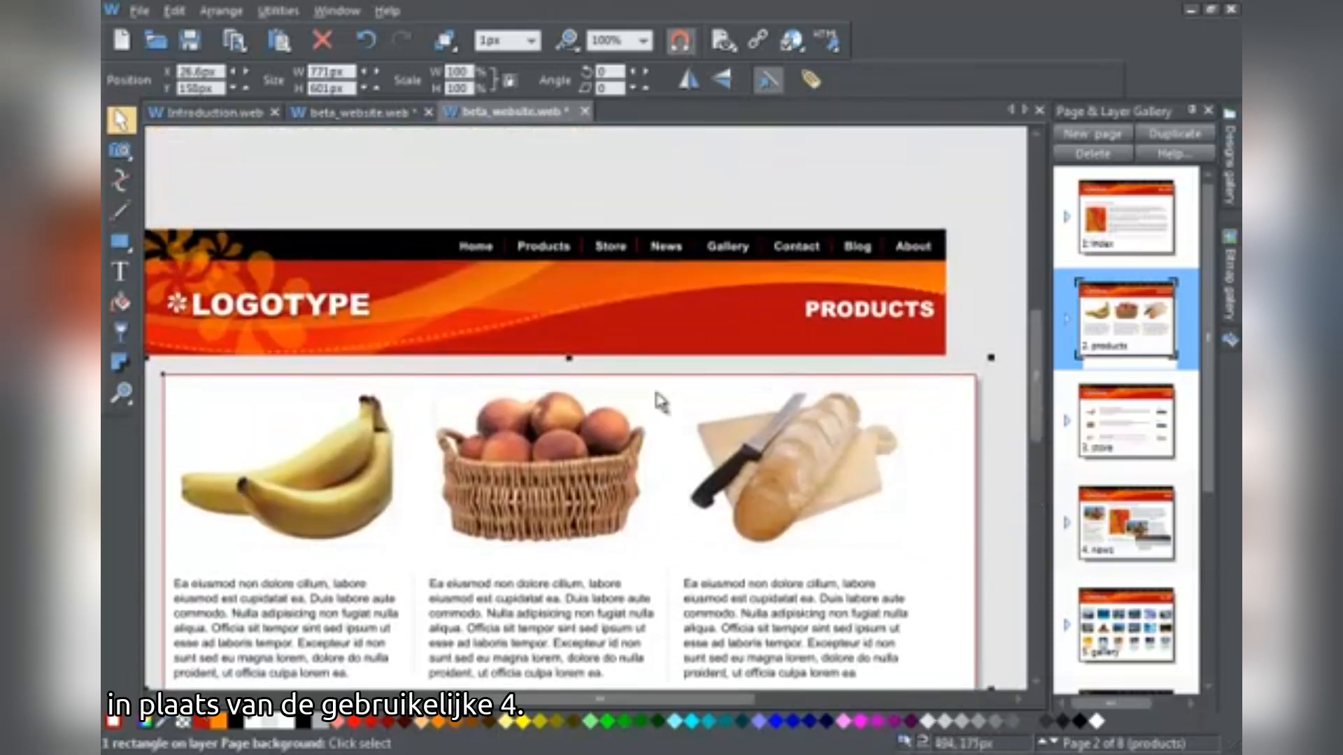
{"action": "left_click_drag", "start_coordinate": [665, 398], "coordinate": [643, 381]}
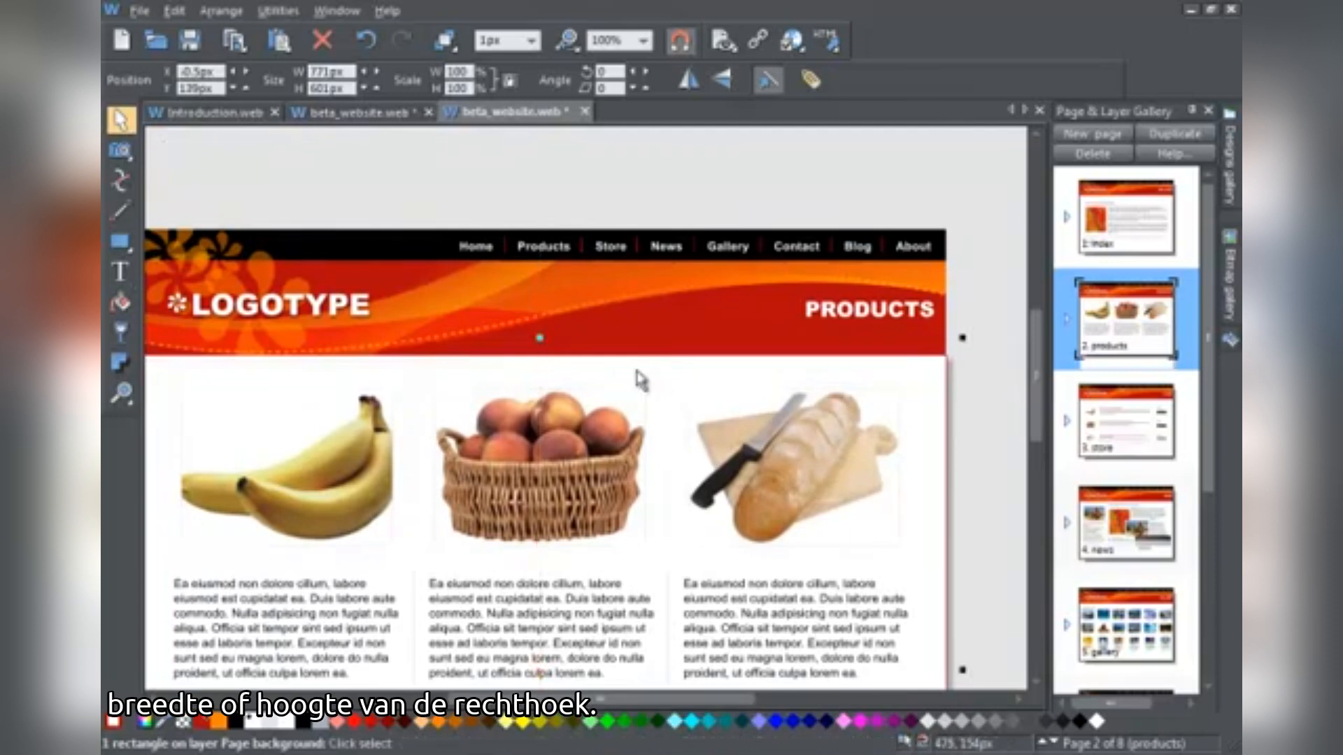
{"action": "left_click_drag", "start_coordinate": [593, 304], "coordinate": [615, 261]}
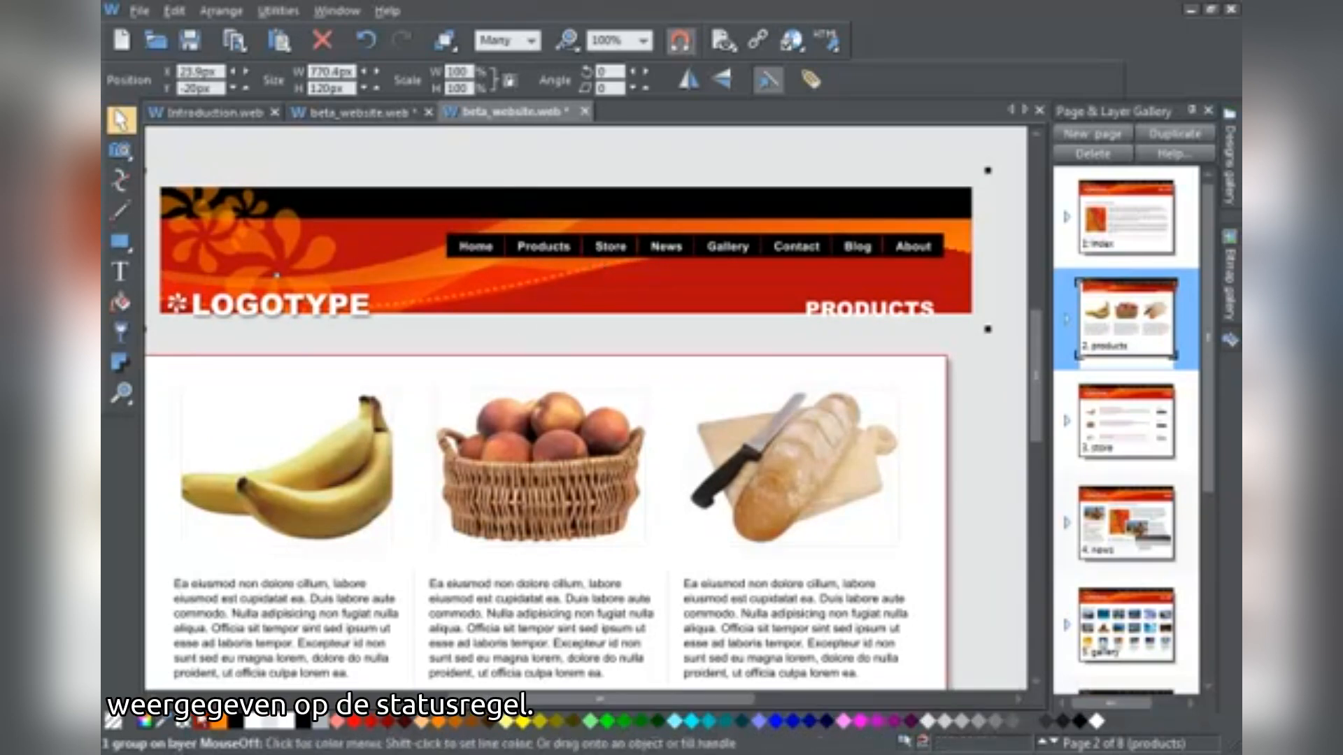
{"action": "left_click_drag", "start_coordinate": [694, 285], "coordinate": [670, 321]}
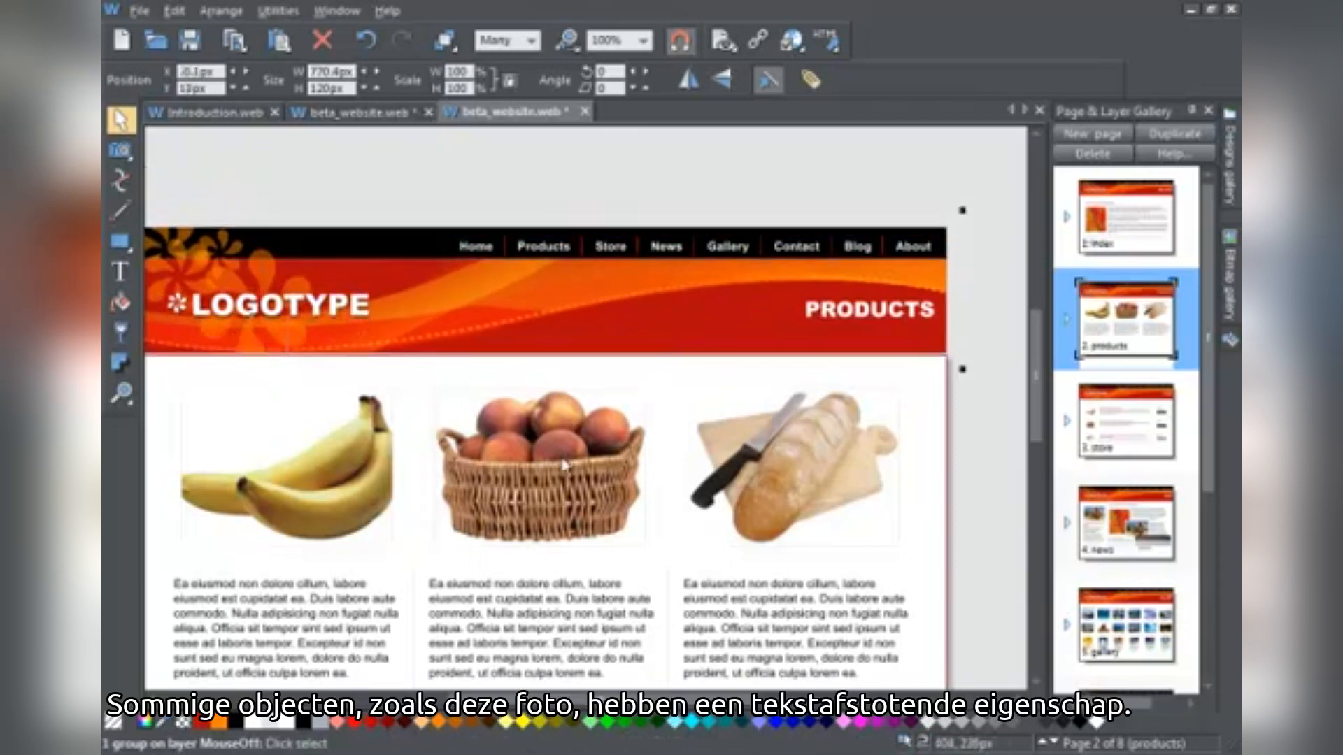
Move the fruit basket photo down into the middle text column
{"action": "left_click", "coordinate": [565, 465]}
{"action": "left_click_drag", "start_coordinate": [1033, 381], "coordinate": [965, 428]}
{"action": "left_click_drag", "start_coordinate": [539, 245], "coordinate": [481, 433]}
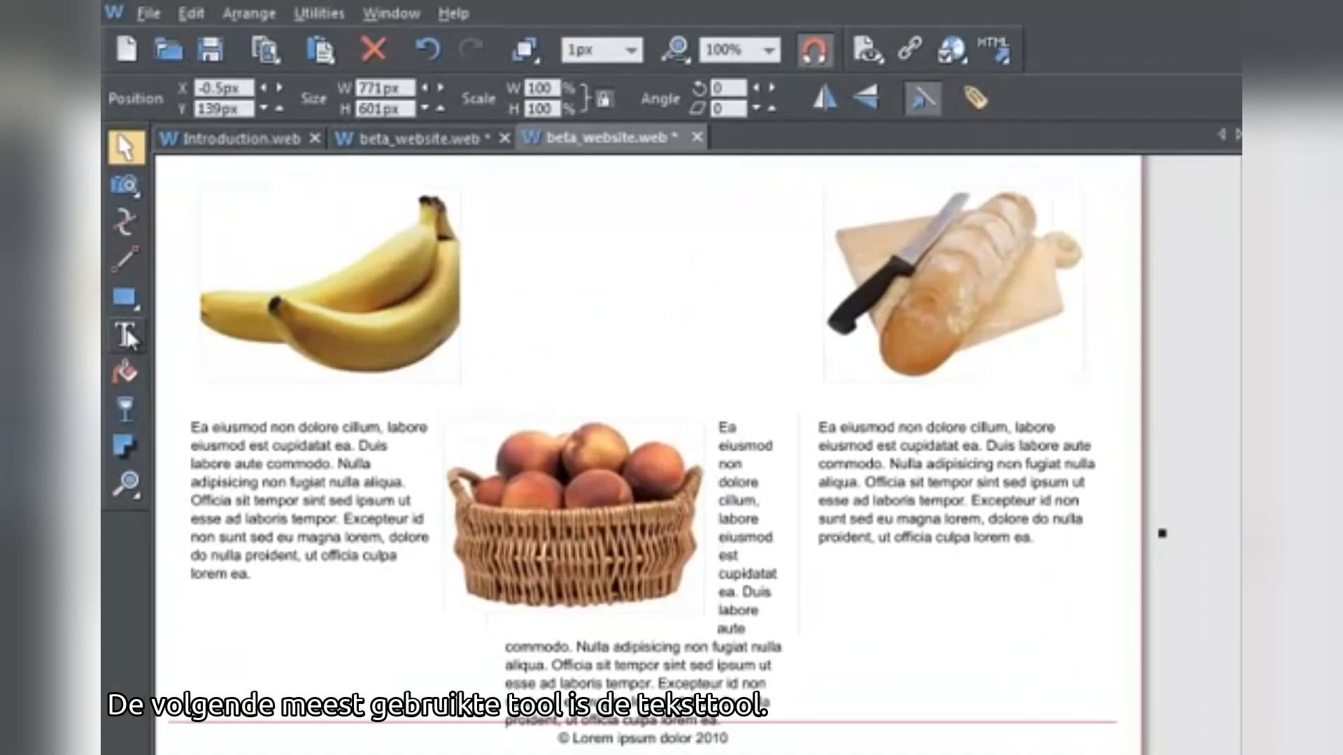
Replace the header logo text LOGOTYPE with 'Jane's website'
{"action": "left_click", "coordinate": [122, 272]}
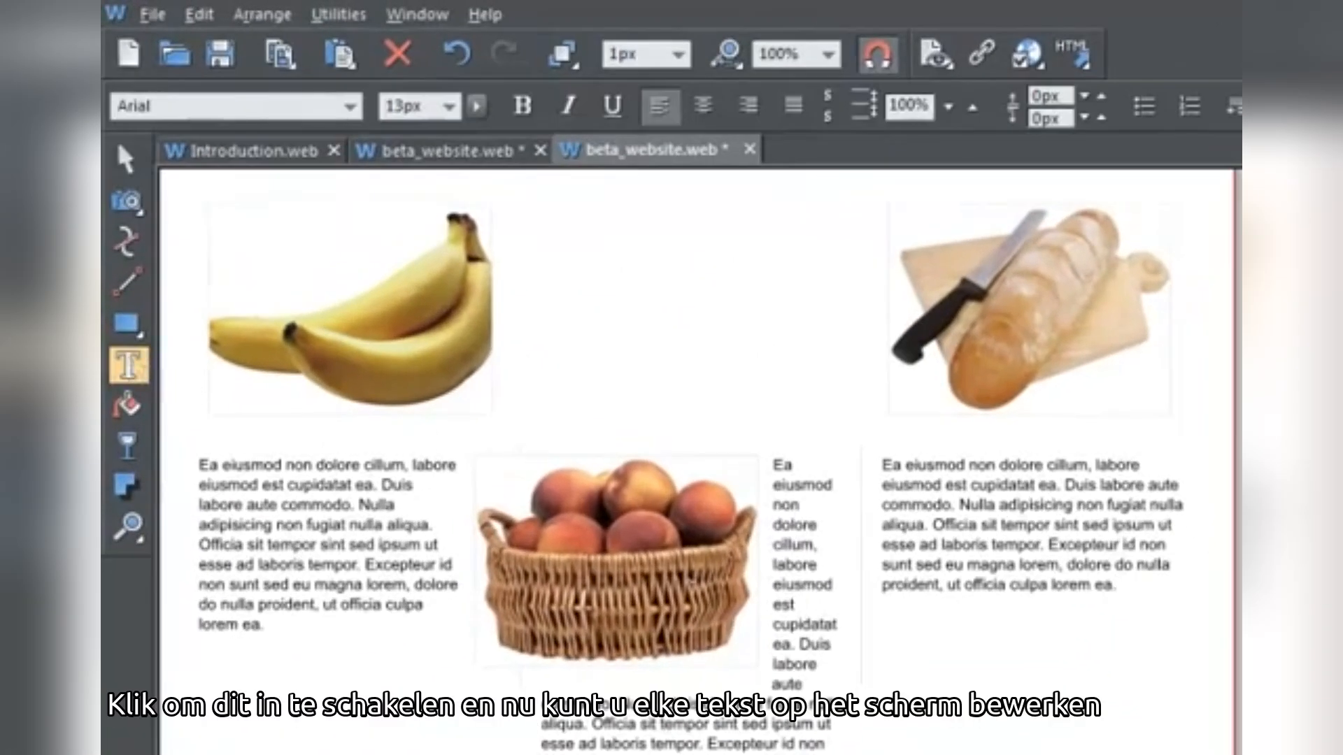
{"action": "scroll", "coordinate": [447, 493], "scroll_direction": "up", "scroll_amount": 5}
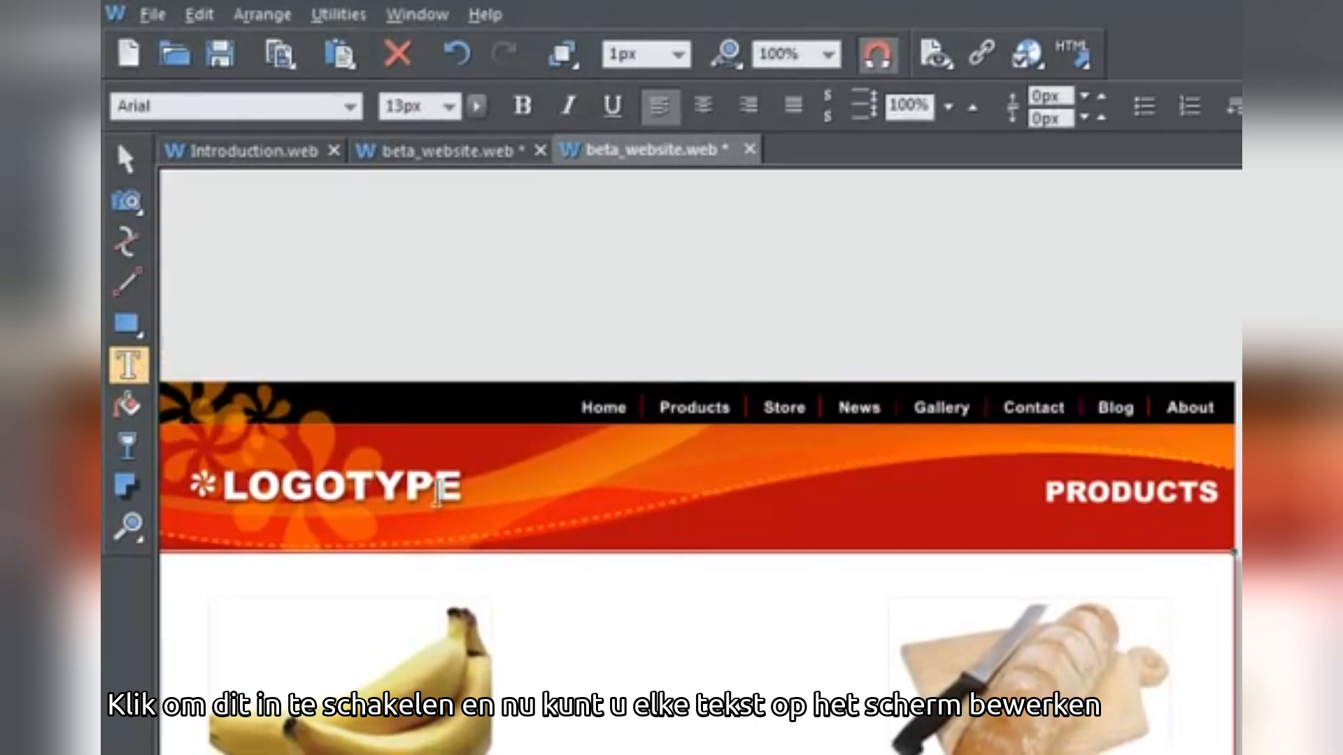
{"action": "double_click", "coordinate": [455, 485]}
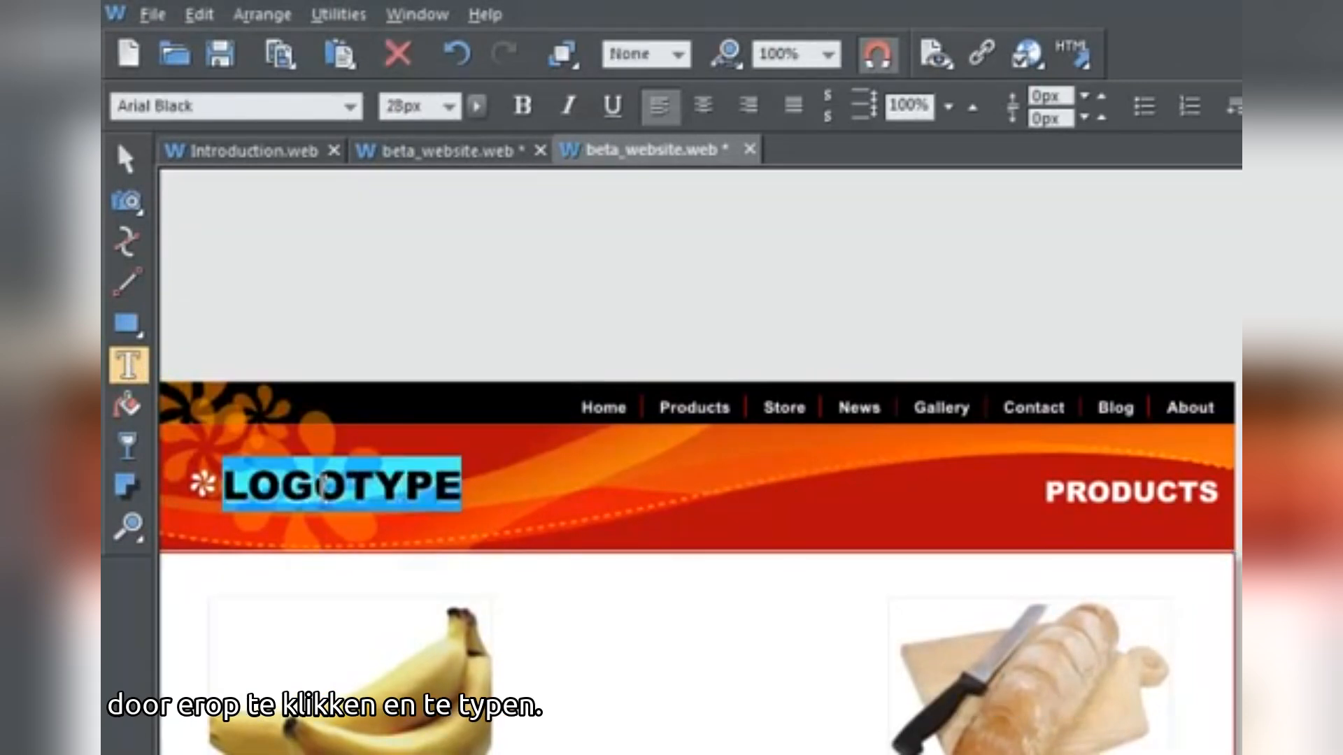
{"action": "type", "text": "Jane's we"}
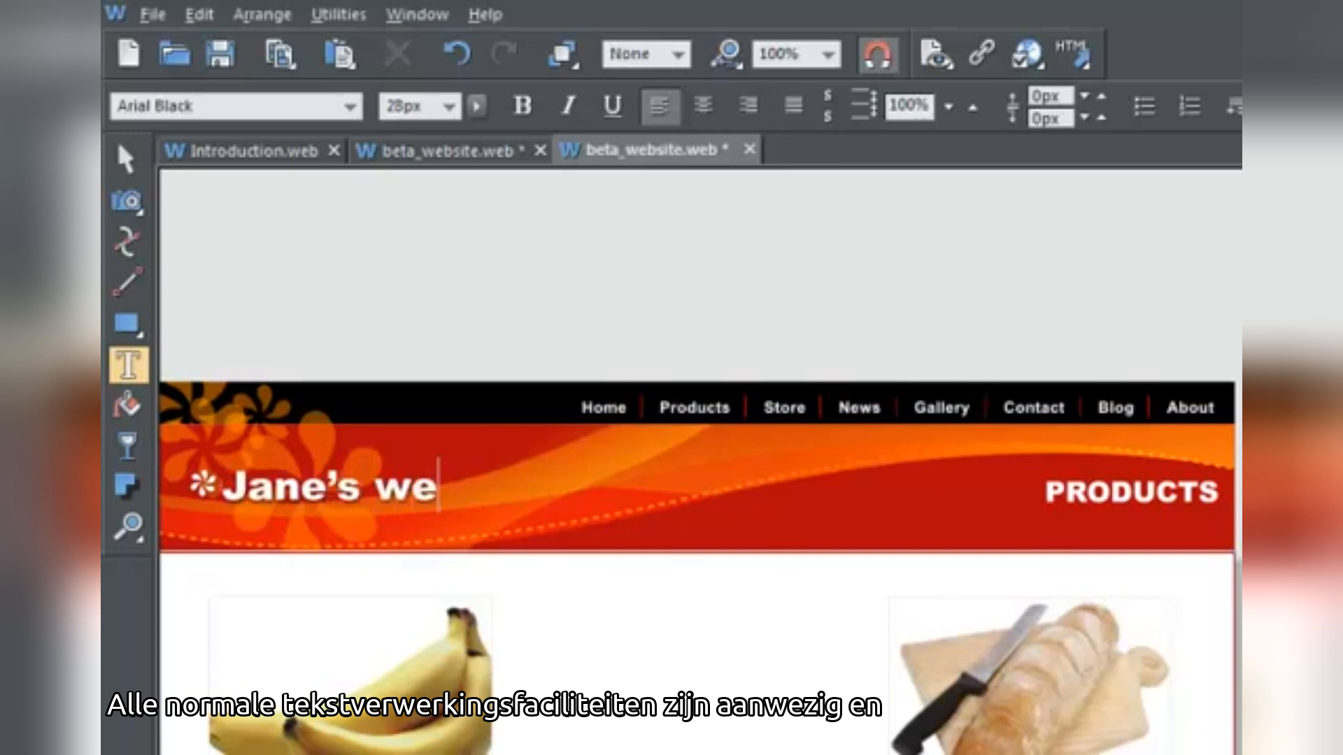
{"action": "type", "text": "bsite"}
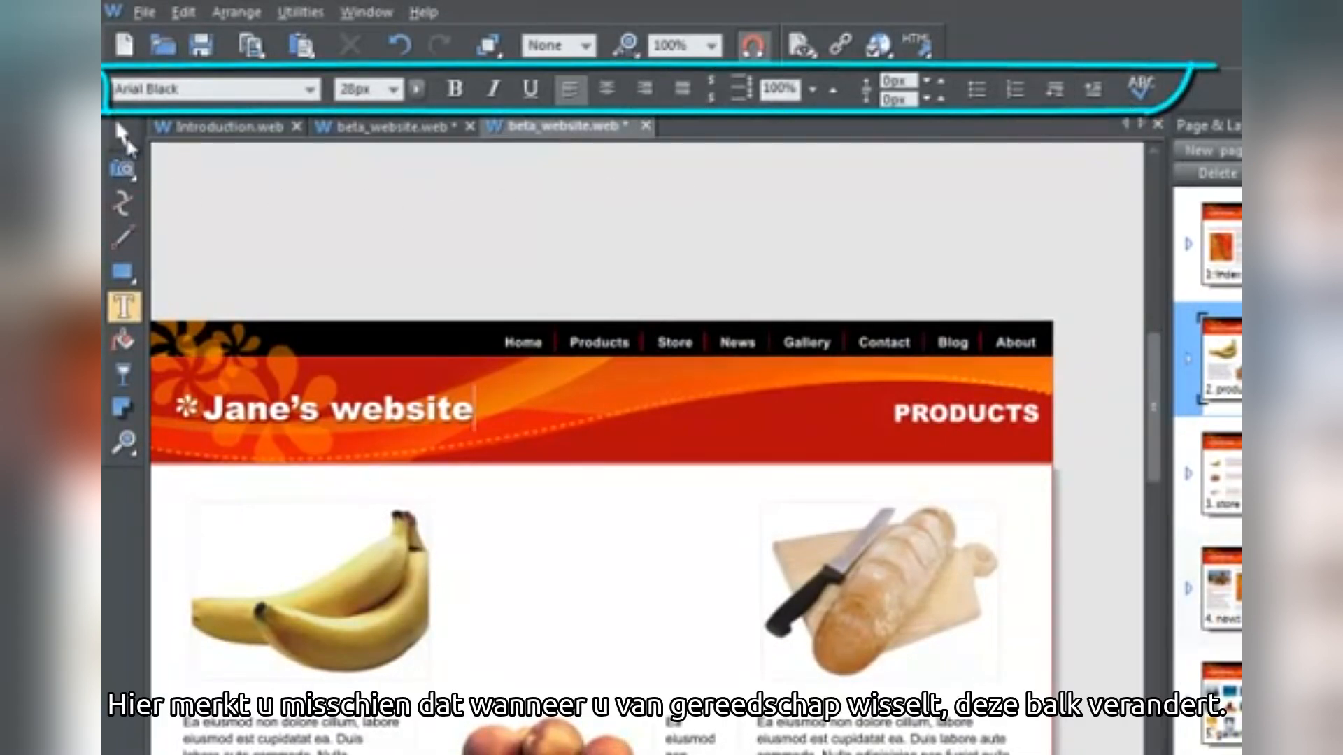
Cycle through the Selector, Photo, Shape, Line, Rectangle and Text tools to compare Infobars
{"action": "left_click", "coordinate": [123, 134]}
{"action": "left_click", "coordinate": [129, 172]}
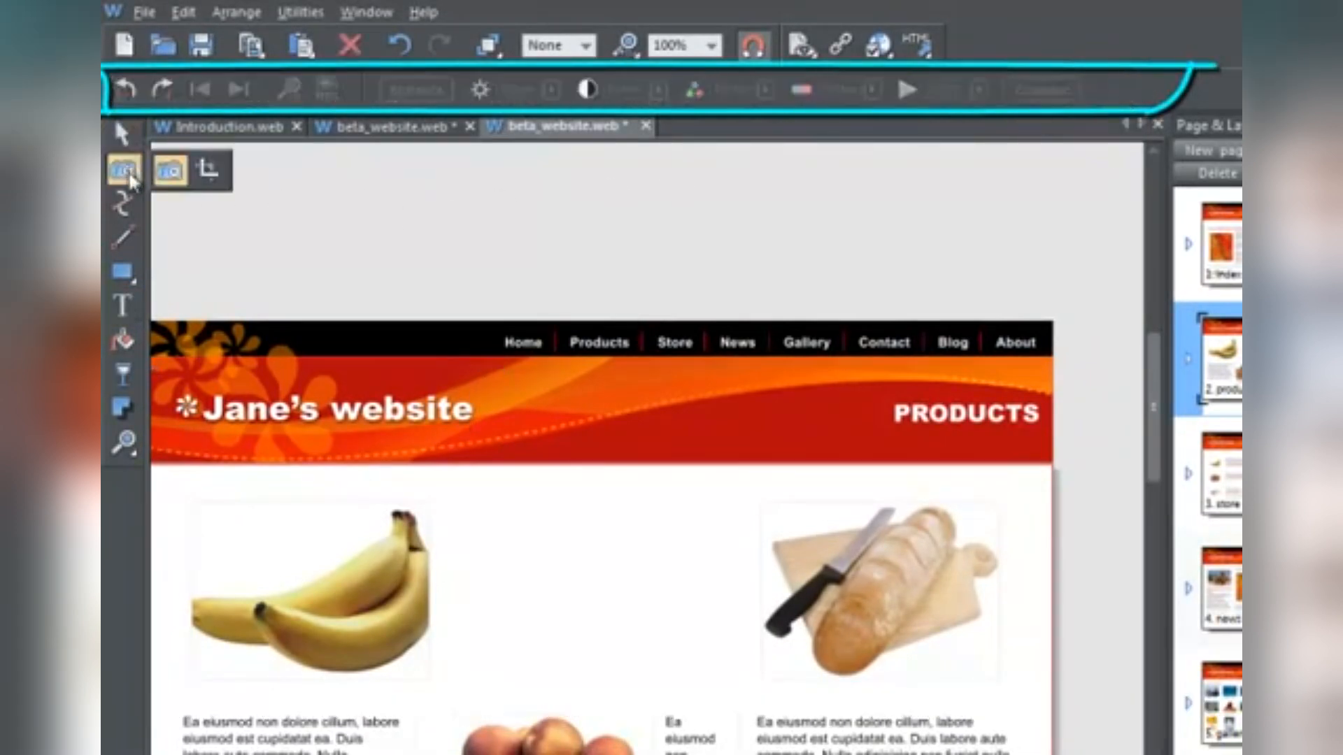
{"action": "left_click", "coordinate": [121, 203]}
{"action": "left_click", "coordinate": [123, 238]}
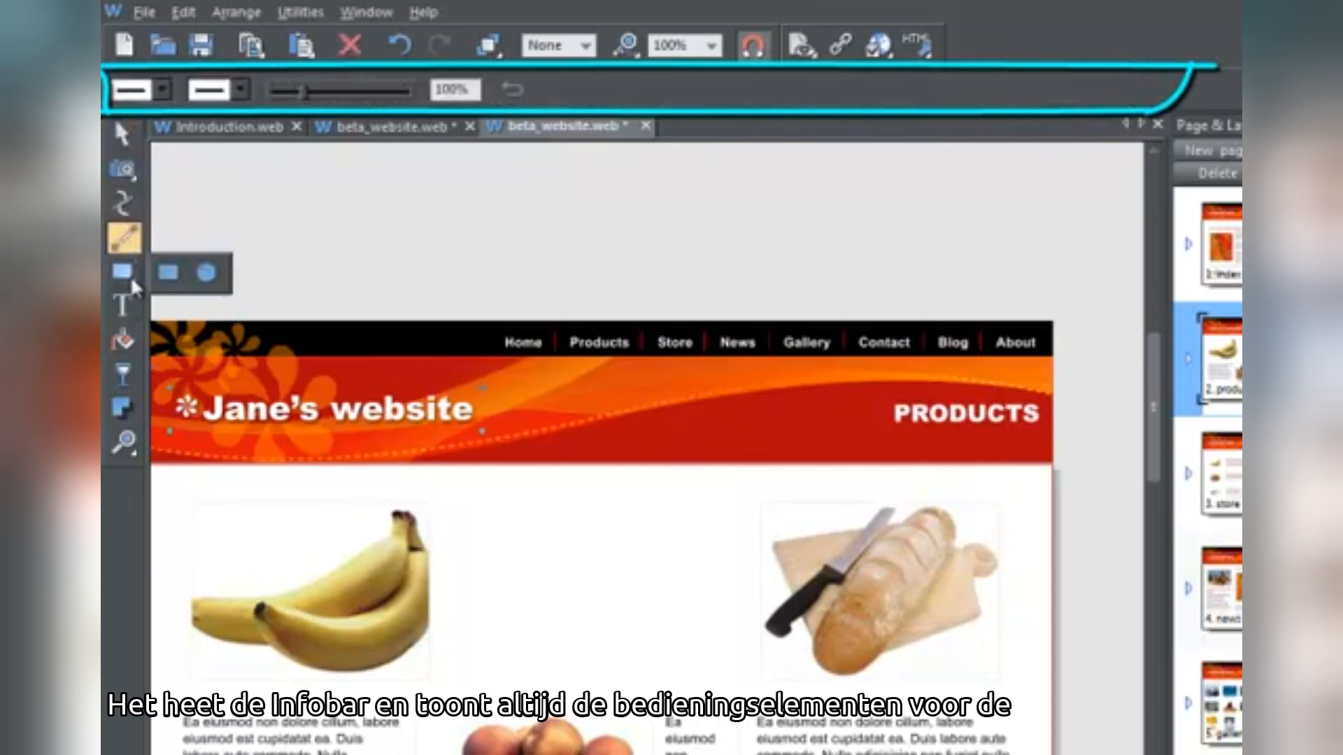
{"action": "left_click", "coordinate": [123, 273]}
{"action": "left_click", "coordinate": [123, 305]}
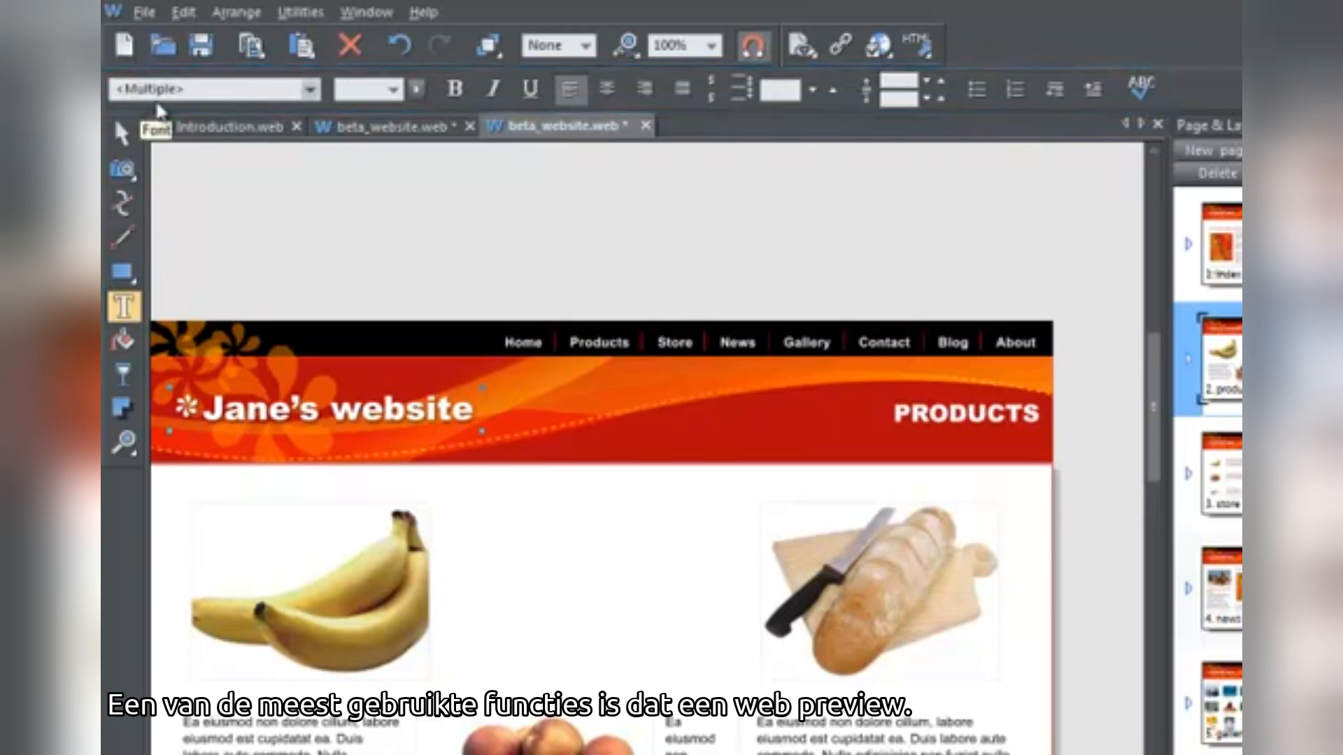
{"action": "left_click", "coordinate": [145, 14]}
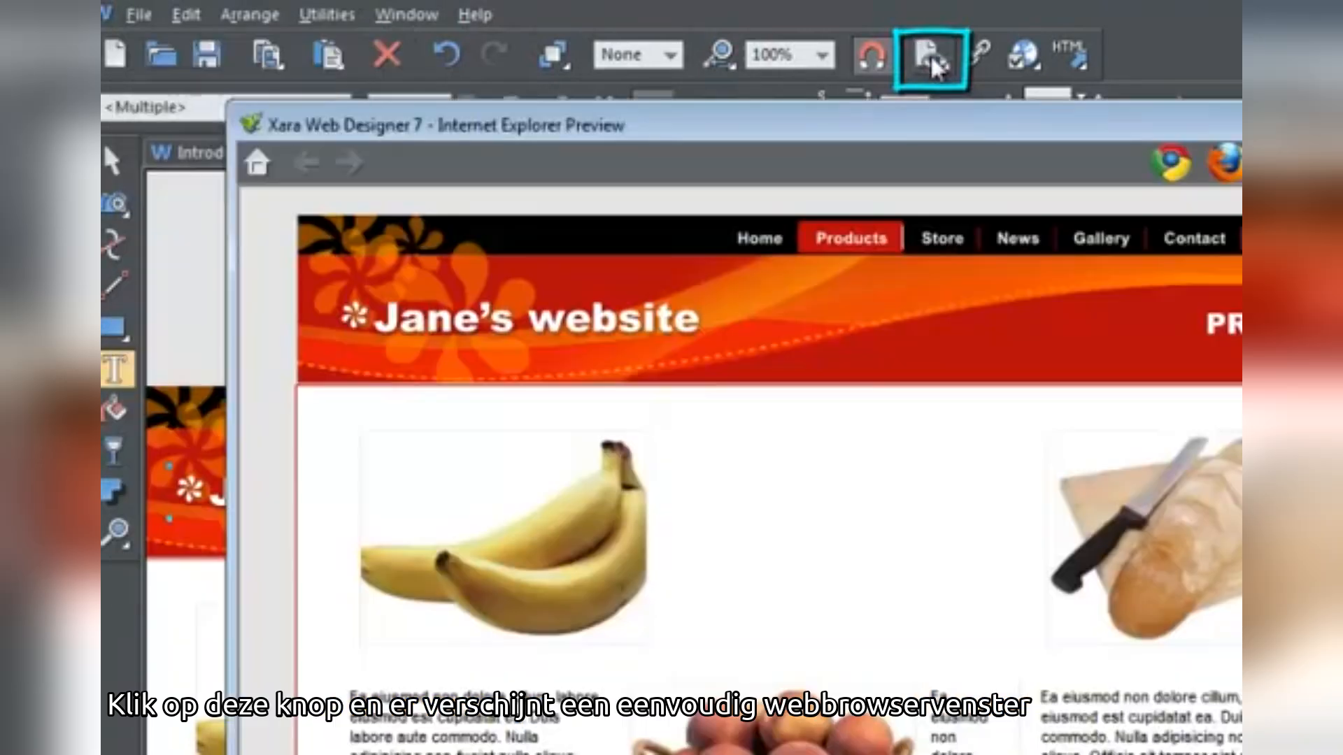
{"action": "mouse_move", "coordinate": [919, 65]}
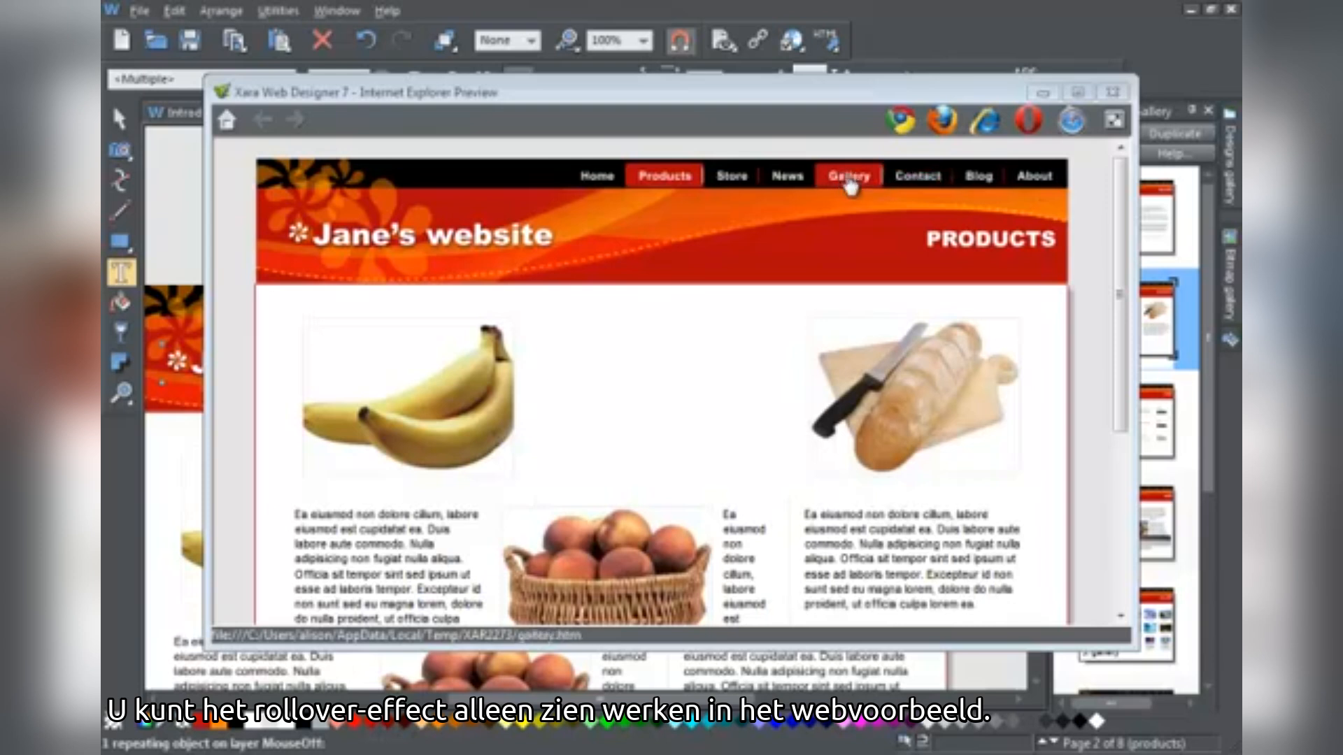
{"action": "left_click", "coordinate": [1112, 92]}
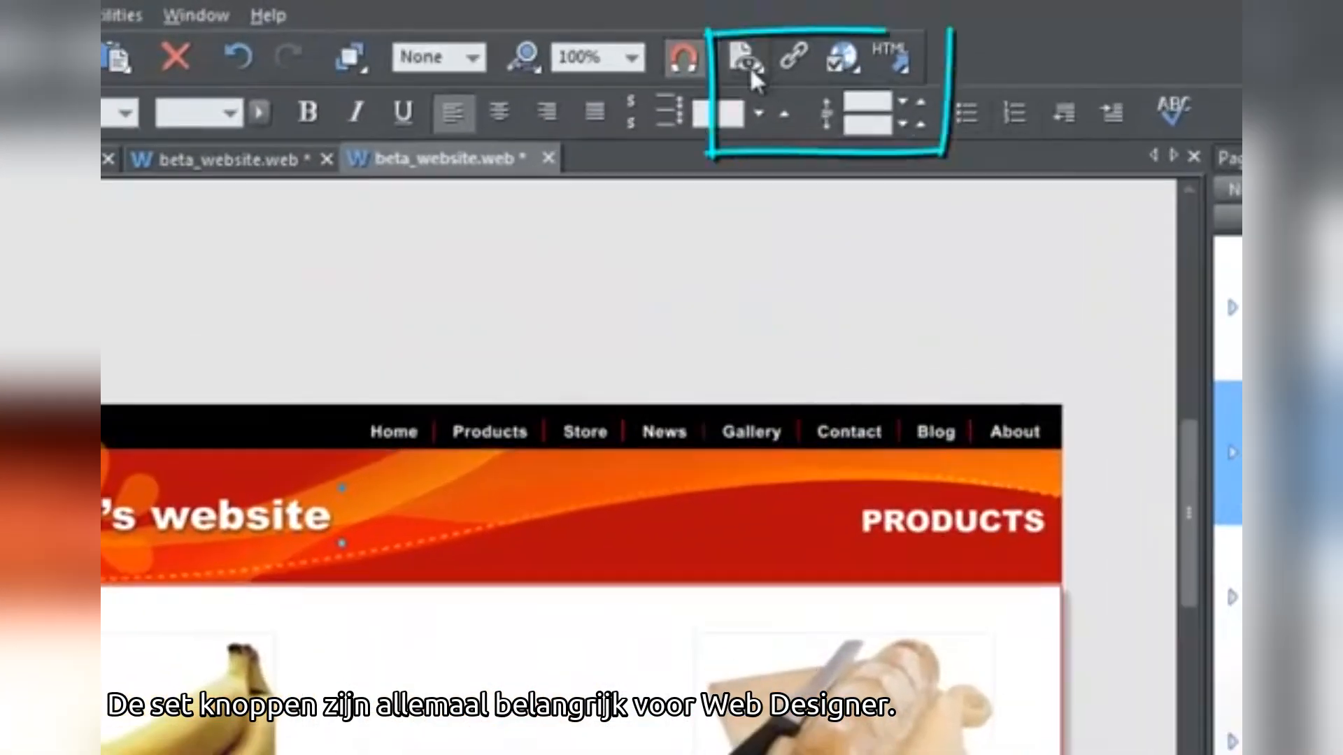
{"action": "mouse_move", "coordinate": [752, 64]}
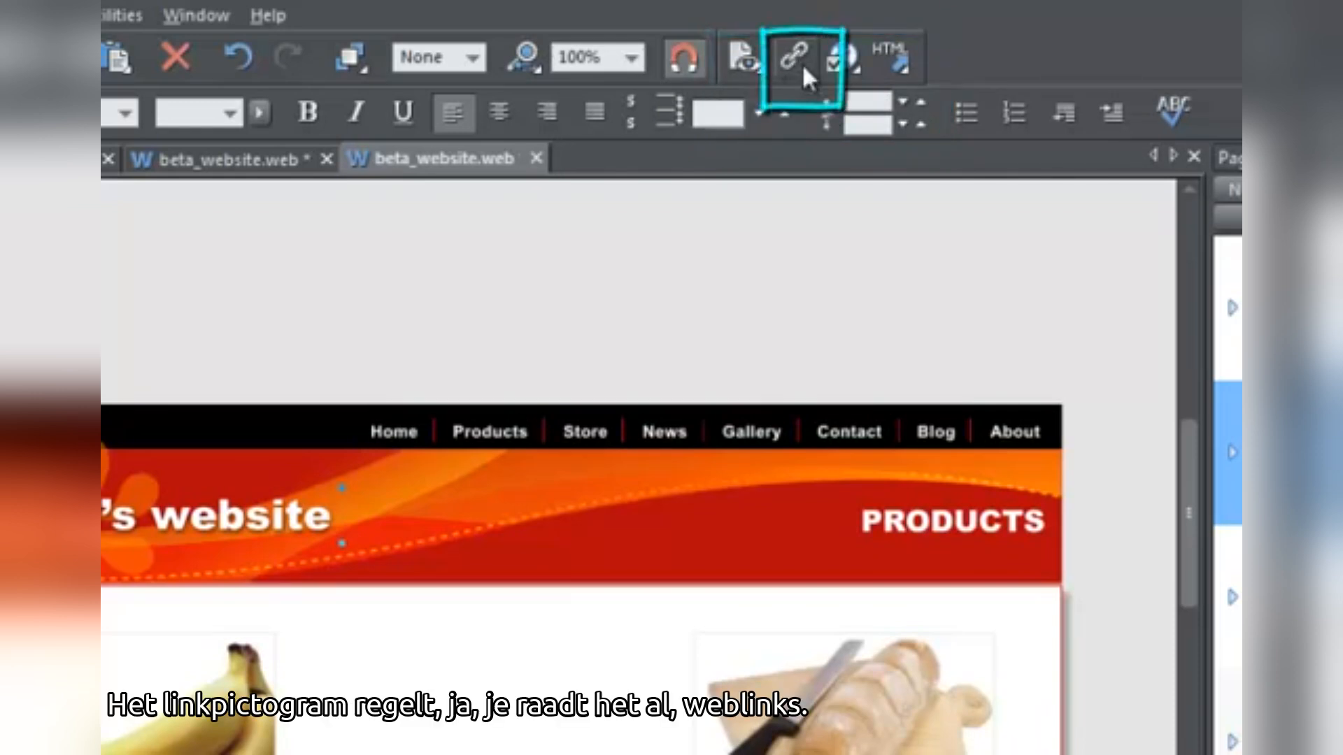
{"action": "left_click", "coordinate": [802, 63]}
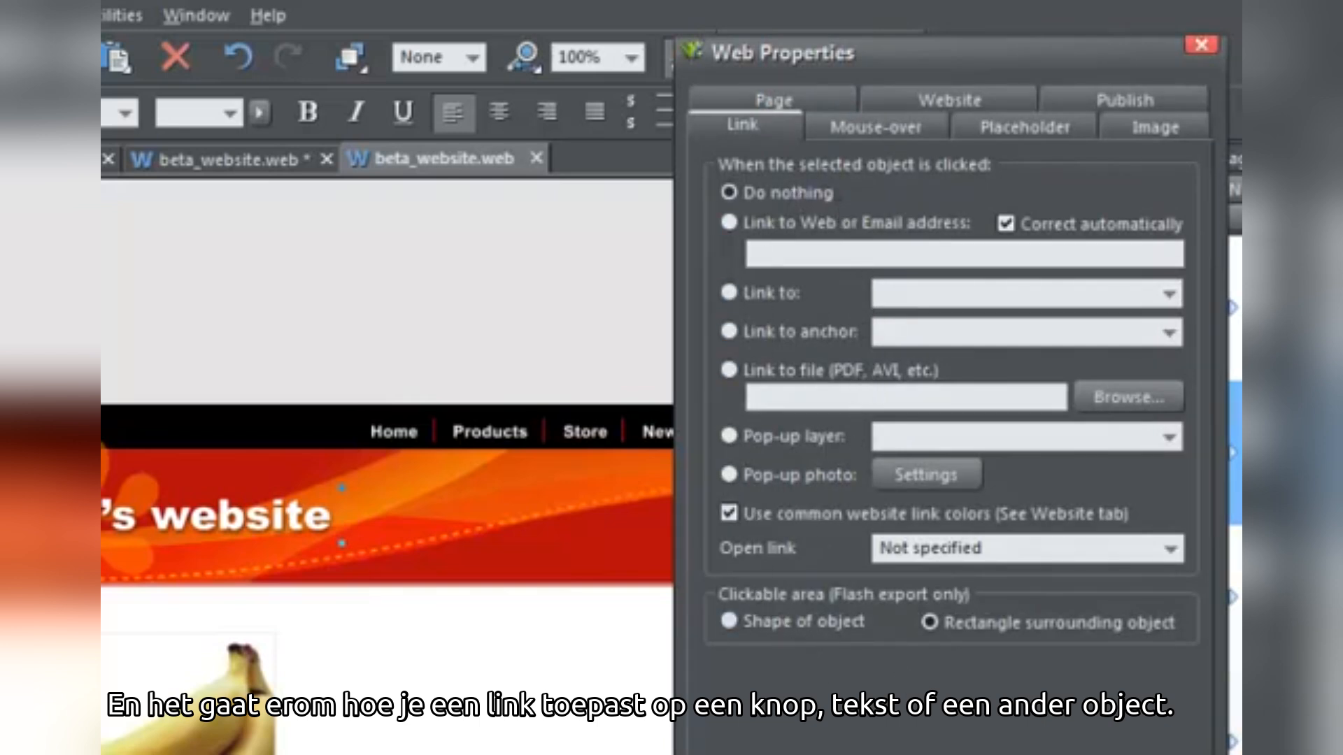
{"action": "key", "text": "Escape"}
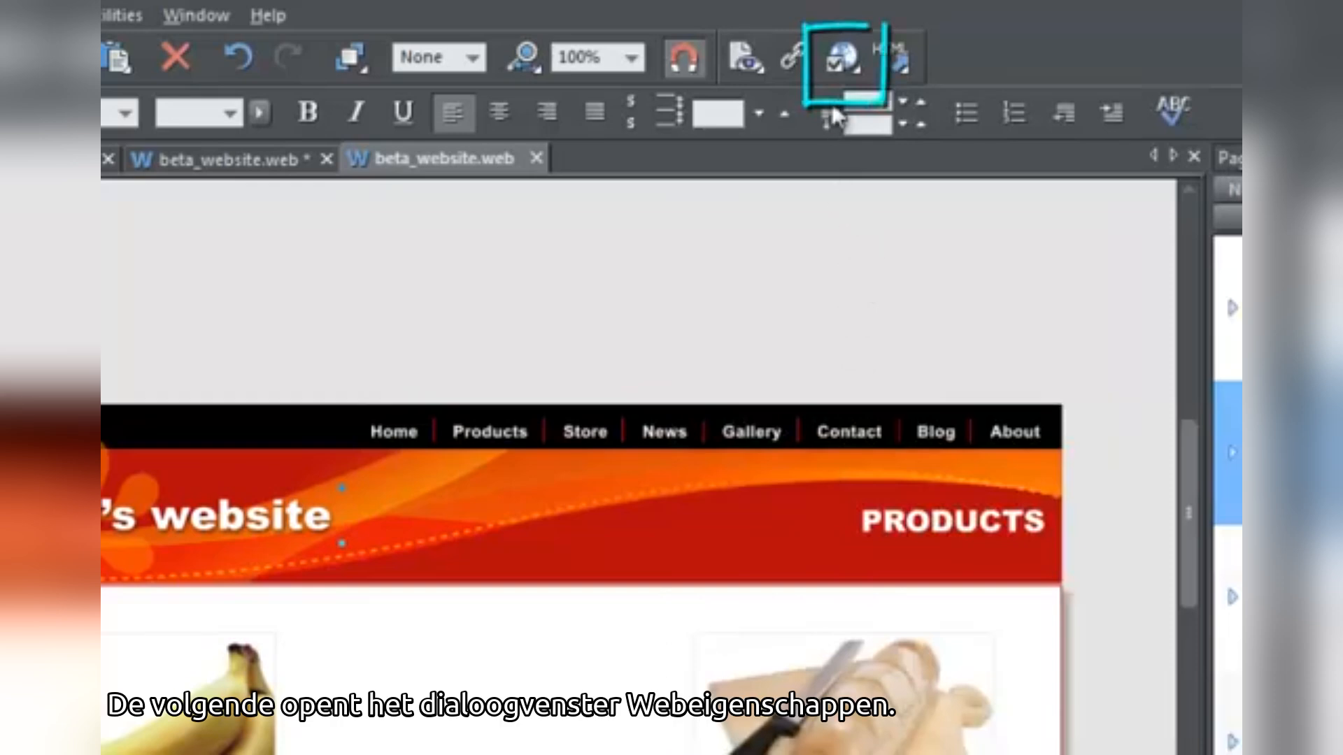
{"action": "left_click", "coordinate": [845, 59]}
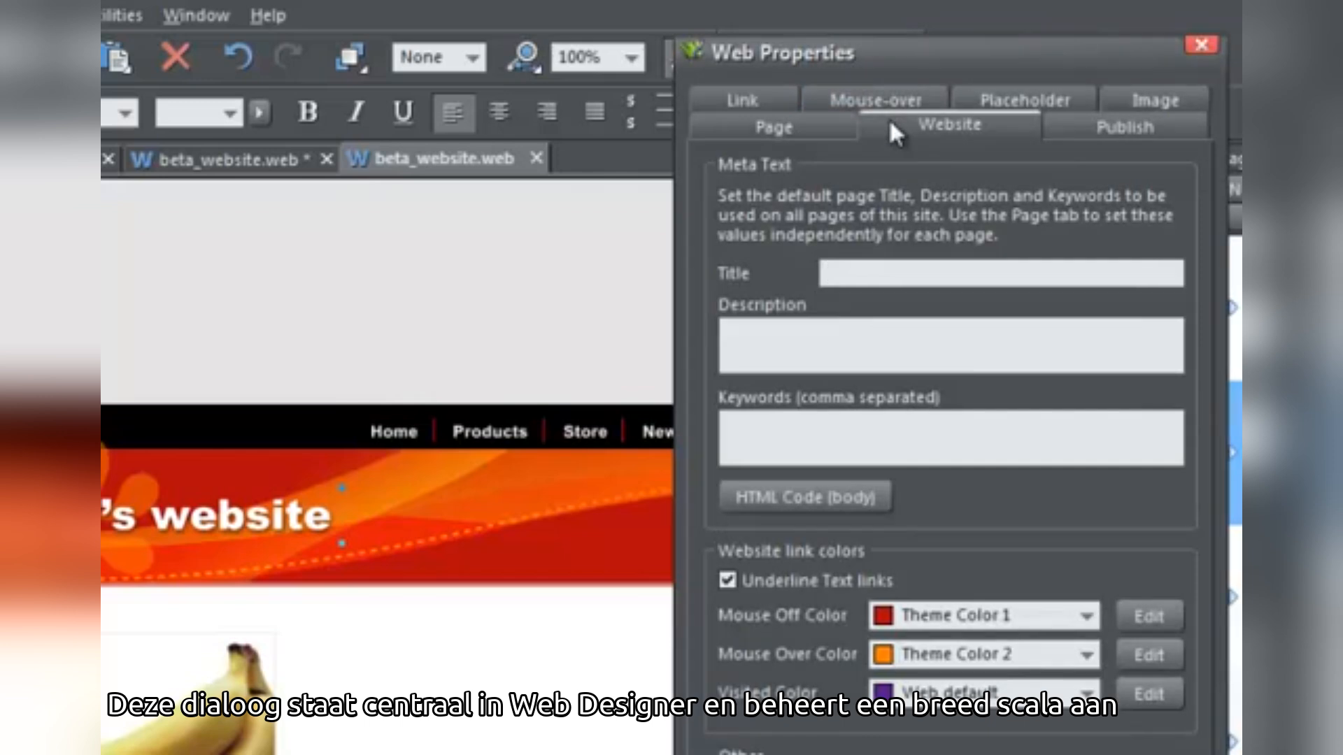
{"action": "left_click", "coordinate": [835, 131]}
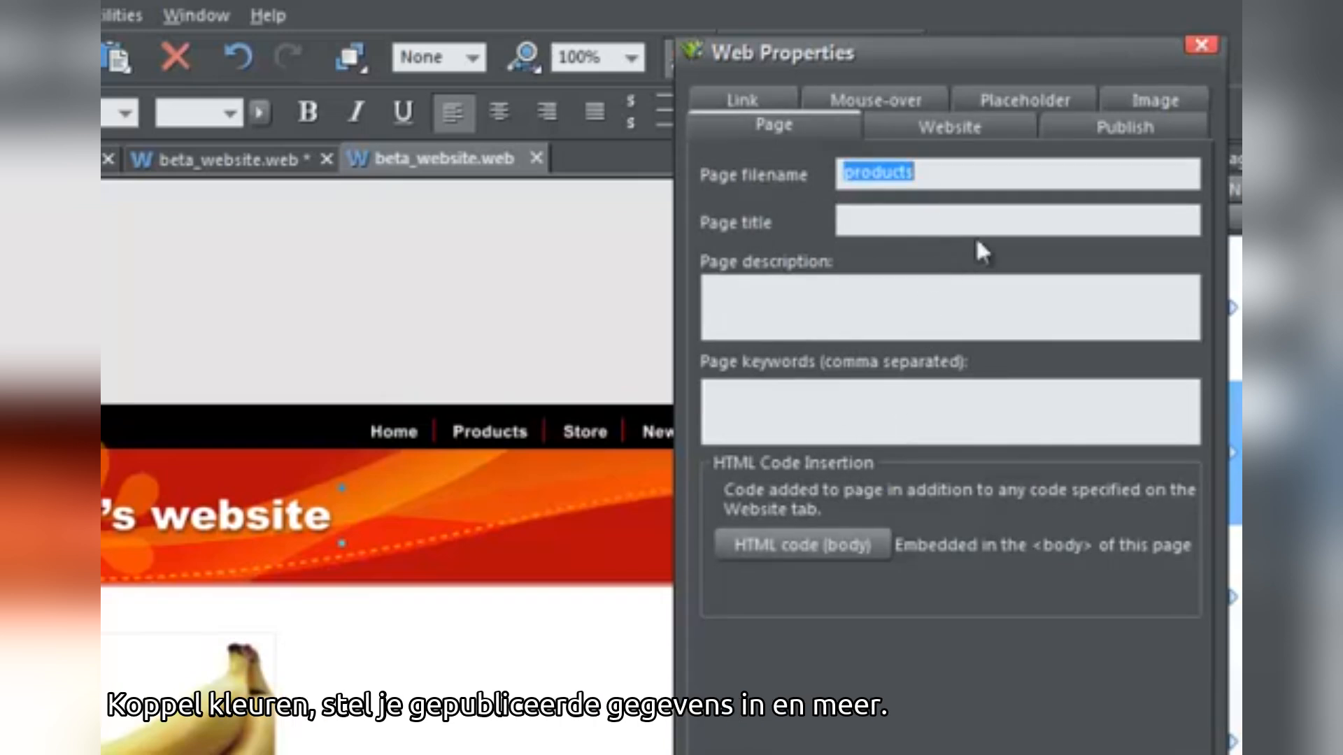
{"action": "left_click", "coordinate": [1002, 134]}
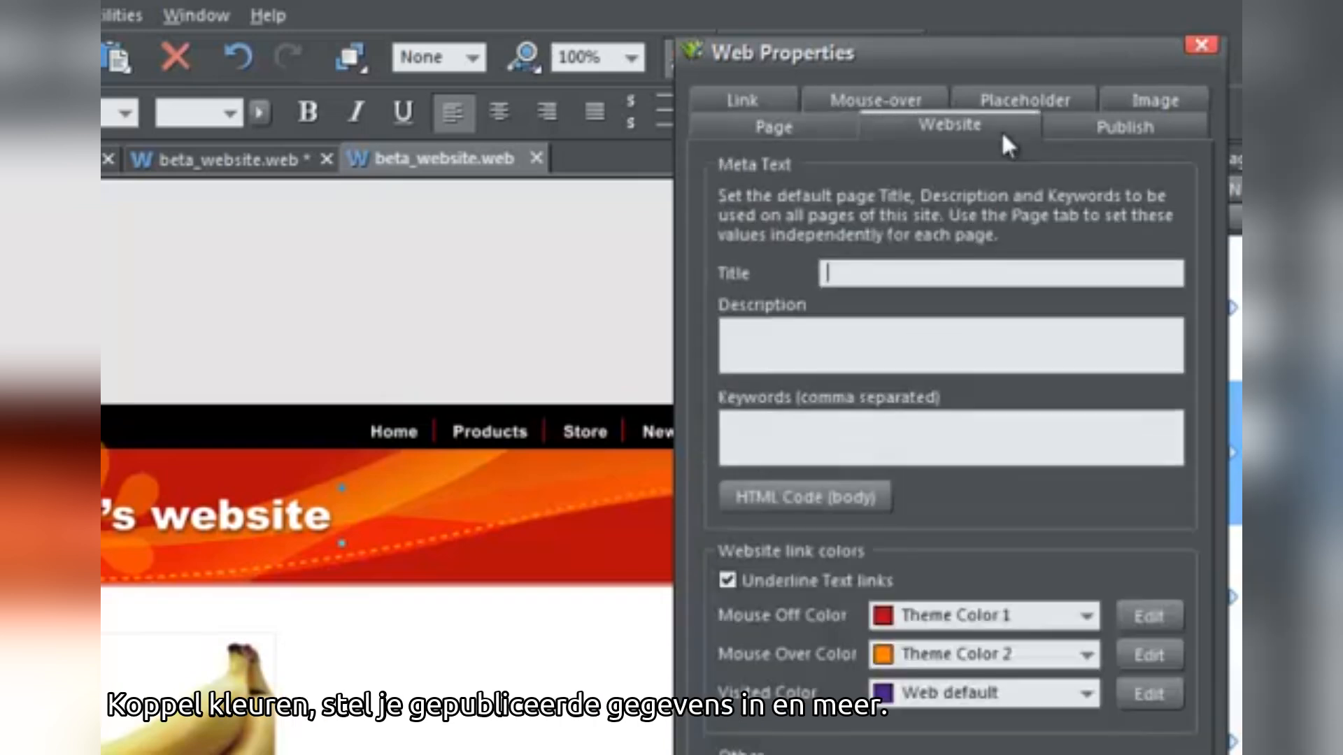
{"action": "left_click", "coordinate": [1091, 122]}
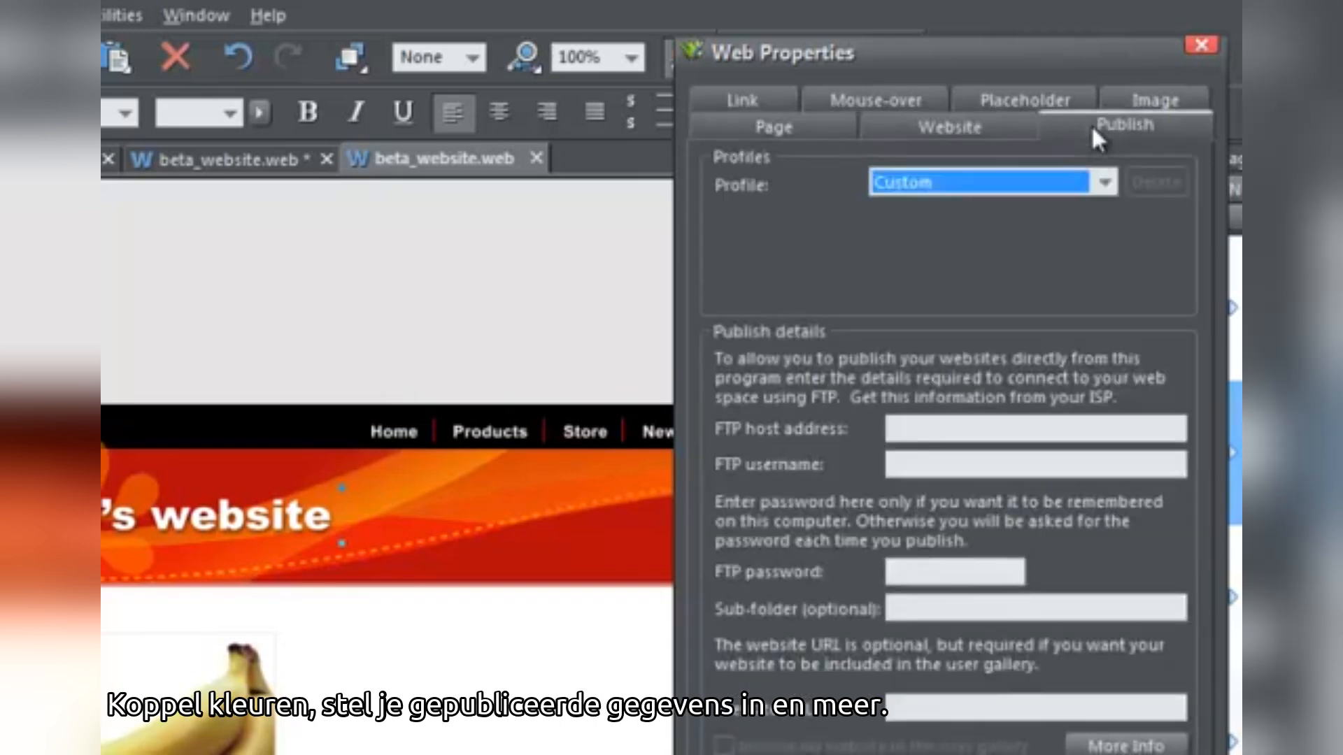
{"action": "left_click", "coordinate": [1196, 45]}
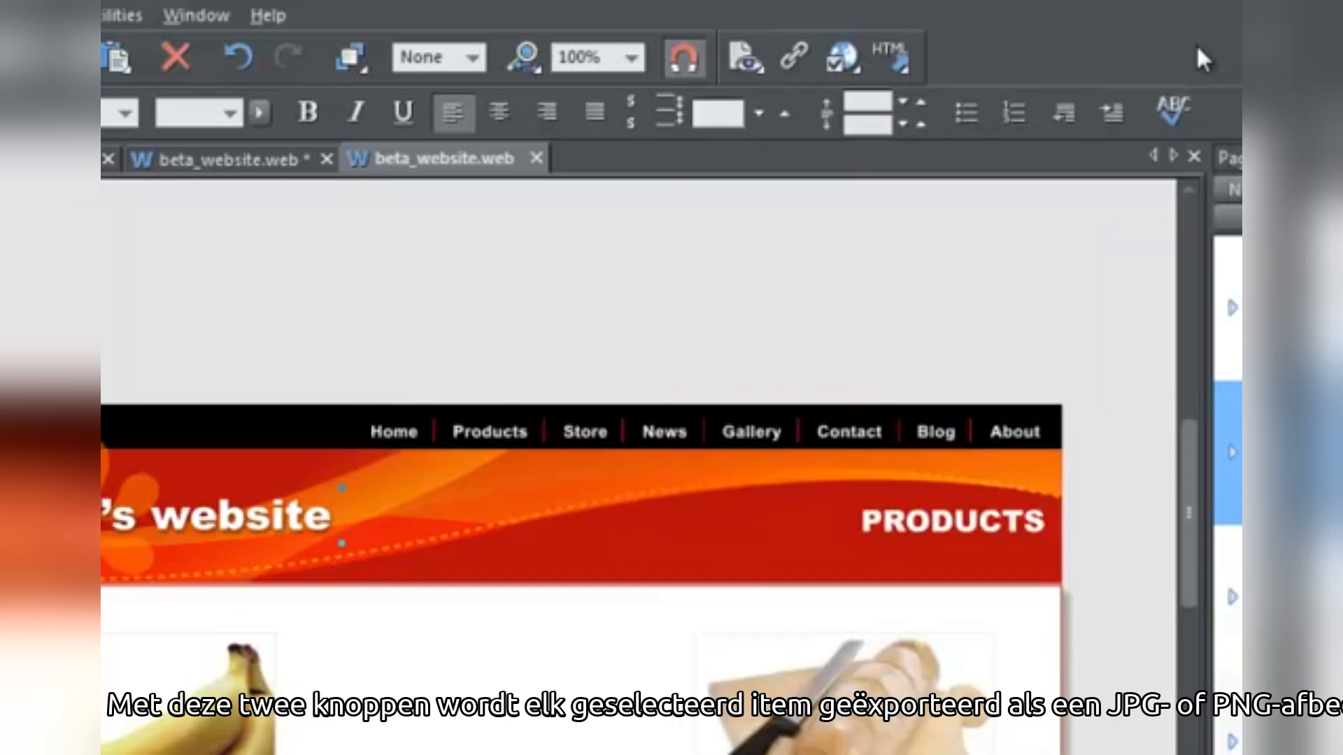
Select the bread and knife photo and open Export JPG, closing it without exporting
{"action": "mouse_move", "coordinate": [895, 52]}
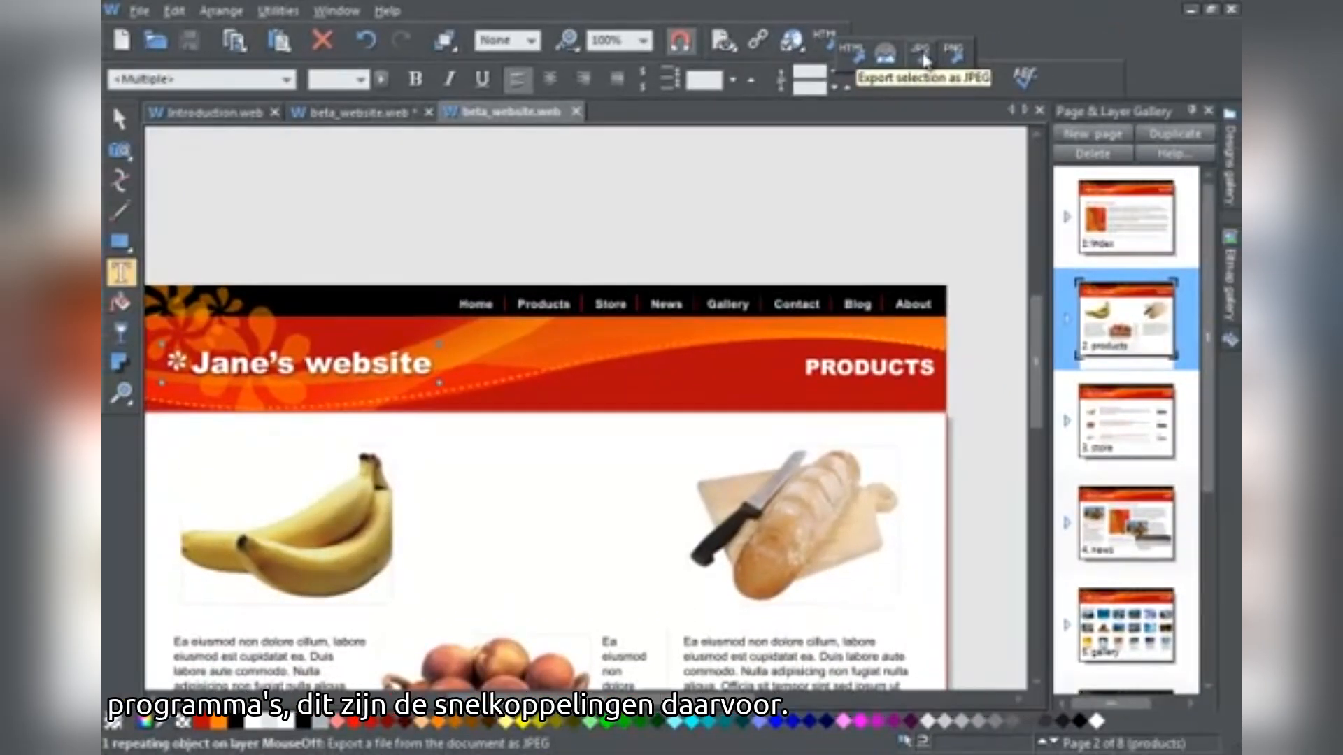
{"action": "left_click", "coordinate": [119, 118]}
{"action": "left_click", "coordinate": [827, 531]}
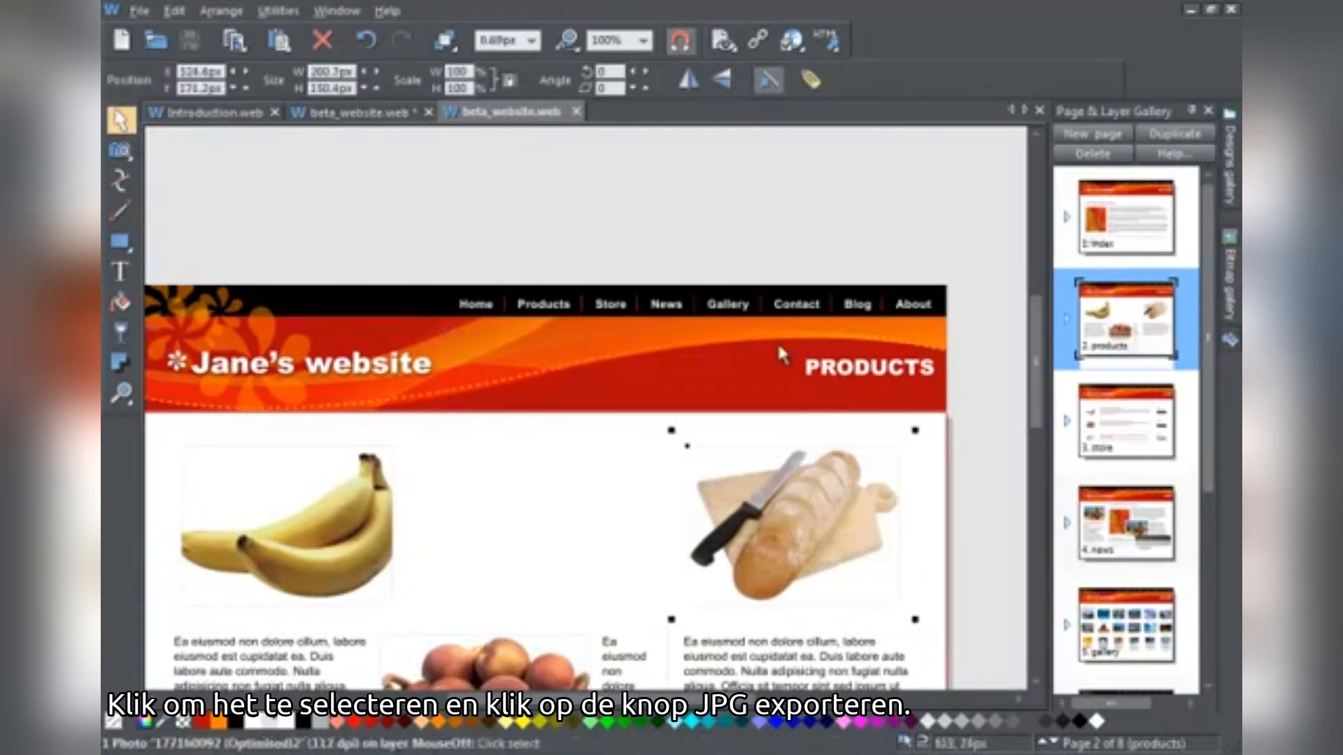
{"action": "mouse_move", "coordinate": [829, 42]}
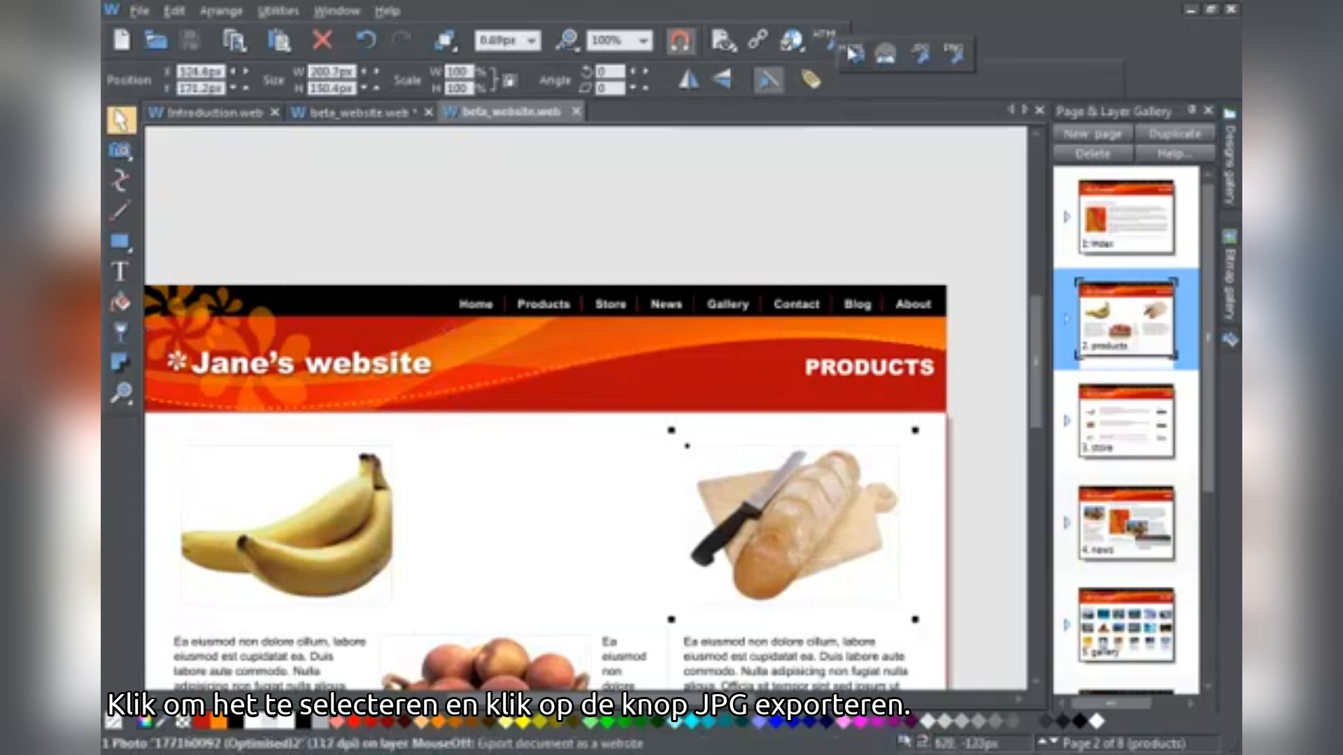
{"action": "left_click", "coordinate": [922, 63]}
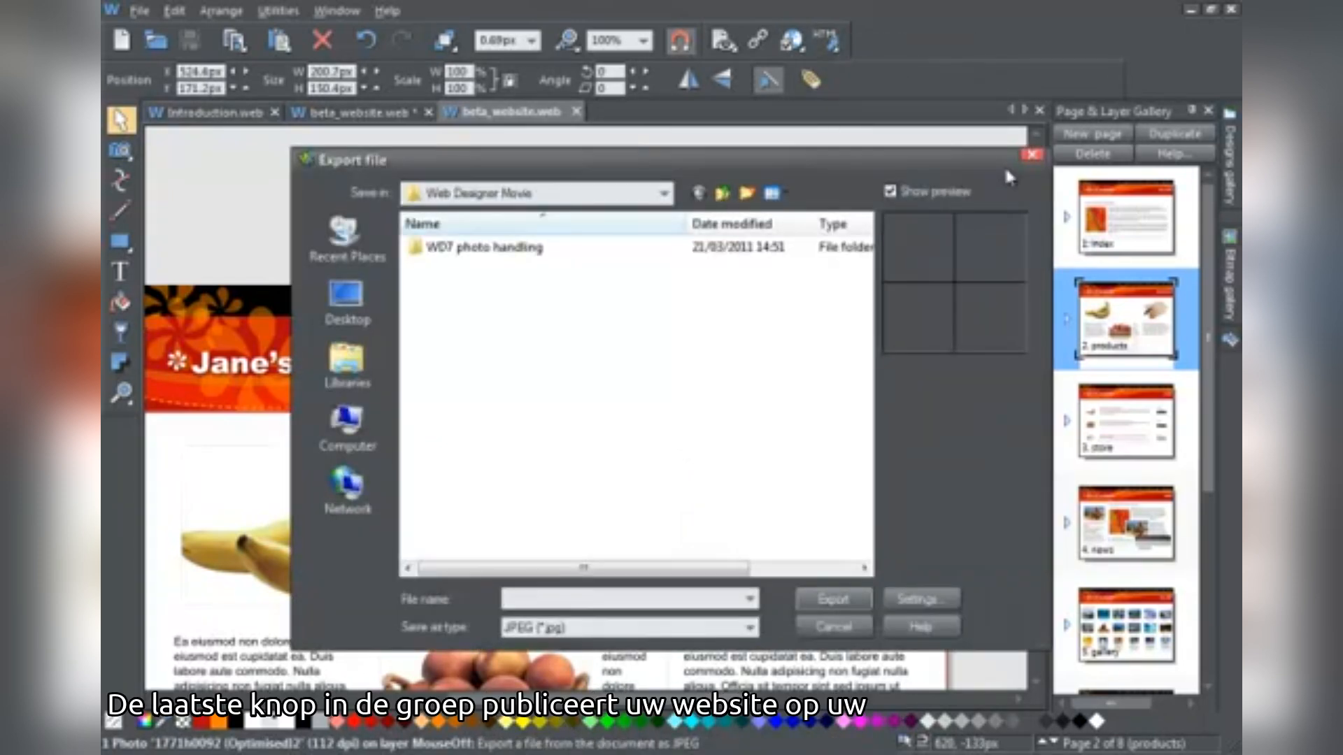
{"action": "left_click", "coordinate": [1031, 155]}
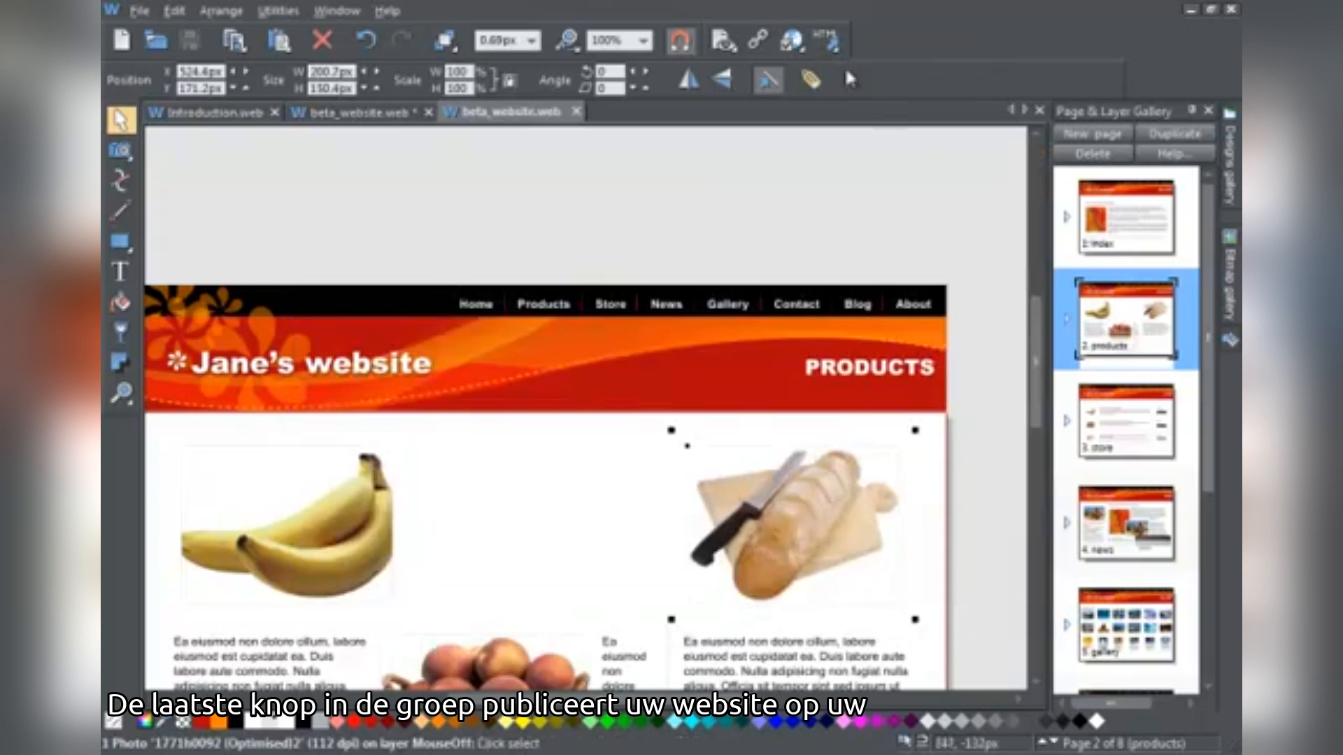
Open the website Publish settings and cancel without publishing
{"action": "mouse_move", "coordinate": [797, 44]}
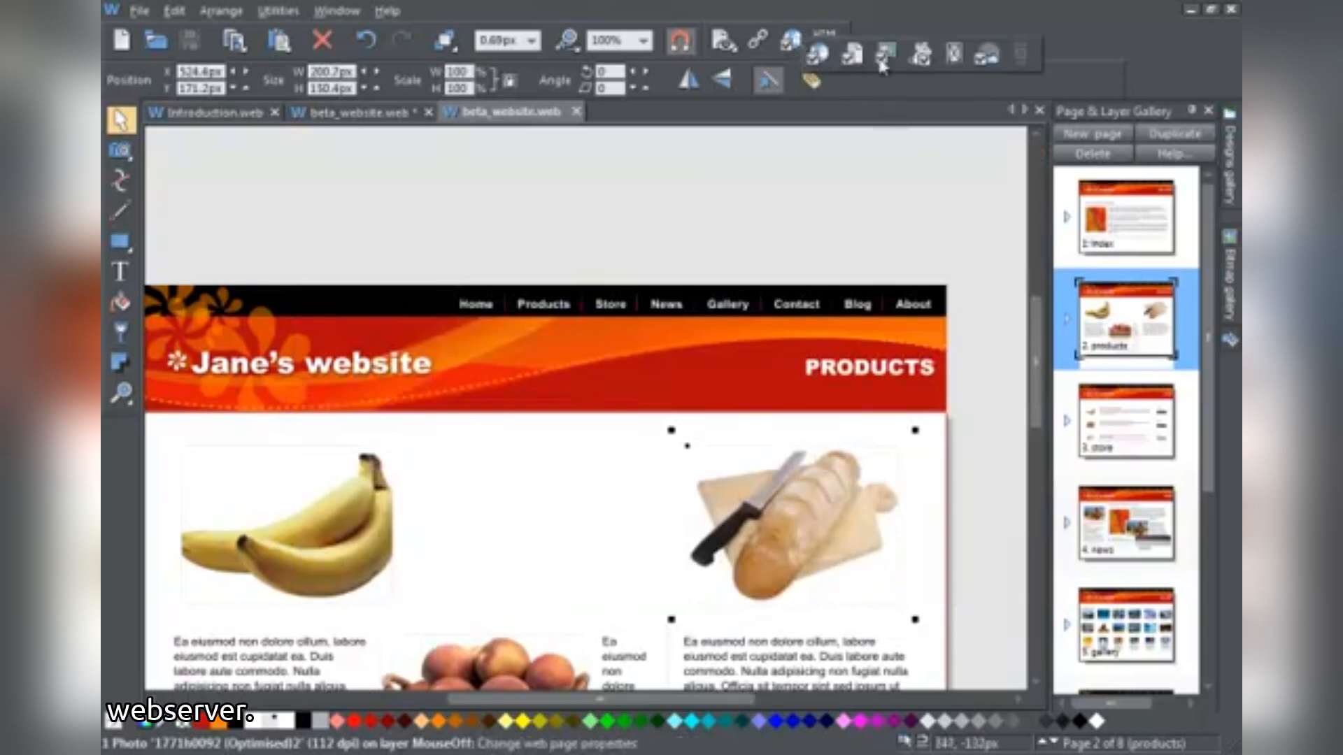
{"action": "left_click", "coordinate": [986, 60]}
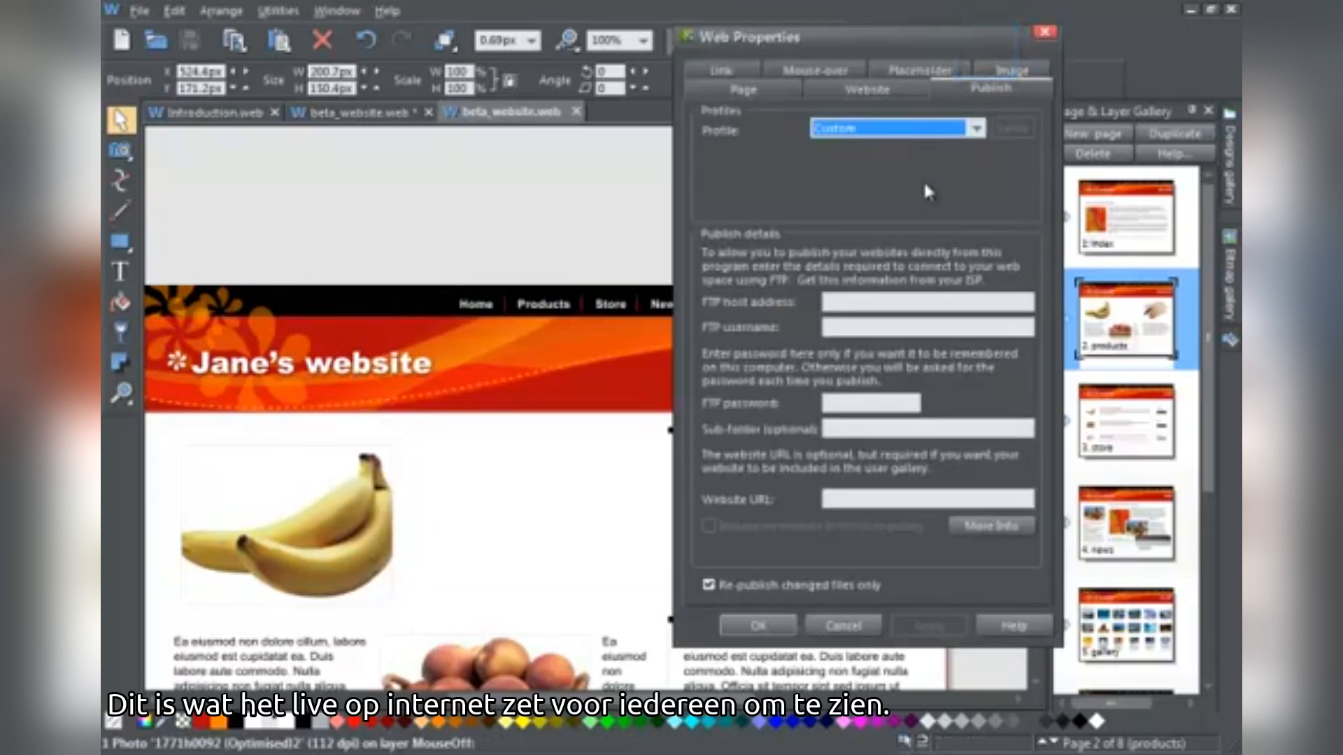
{"action": "left_click", "coordinate": [846, 627]}
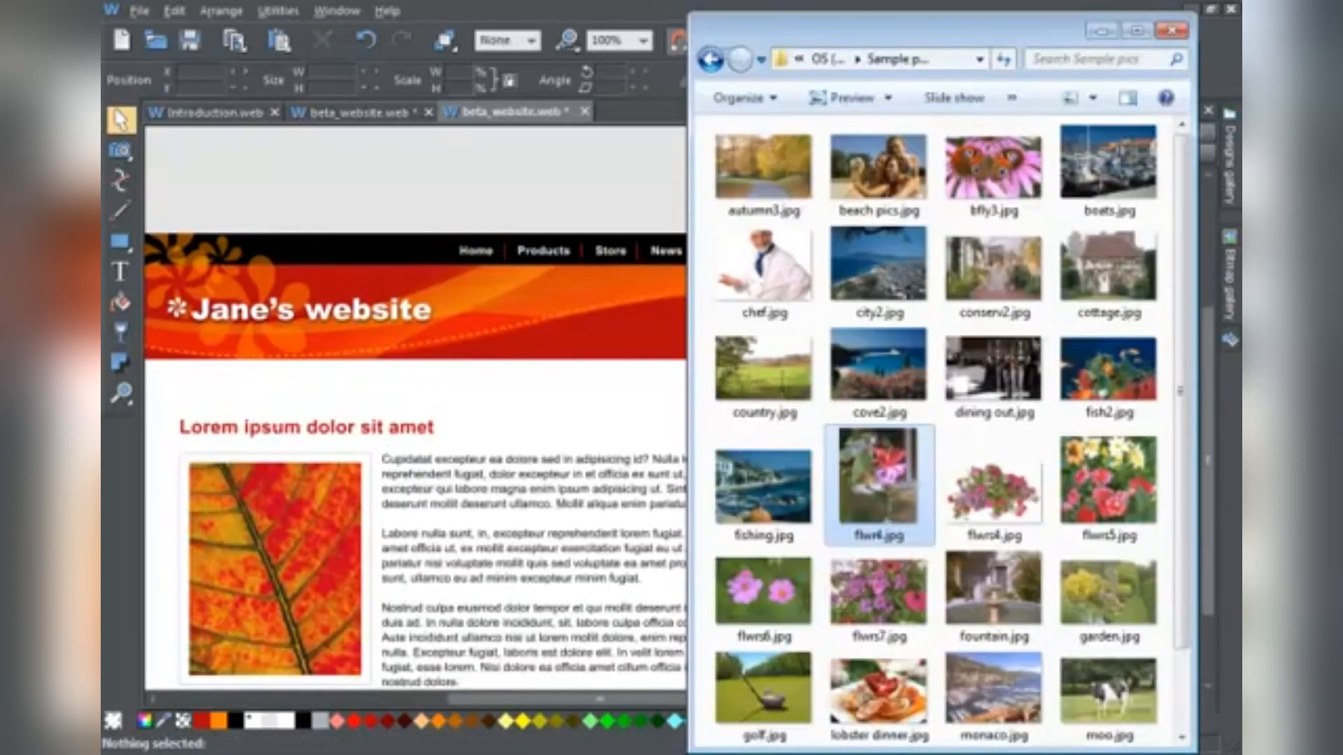
Add flwr4.jpg as a new photo and shrink it to about 171×212 px over the body text
{"action": "left_click_drag", "start_coordinate": [888, 498], "coordinate": [556, 590]}
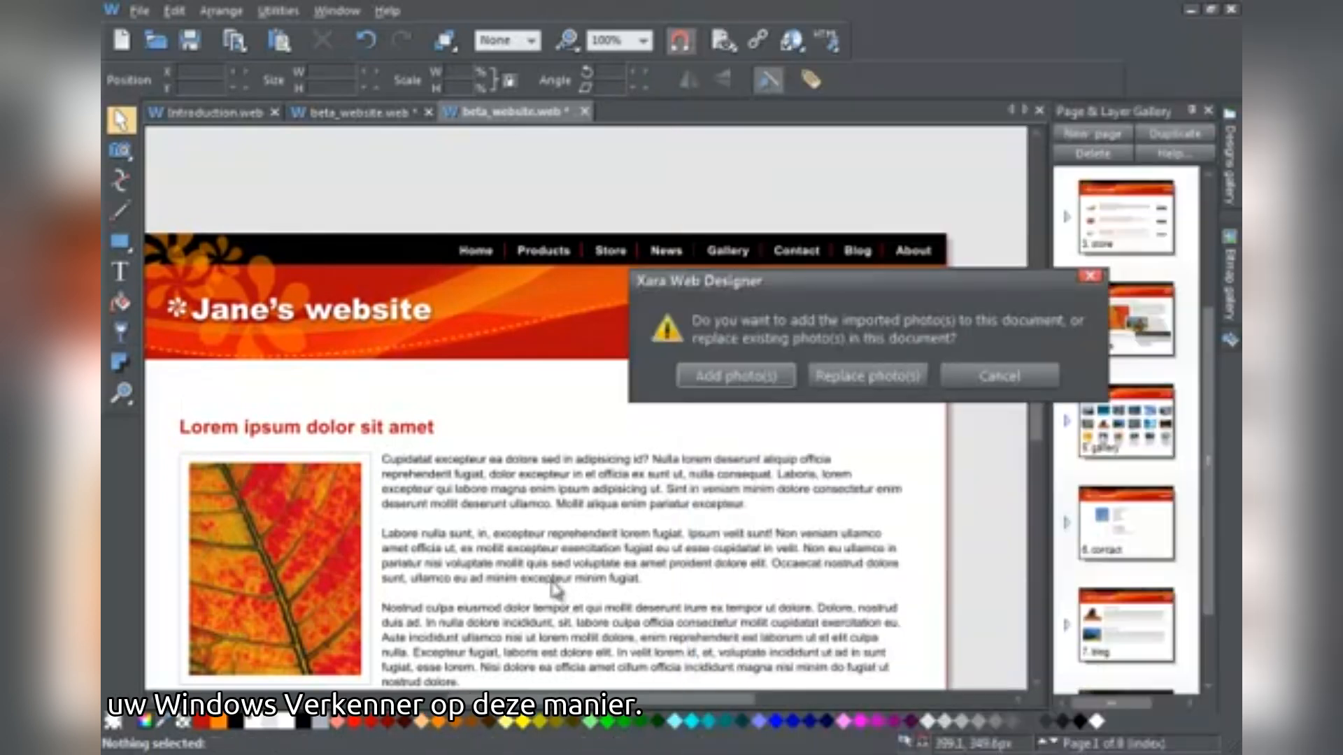
{"action": "left_click", "coordinate": [766, 381]}
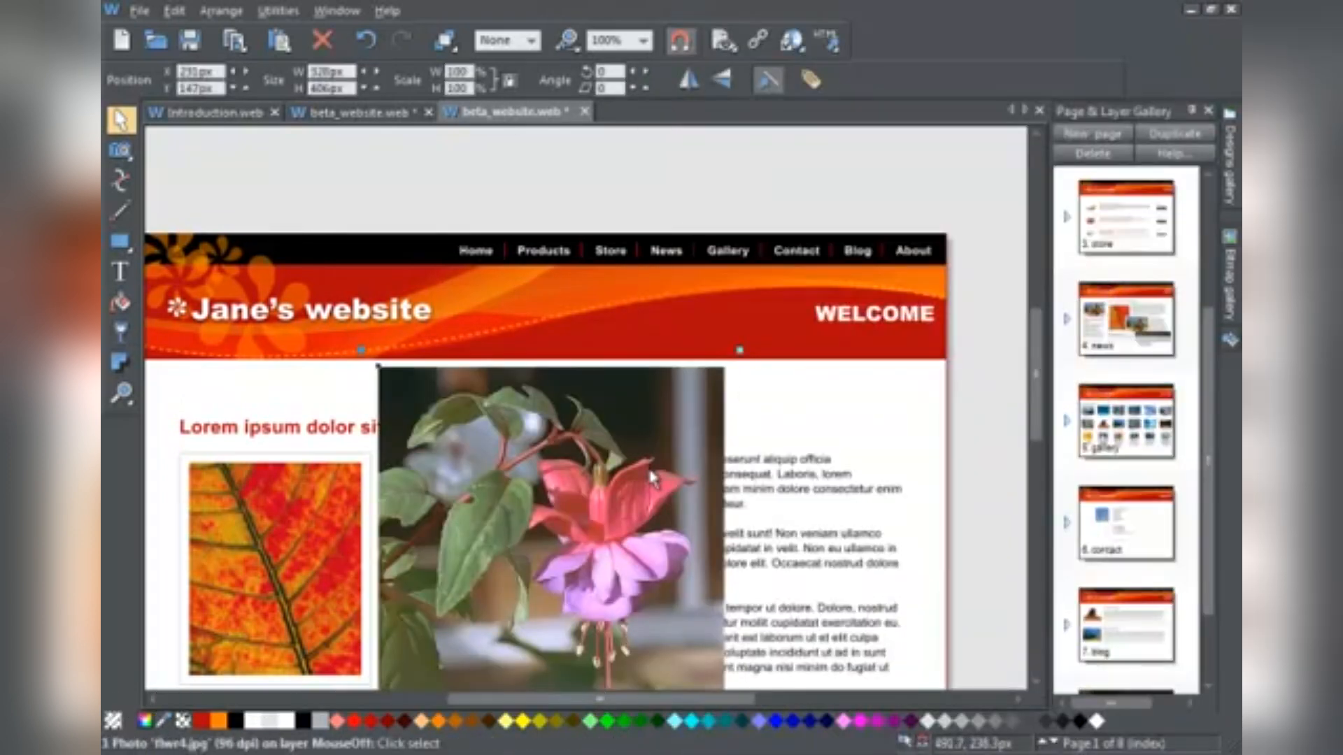
{"action": "left_click_drag", "start_coordinate": [580, 512], "coordinate": [740, 566]}
{"action": "left_click_drag", "start_coordinate": [1037, 416], "coordinate": [1040, 476]}
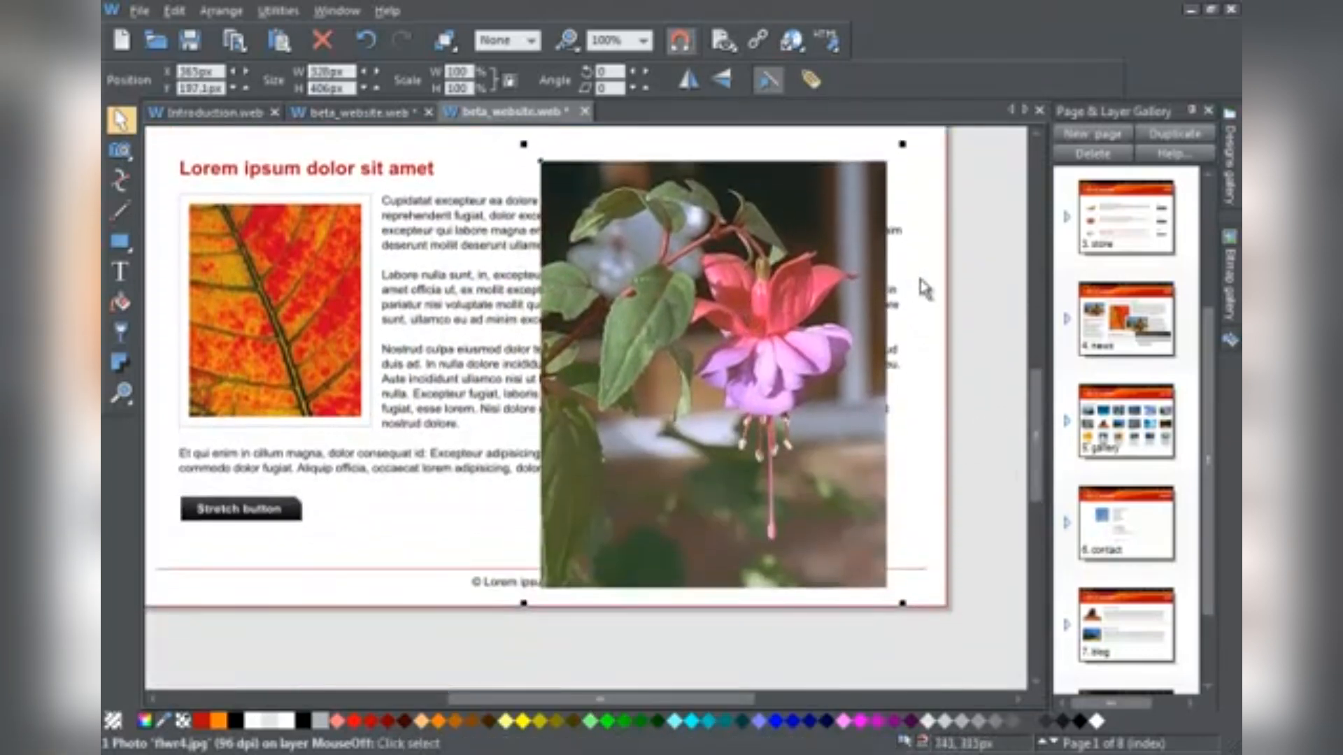
{"action": "left_click_drag", "start_coordinate": [902, 144], "coordinate": [736, 347]}
{"action": "left_click_drag", "start_coordinate": [641, 483], "coordinate": [753, 305]}
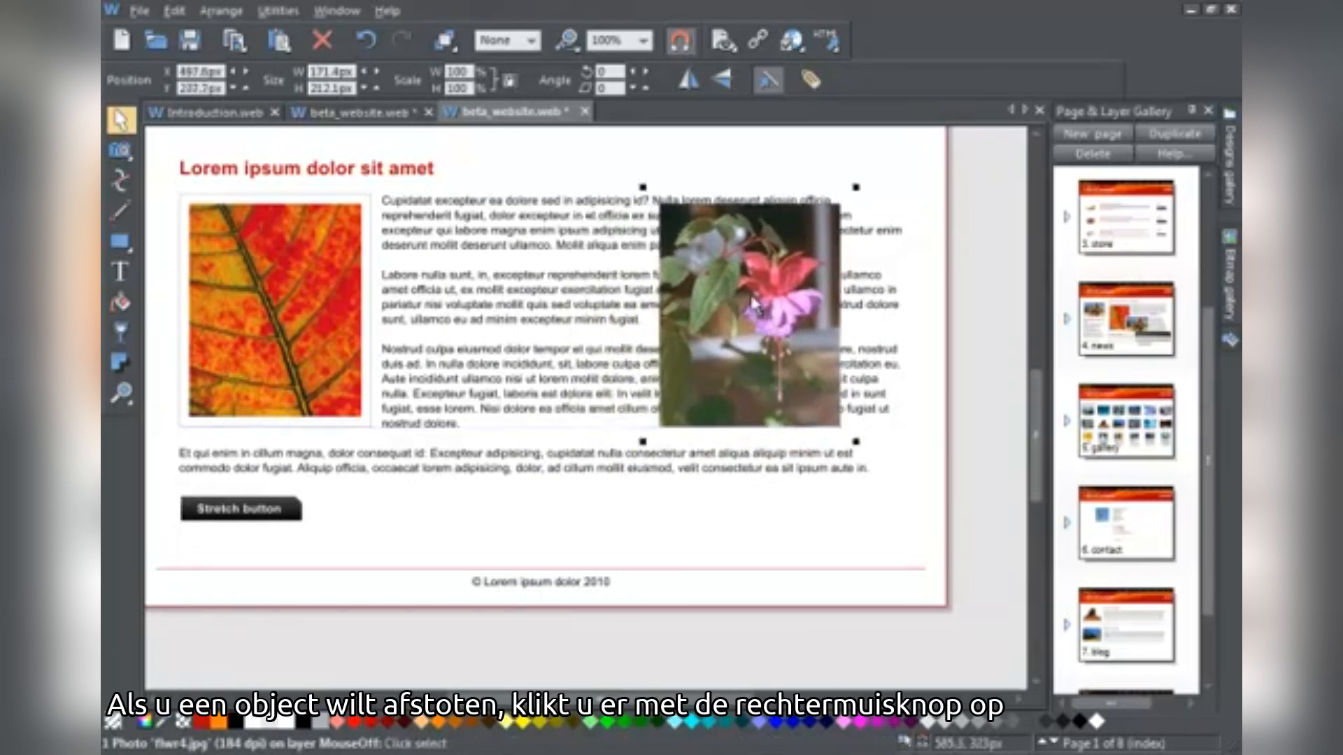
Set the fuchsia photo to Repel text under and move it lower so the text reflows
{"action": "right_click", "coordinate": [753, 305]}
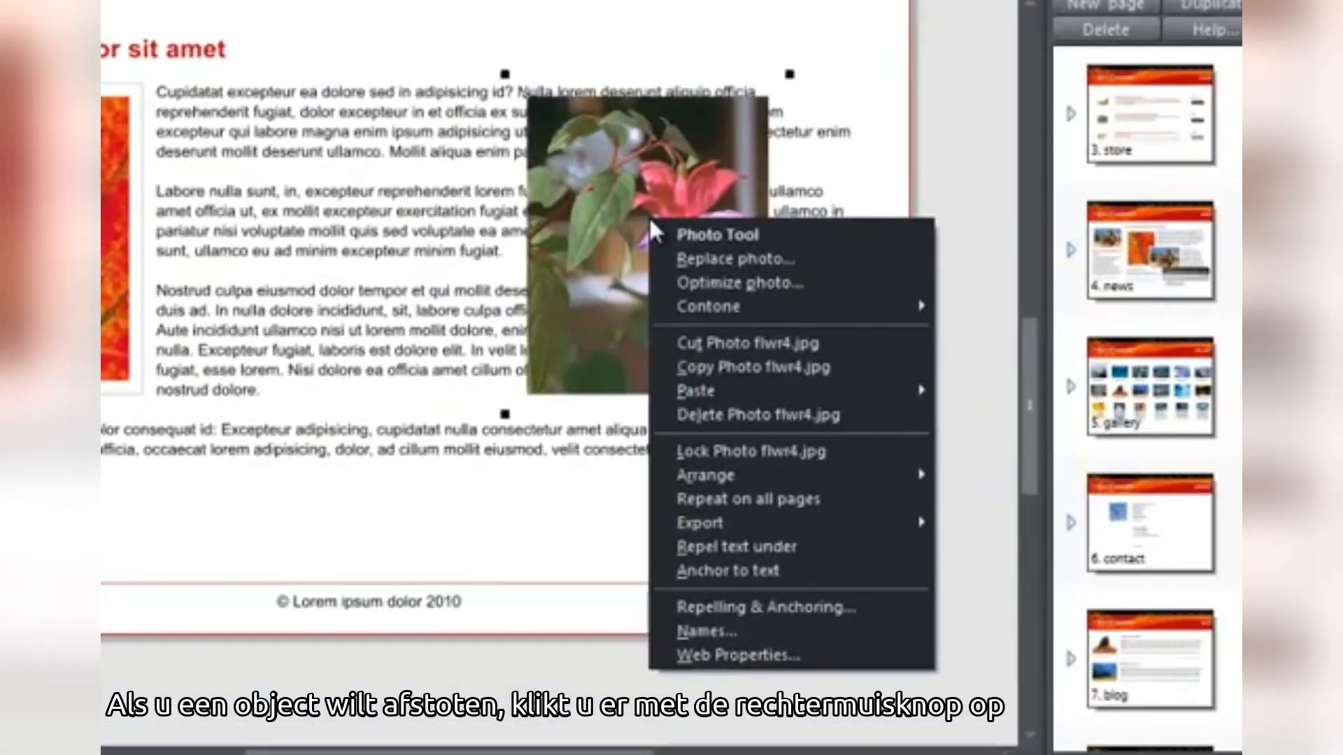
{"action": "left_click", "coordinate": [730, 545]}
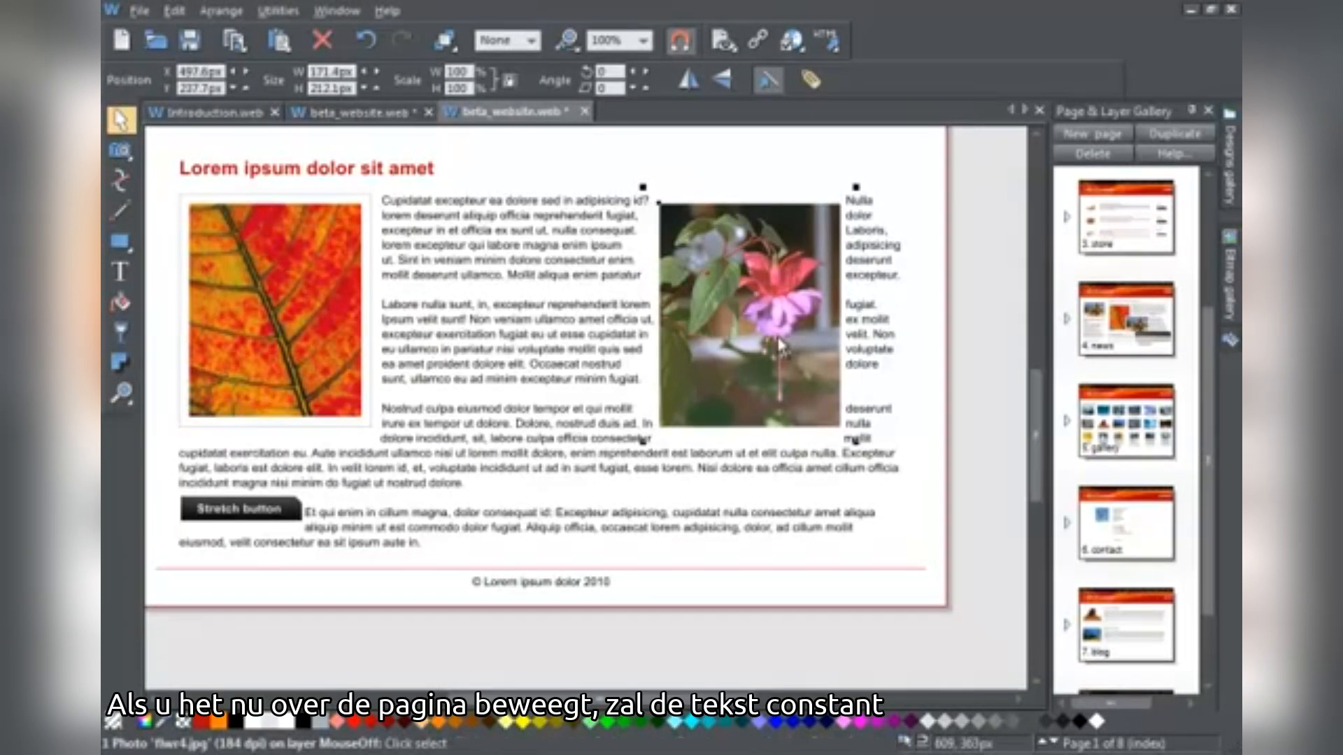
{"action": "left_click_drag", "start_coordinate": [780, 343], "coordinate": [814, 370]}
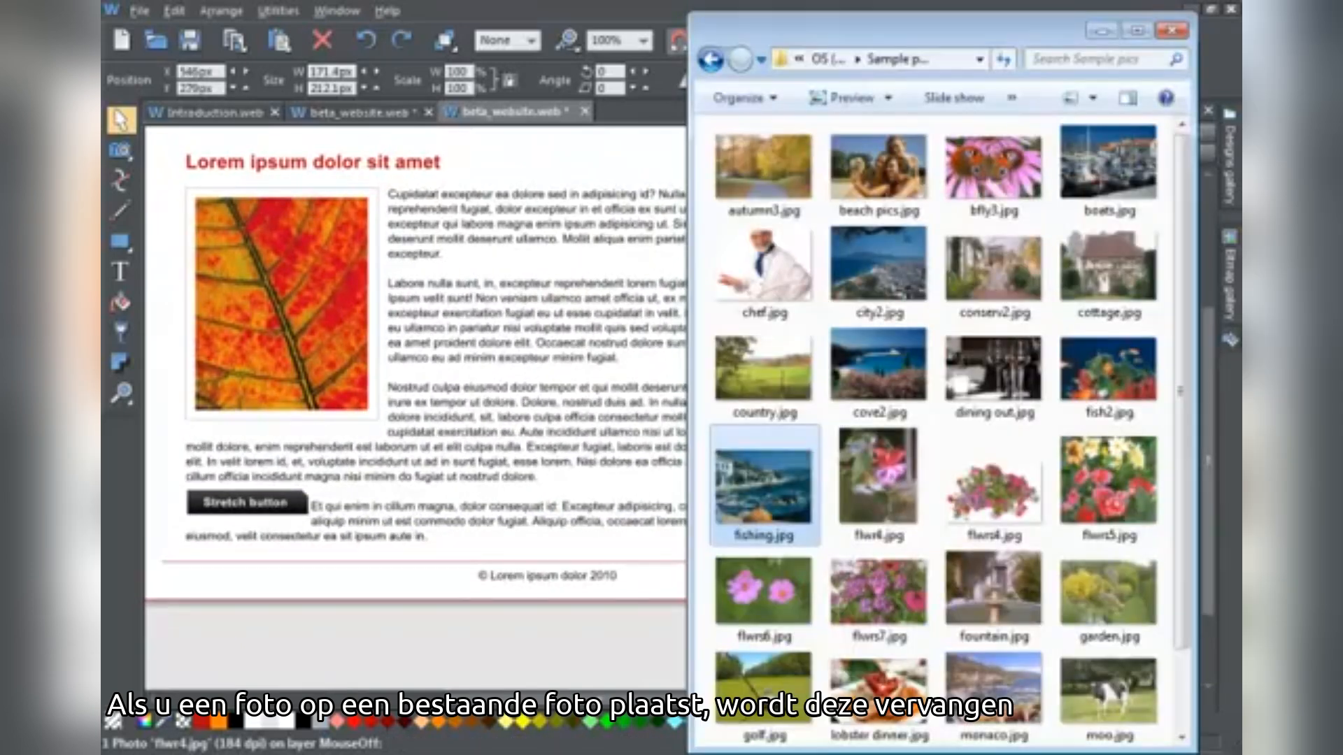
Replace the leaf photo with flwrs6.jpg and rescale the picture inside its frame
{"action": "left_click_drag", "start_coordinate": [771, 607], "coordinate": [298, 318]}
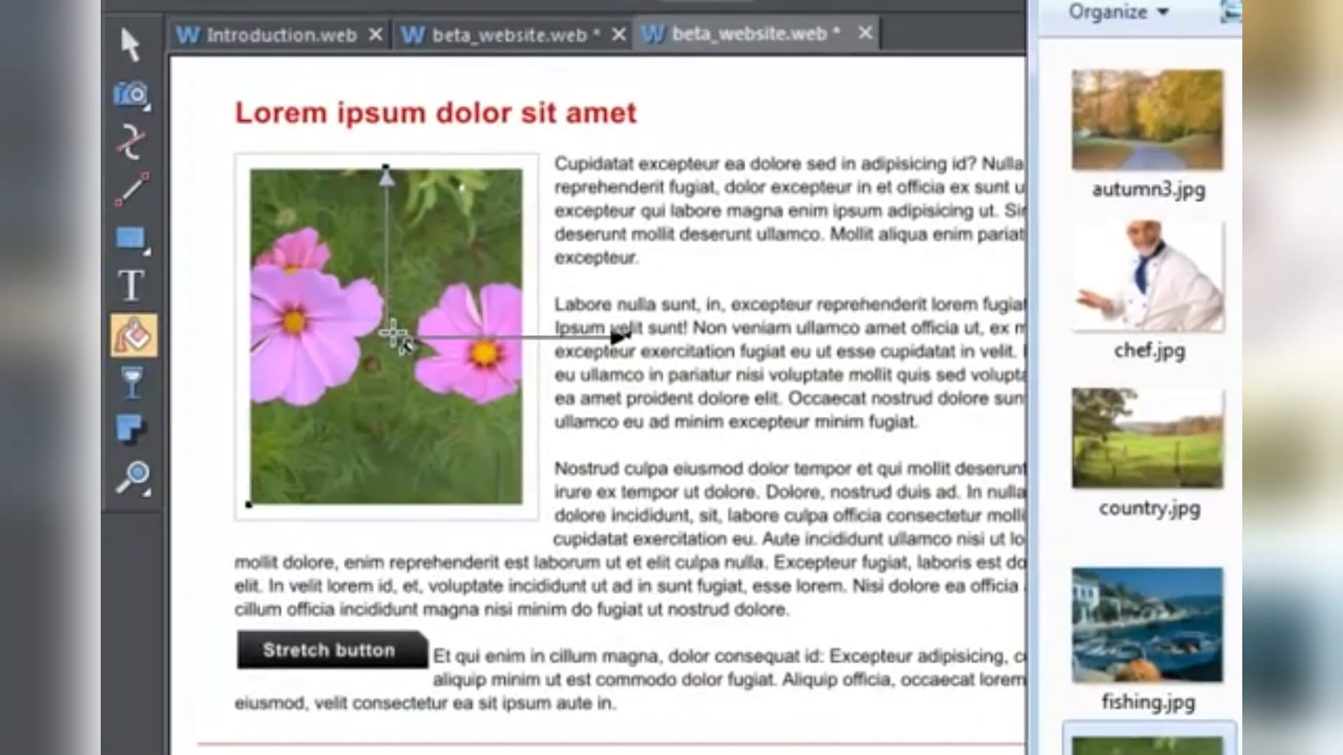
{"action": "left_click_drag", "start_coordinate": [623, 339], "coordinate": [625, 378]}
{"action": "left_click_drag", "start_coordinate": [413, 167], "coordinate": [474, 145]}
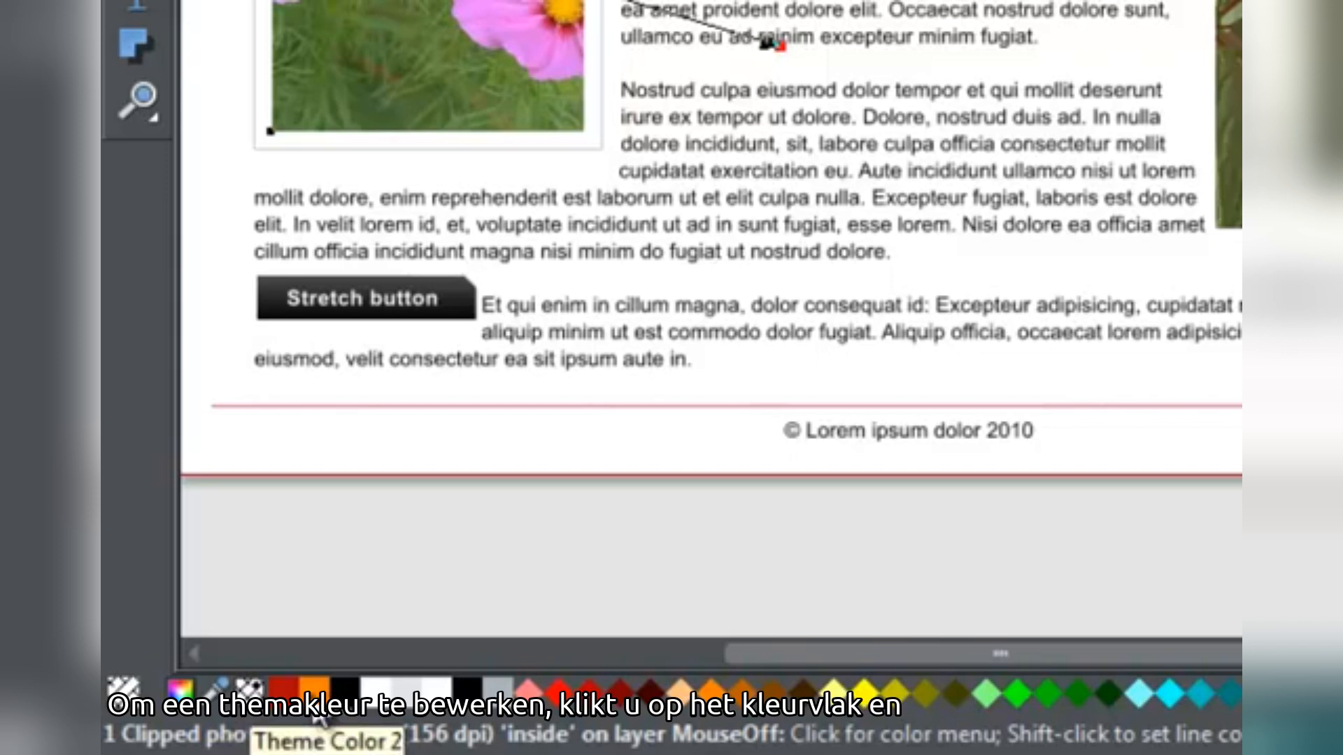
Retint Theme Color 1 to a new teal shade, recolouring the banner and teal headings
{"action": "left_click", "coordinate": [285, 696]}
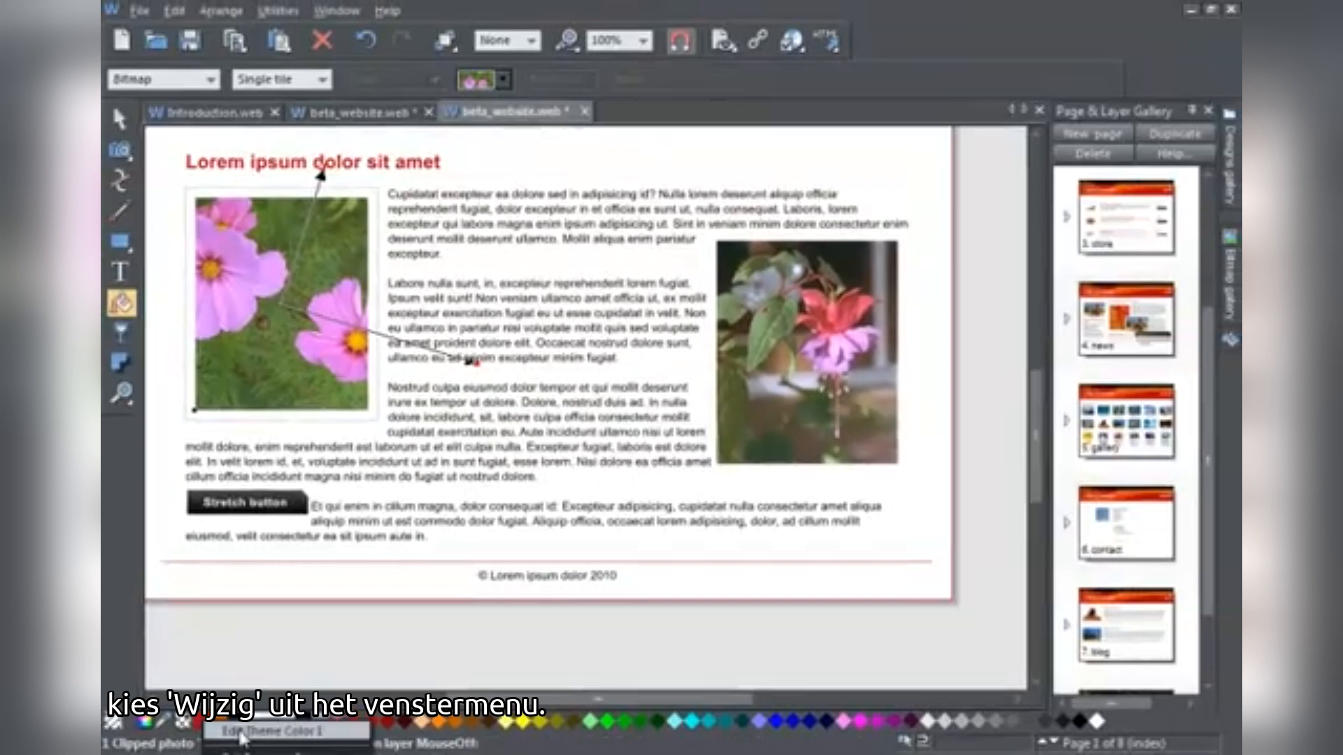
{"action": "left_click", "coordinate": [241, 733]}
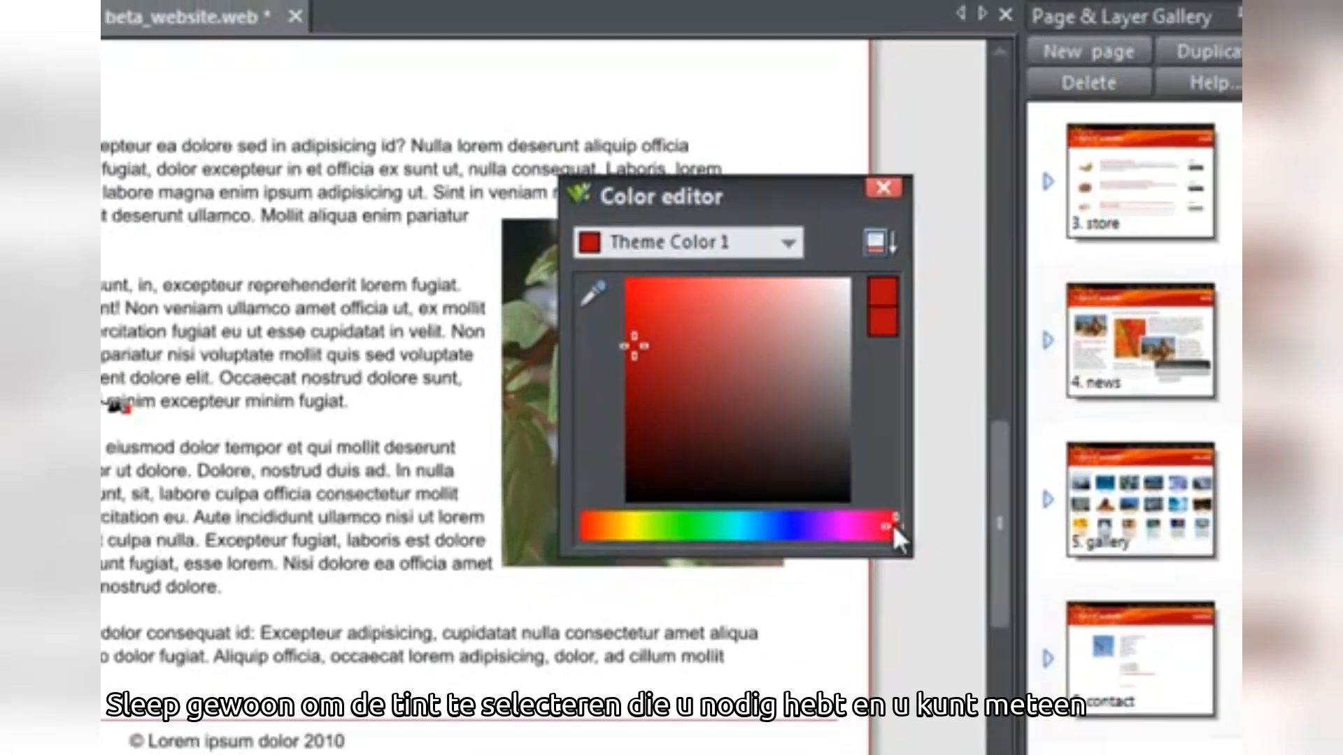
{"action": "left_click_drag", "start_coordinate": [885, 536], "coordinate": [842, 536]}
{"action": "mouse_move", "coordinate": [922, 470]}
{"action": "left_mouse_down"}
{"action": "mouse_move", "coordinate": [833, 474]}
{"action": "mouse_move", "coordinate": [870, 442]}
{"action": "left_mouse_up"}
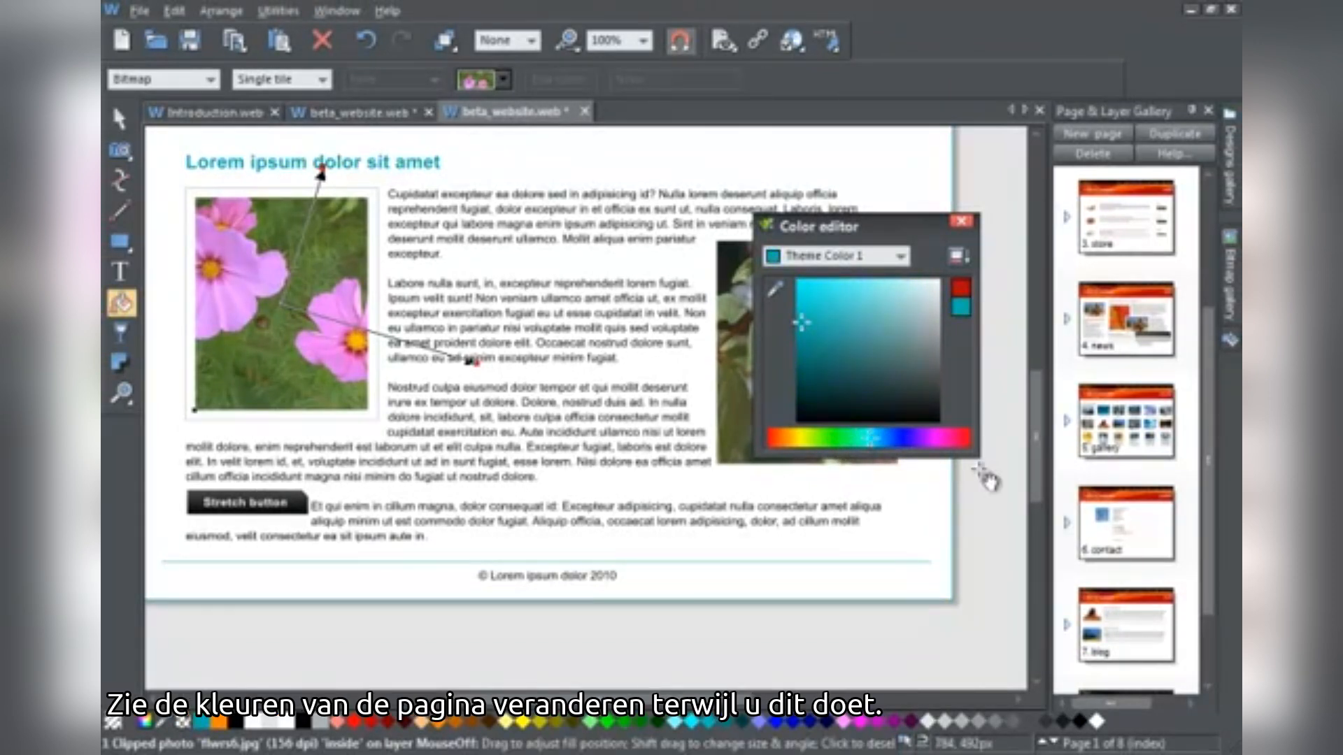
{"action": "left_click_drag", "start_coordinate": [1033, 476], "coordinate": [1028, 435]}
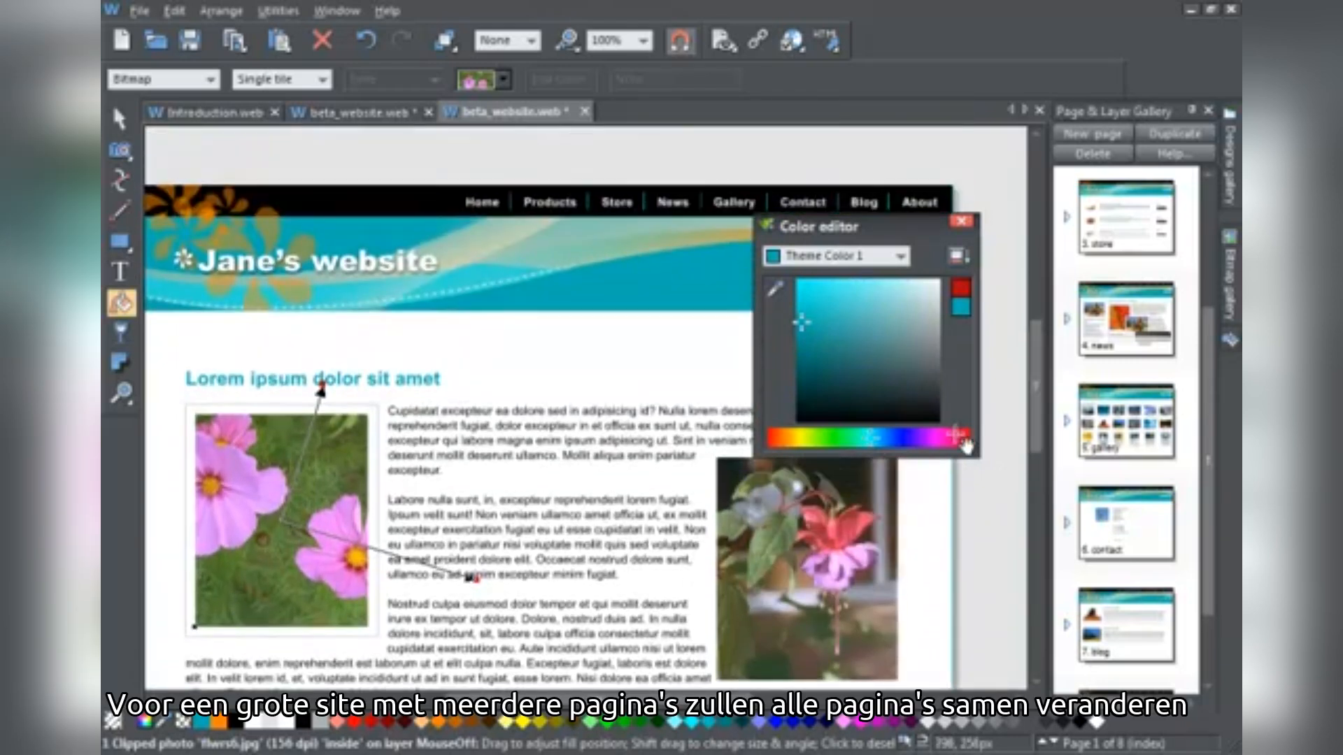
{"action": "mouse_move", "coordinate": [876, 445]}
{"action": "left_mouse_down"}
{"action": "mouse_move", "coordinate": [909, 442]}
{"action": "mouse_move", "coordinate": [846, 447]}
{"action": "mouse_move", "coordinate": [875, 444]}
{"action": "left_mouse_up"}
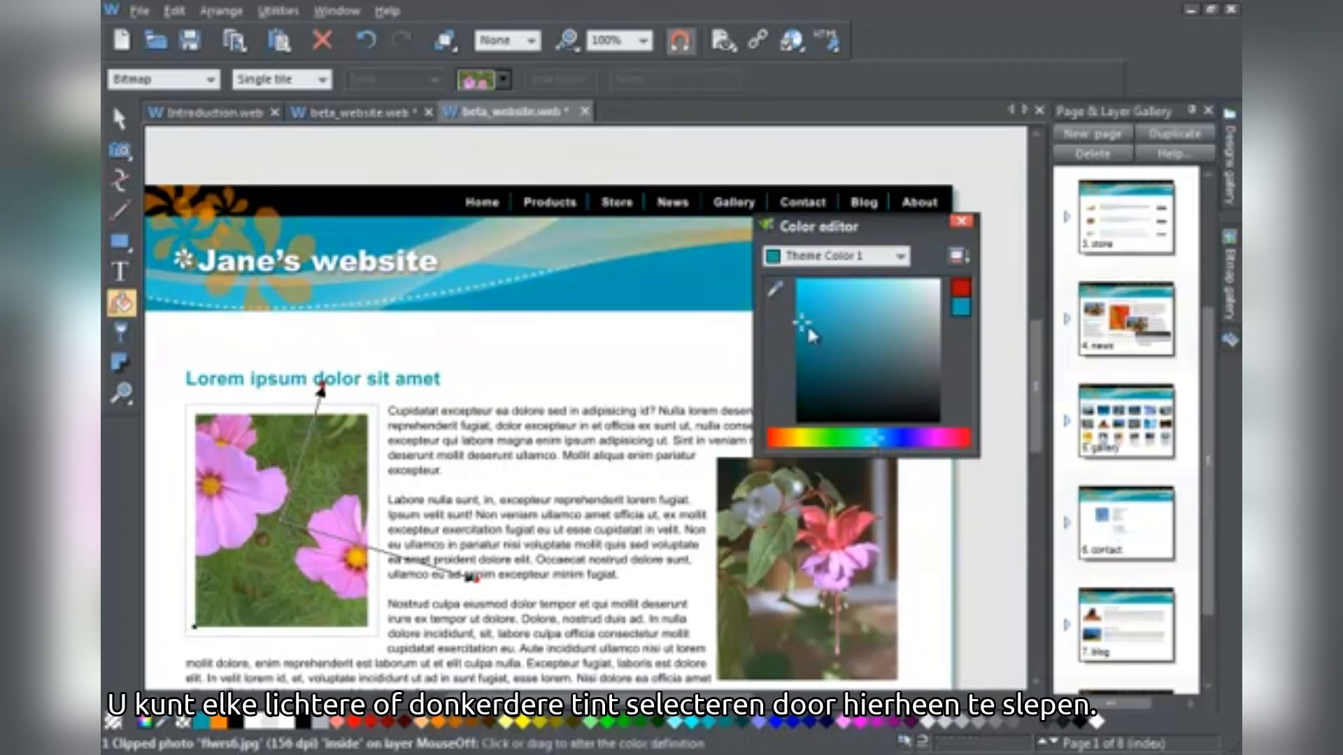
{"action": "mouse_move", "coordinate": [816, 333]}
{"action": "left_mouse_down"}
{"action": "mouse_move", "coordinate": [854, 324]}
{"action": "mouse_move", "coordinate": [869, 350]}
{"action": "mouse_move", "coordinate": [873, 363]}
{"action": "mouse_move", "coordinate": [857, 348]}
{"action": "mouse_move", "coordinate": [833, 372]}
{"action": "mouse_move", "coordinate": [856, 353]}
{"action": "left_mouse_up"}
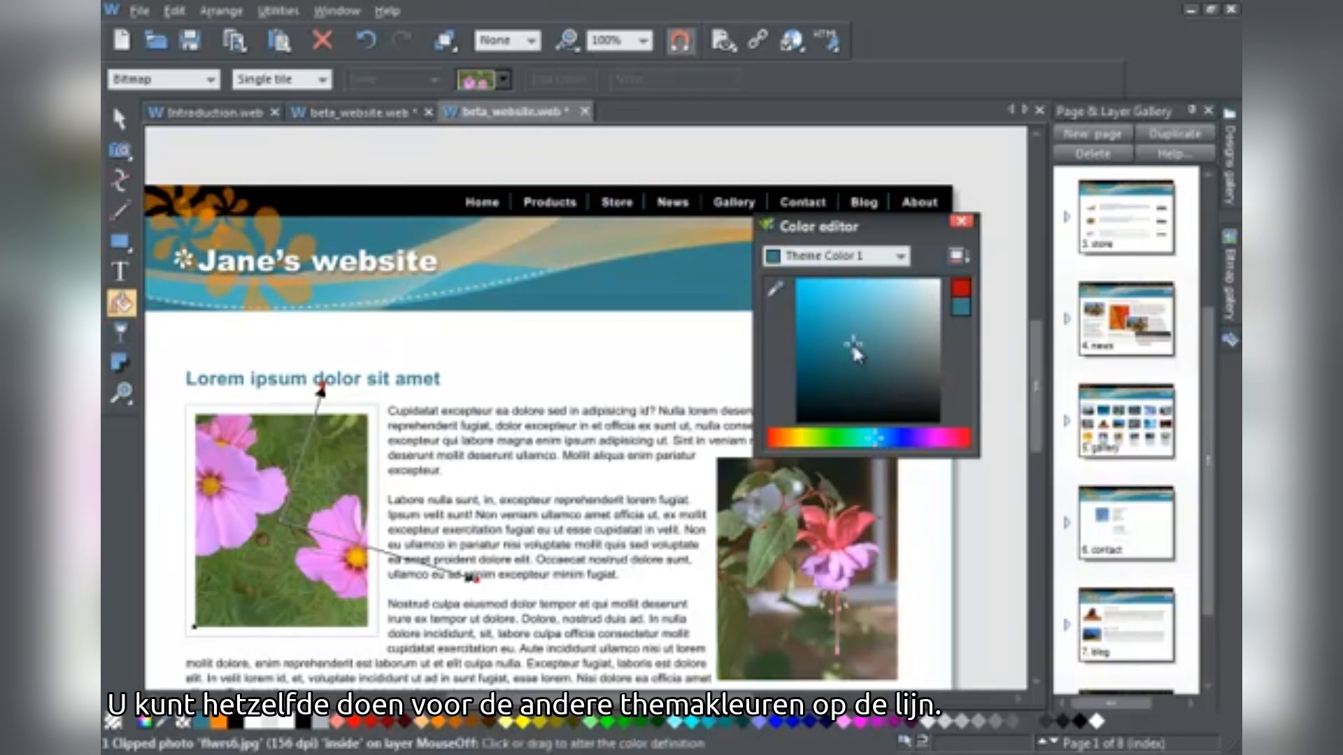
Change Theme Color 2 to blue so the header's flower shapes turn blue
{"action": "left_click", "coordinate": [221, 726]}
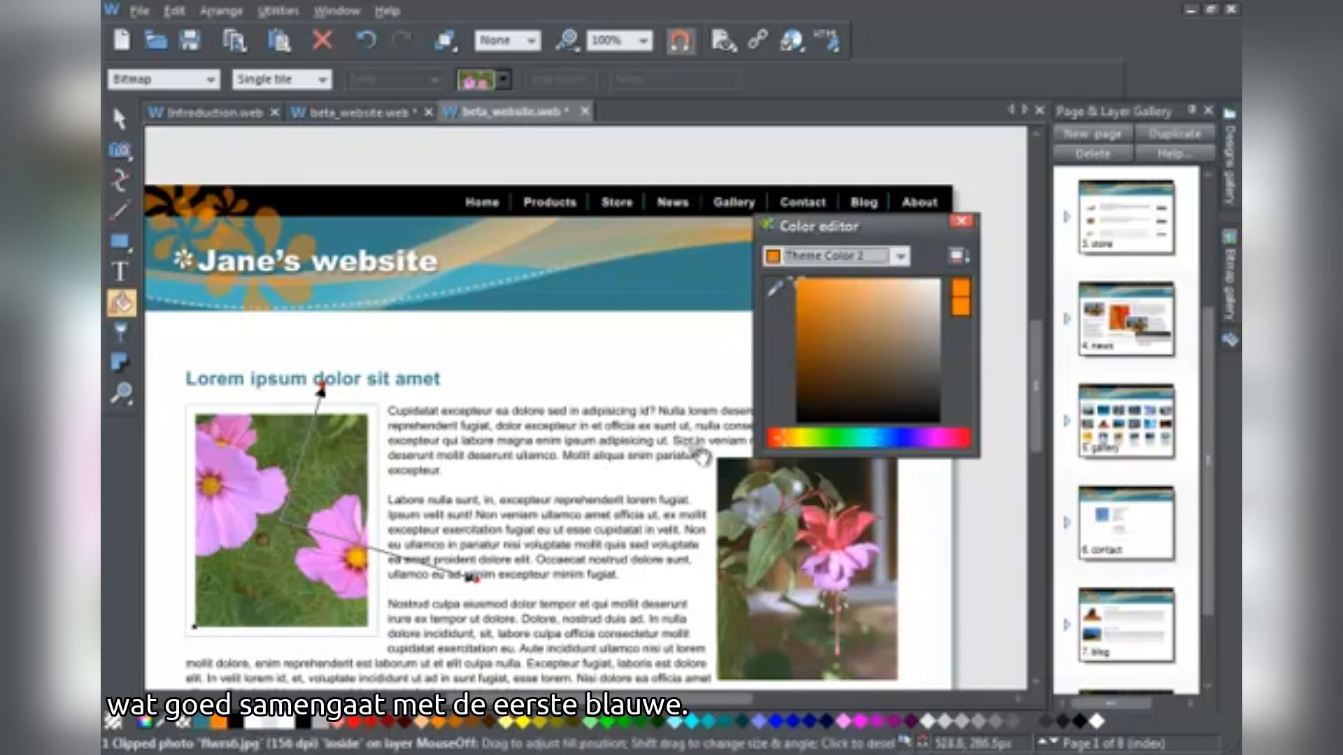
{"action": "left_click", "coordinate": [797, 441]}
{"action": "left_click_drag", "start_coordinate": [865, 450], "coordinate": [873, 454]}
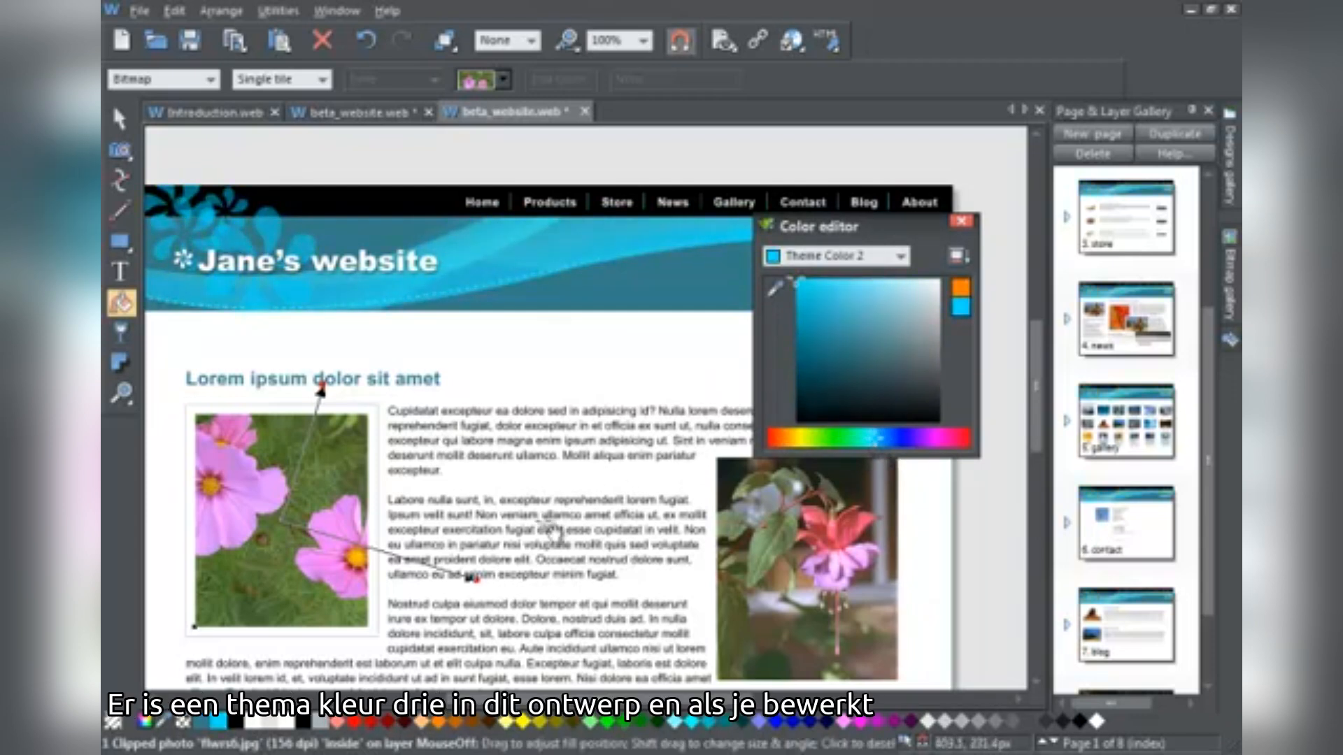
Try dark red for Theme Color 3, then undo it to keep the navigation bar black
{"action": "right_click", "coordinate": [239, 720]}
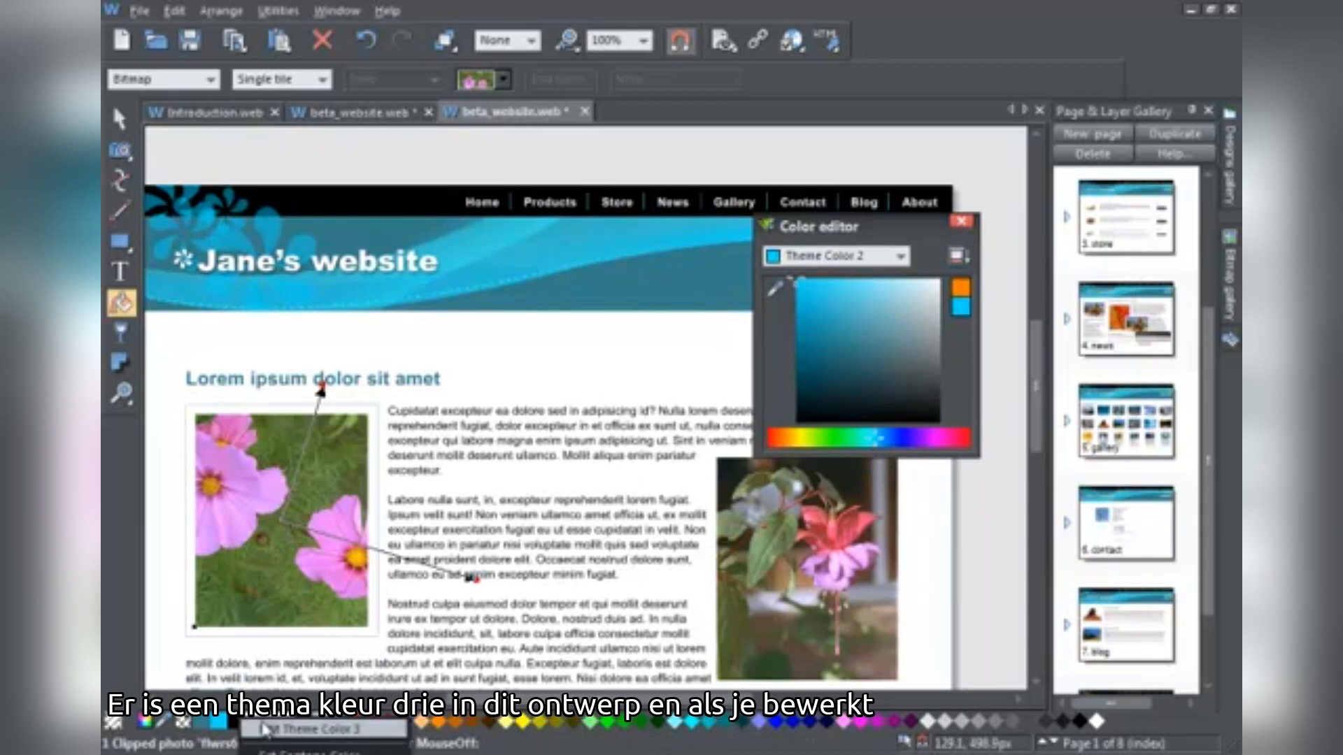
{"action": "left_click", "coordinate": [273, 730]}
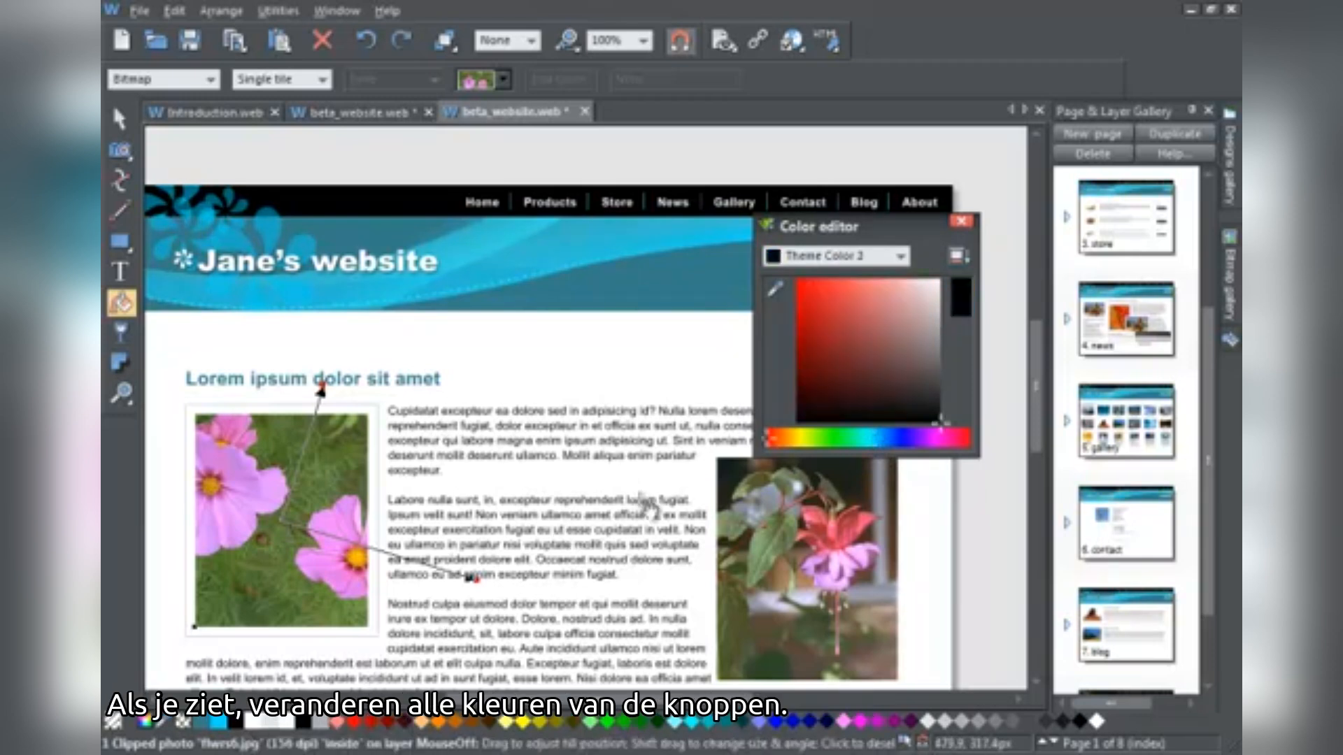
{"action": "mouse_move", "coordinate": [938, 430]}
{"action": "left_mouse_down"}
{"action": "mouse_move", "coordinate": [852, 363]}
{"action": "mouse_move", "coordinate": [842, 336]}
{"action": "left_mouse_up"}
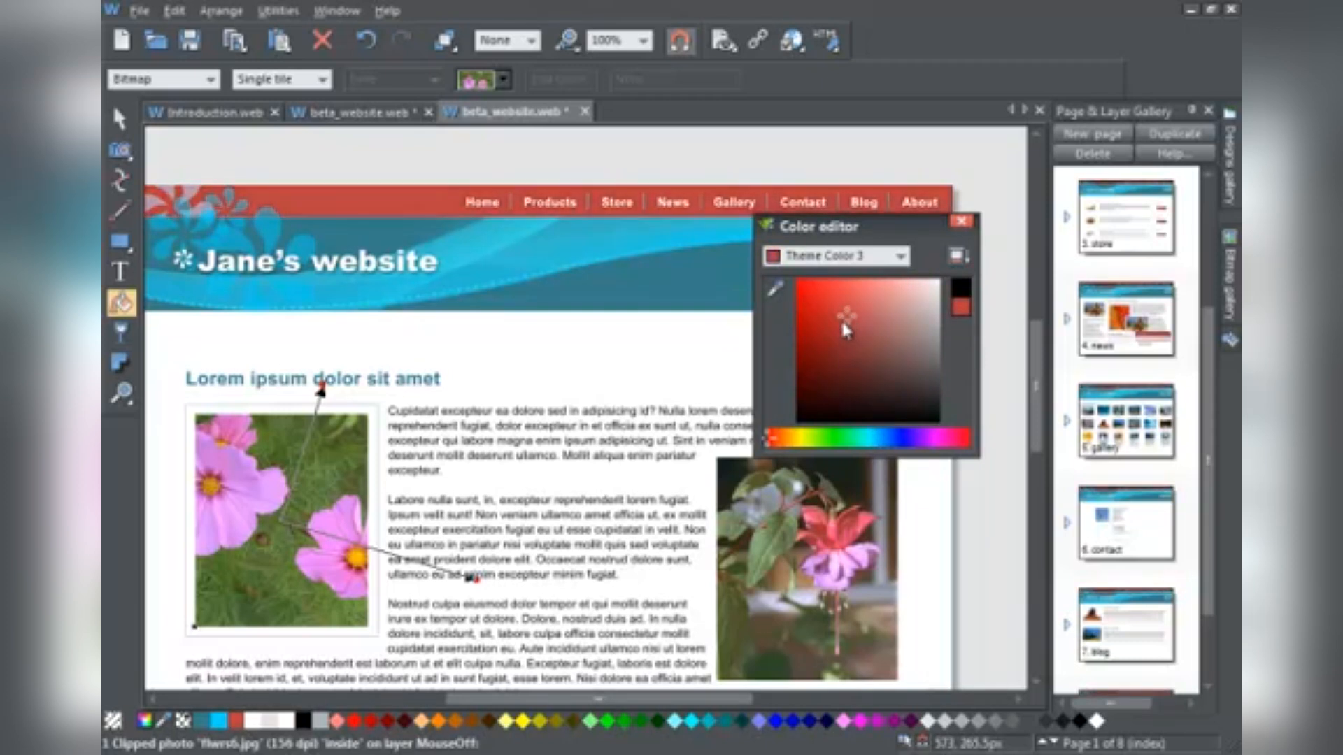
{"action": "left_click", "coordinate": [367, 40]}
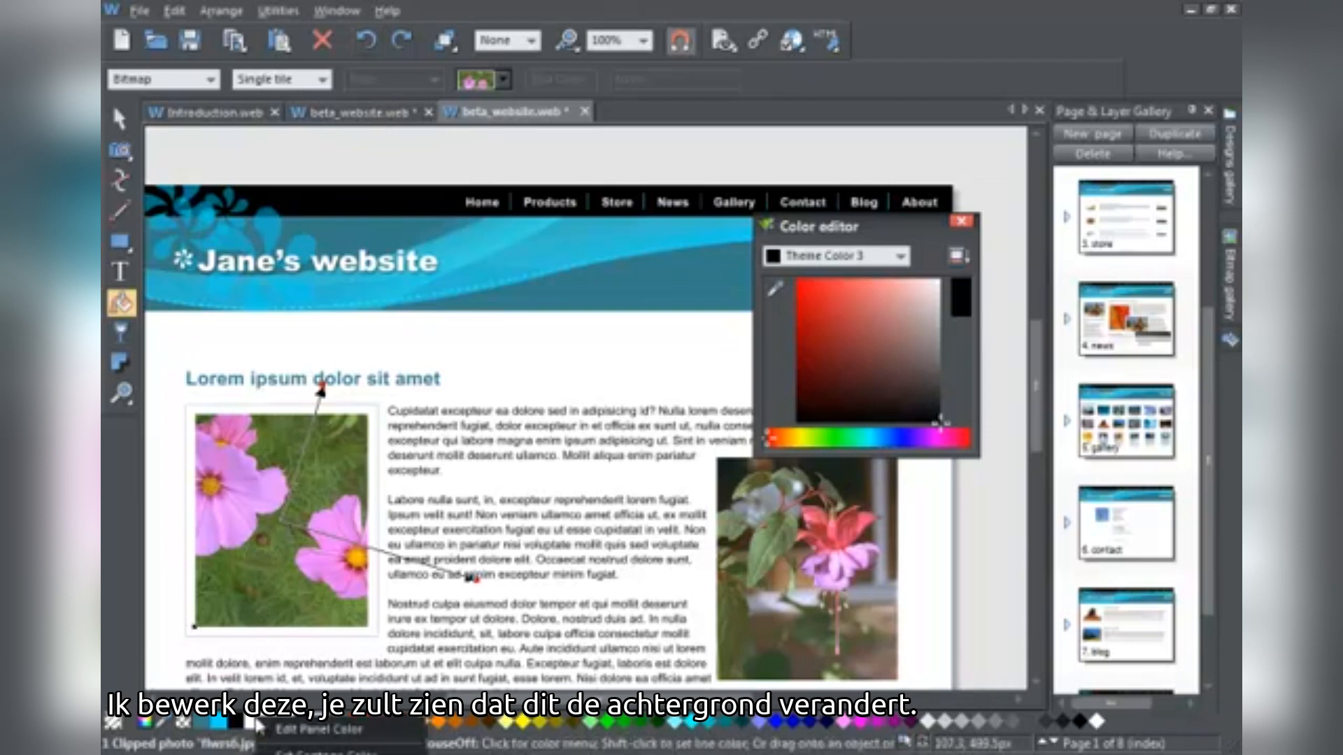
Trial pink and then green on the page panel, undoing both to keep it white
{"action": "left_click", "coordinate": [285, 724]}
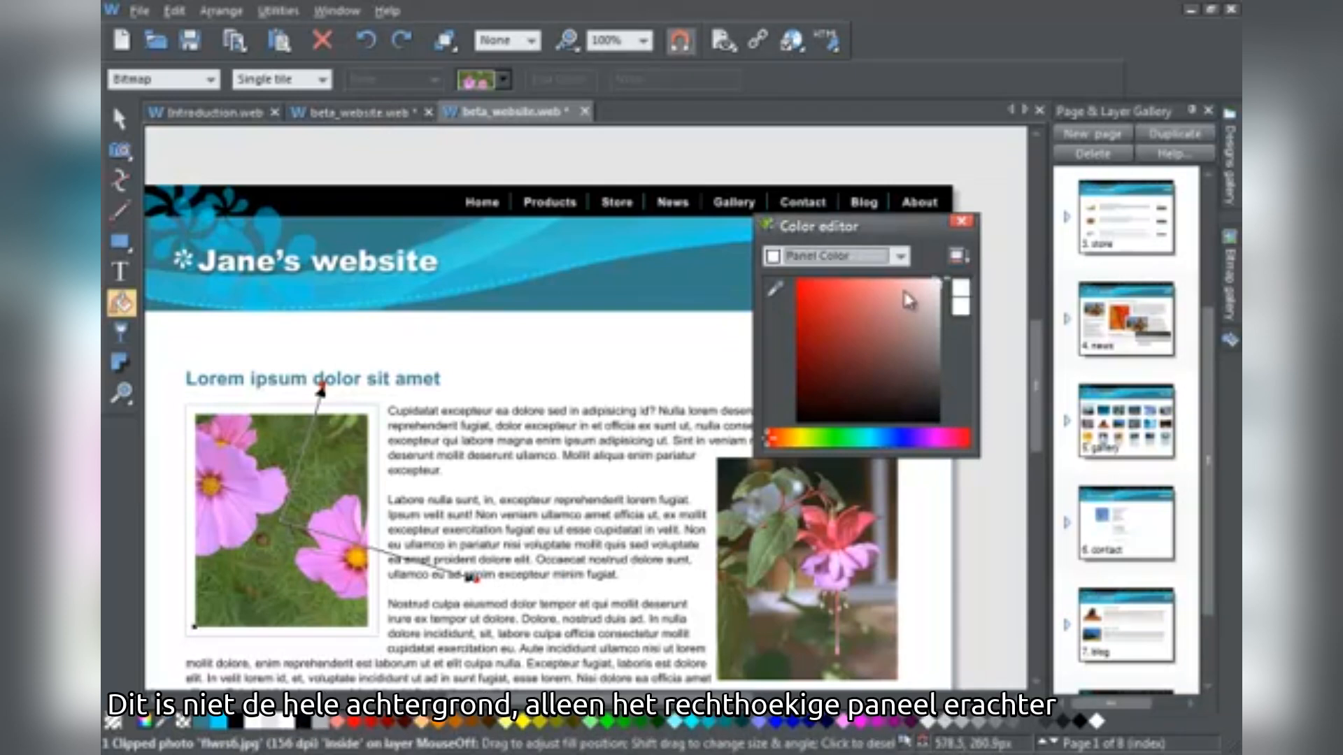
{"action": "mouse_move", "coordinate": [940, 288]}
{"action": "left_mouse_down"}
{"action": "mouse_move", "coordinate": [920, 311]}
{"action": "mouse_move", "coordinate": [921, 350]}
{"action": "mouse_move", "coordinate": [909, 313]}
{"action": "mouse_move", "coordinate": [922, 302]}
{"action": "left_mouse_up"}
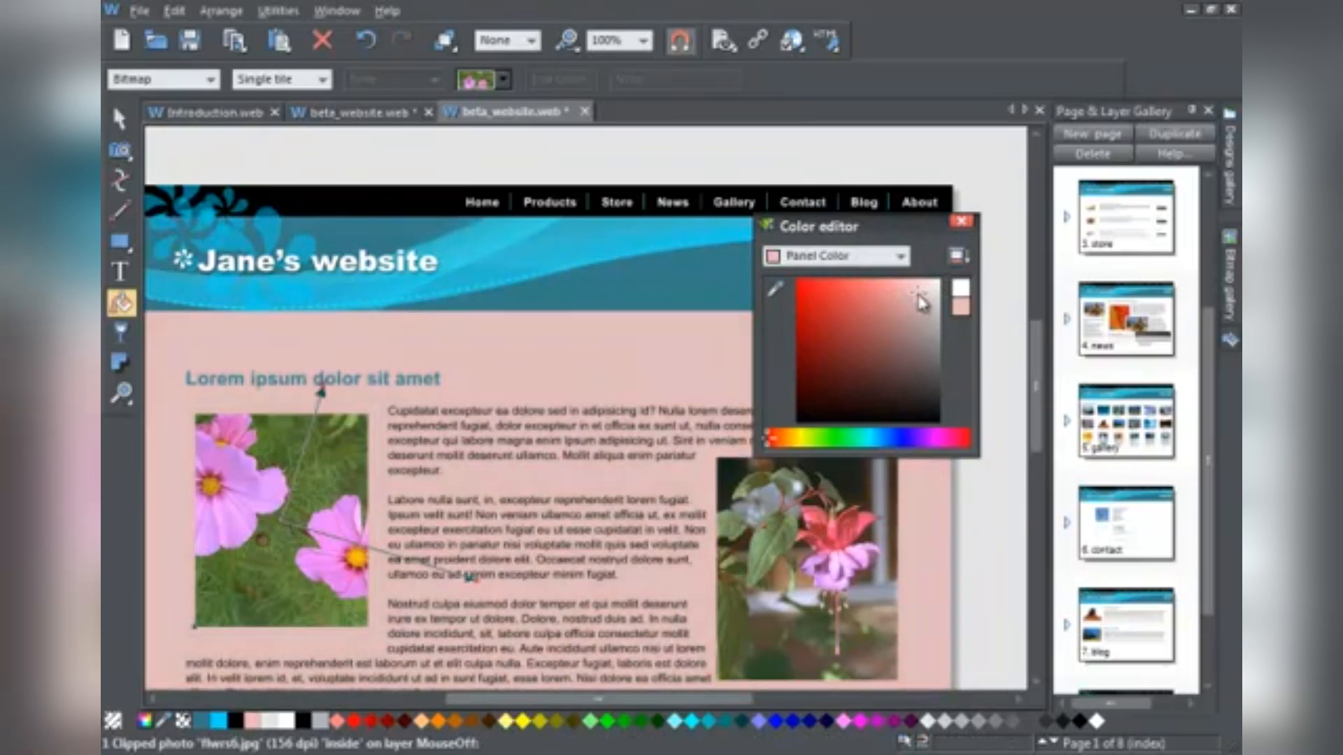
{"action": "left_click", "coordinate": [369, 40]}
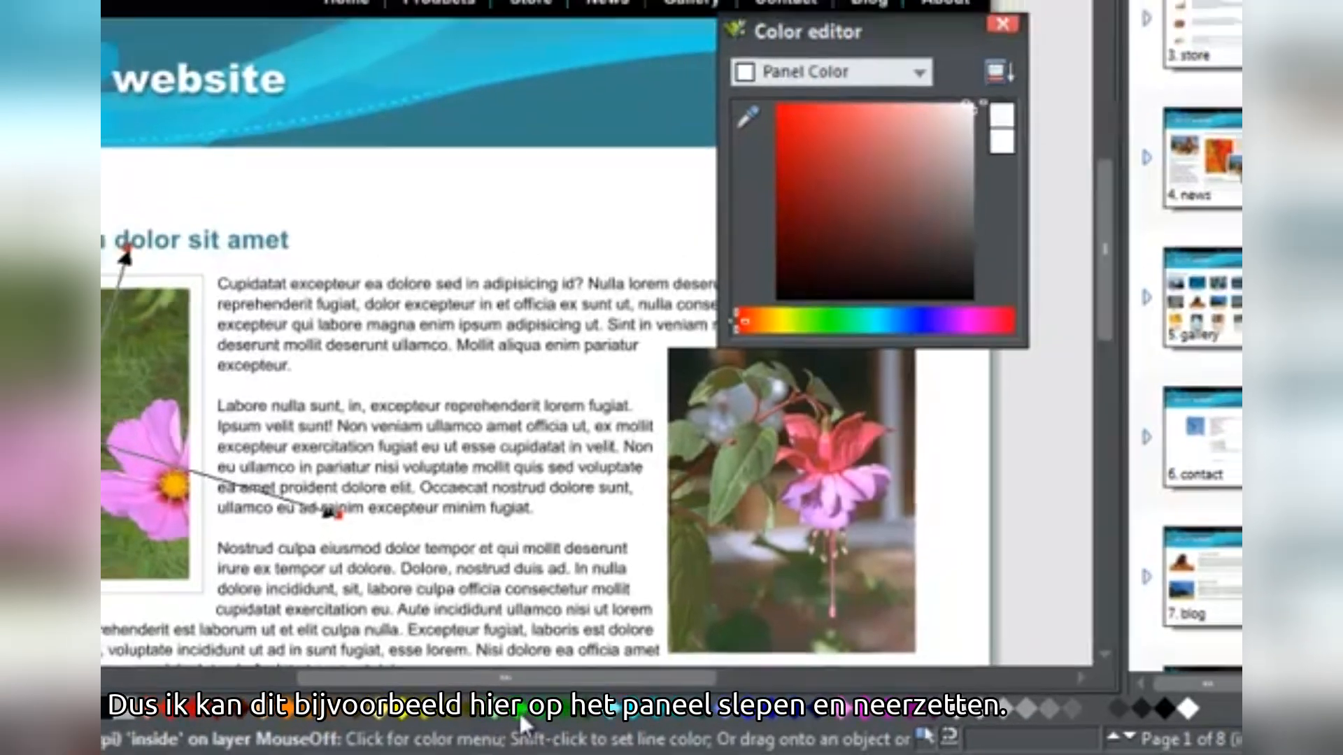
{"action": "left_click_drag", "start_coordinate": [509, 714], "coordinate": [579, 518]}
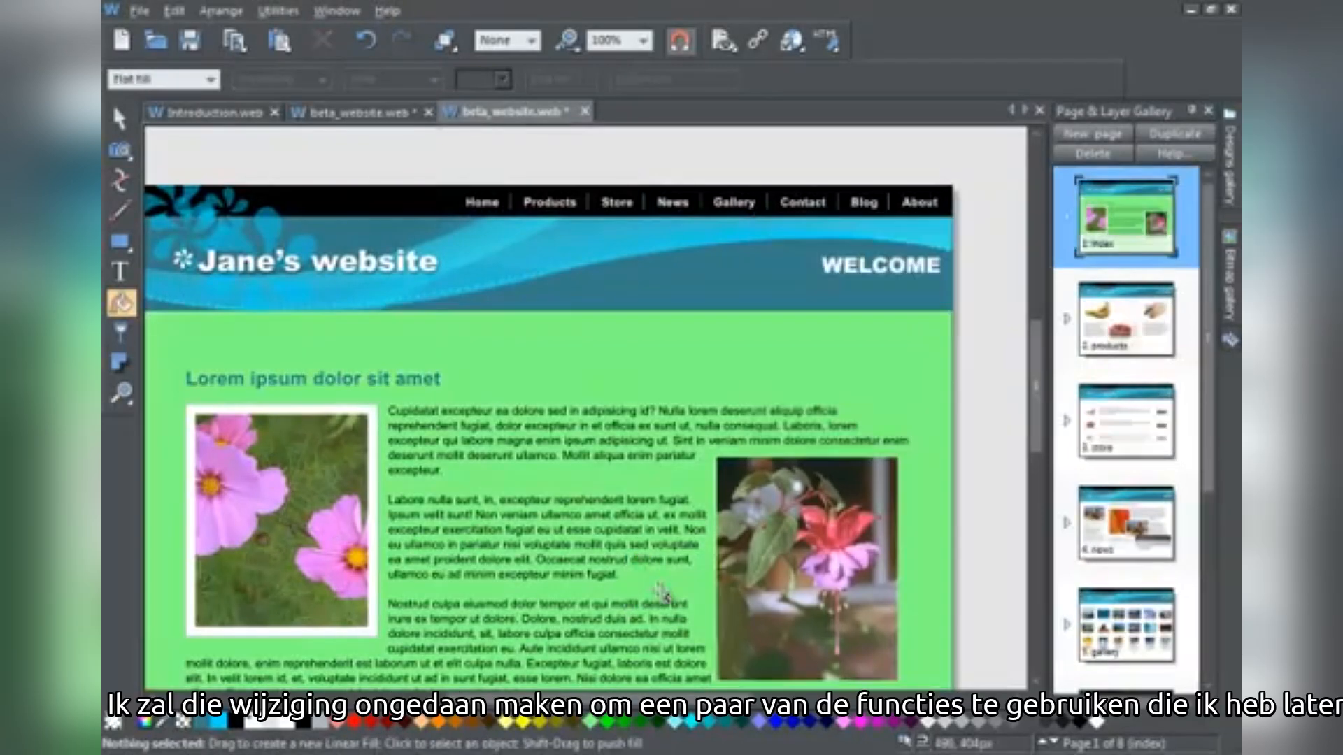
{"action": "left_click", "coordinate": [367, 40]}
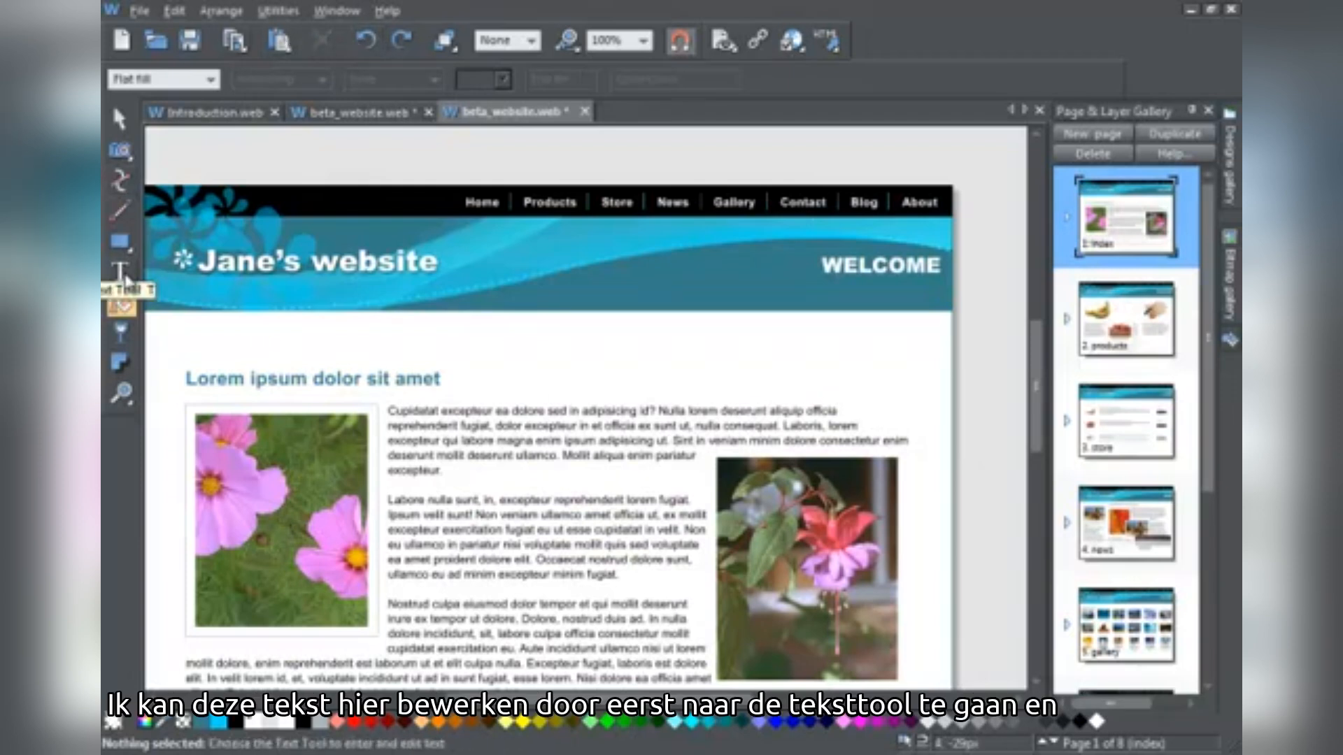
Replace the banner word WELCOME with 'My heading'
{"action": "left_click", "coordinate": [122, 272]}
{"action": "left_click", "coordinate": [880, 279]}
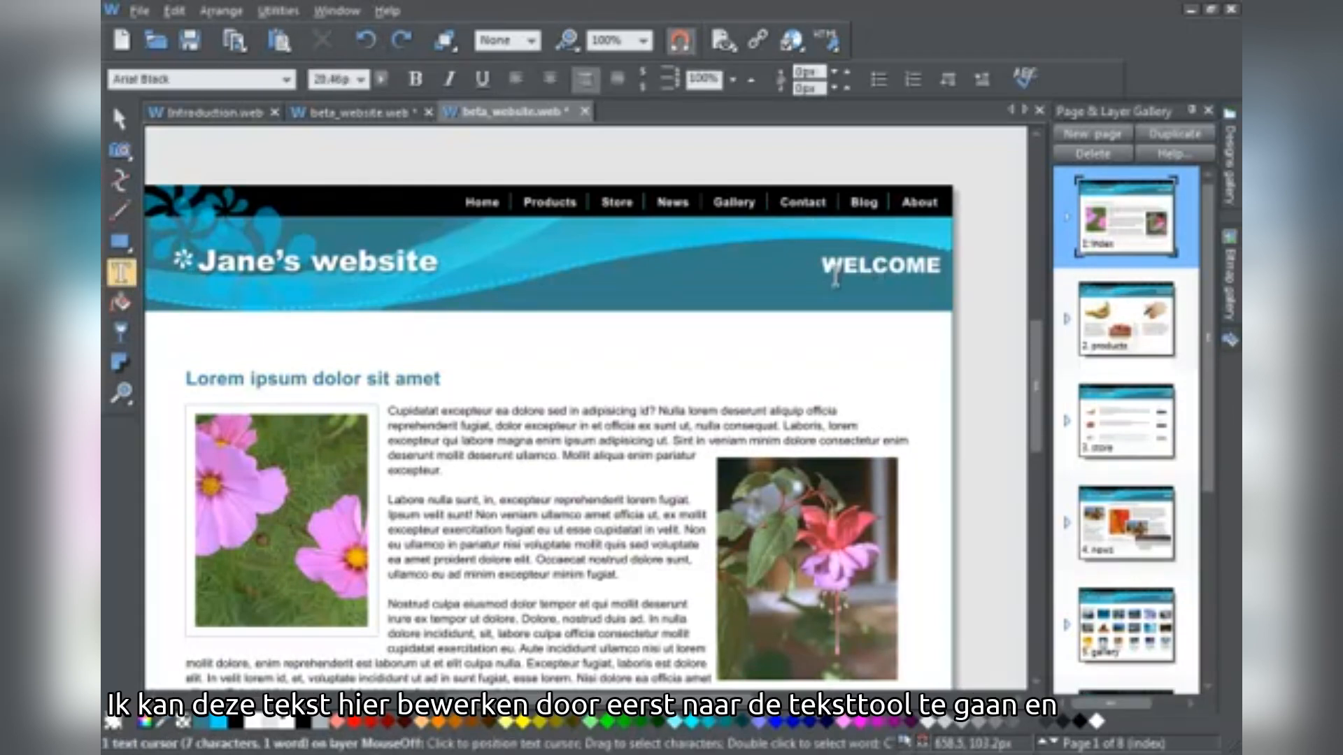
{"action": "left_click_drag", "start_coordinate": [827, 267], "coordinate": [937, 267]}
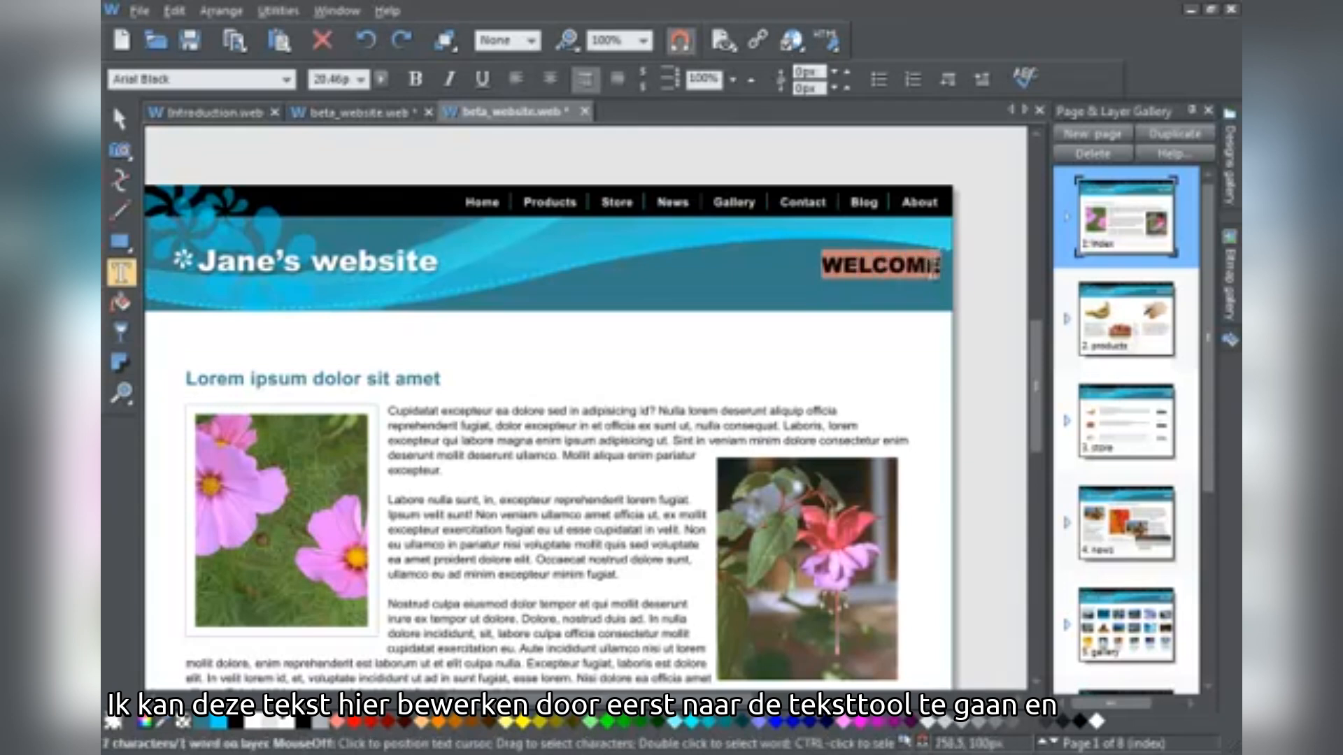
{"action": "type", "text": "My heading"}
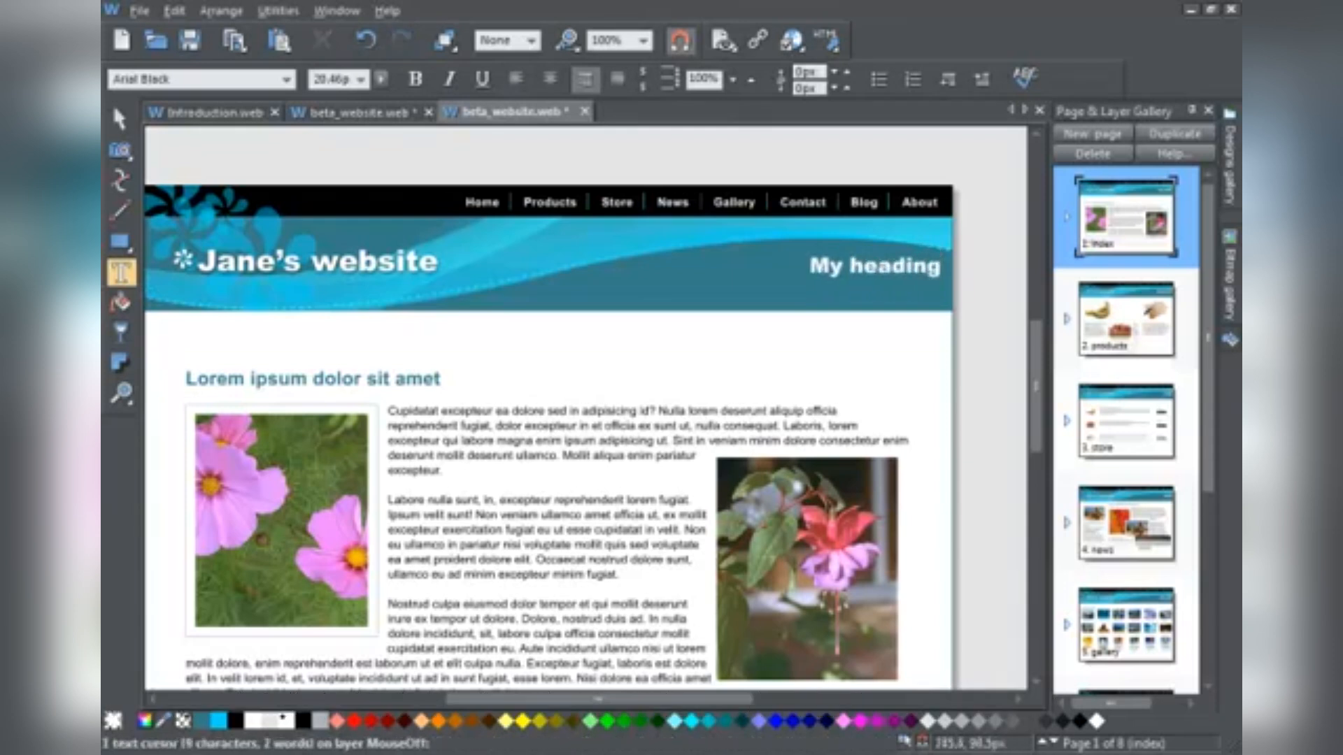
Set 'My heading' in the Impact typeface and shift it left within the banner
{"action": "left_click_drag", "start_coordinate": [809, 266], "coordinate": [940, 266]}
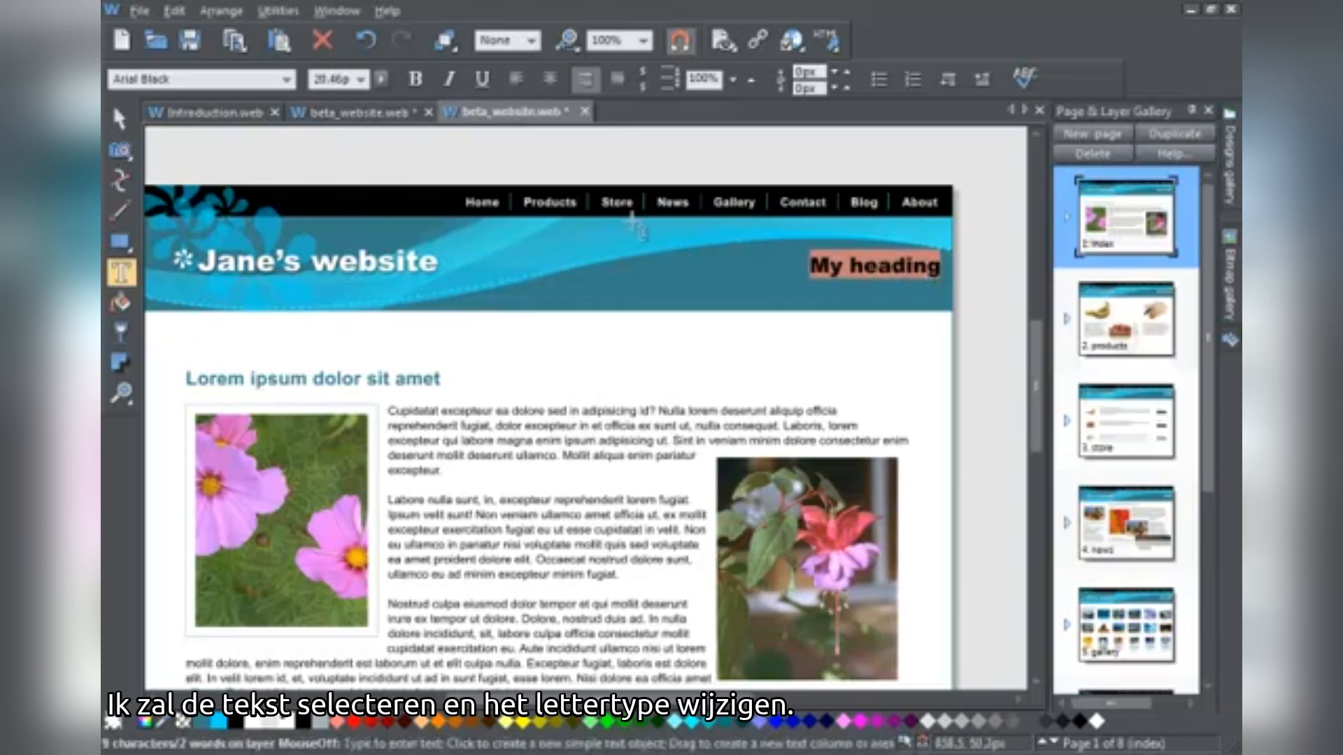
{"action": "left_click", "coordinate": [286, 79]}
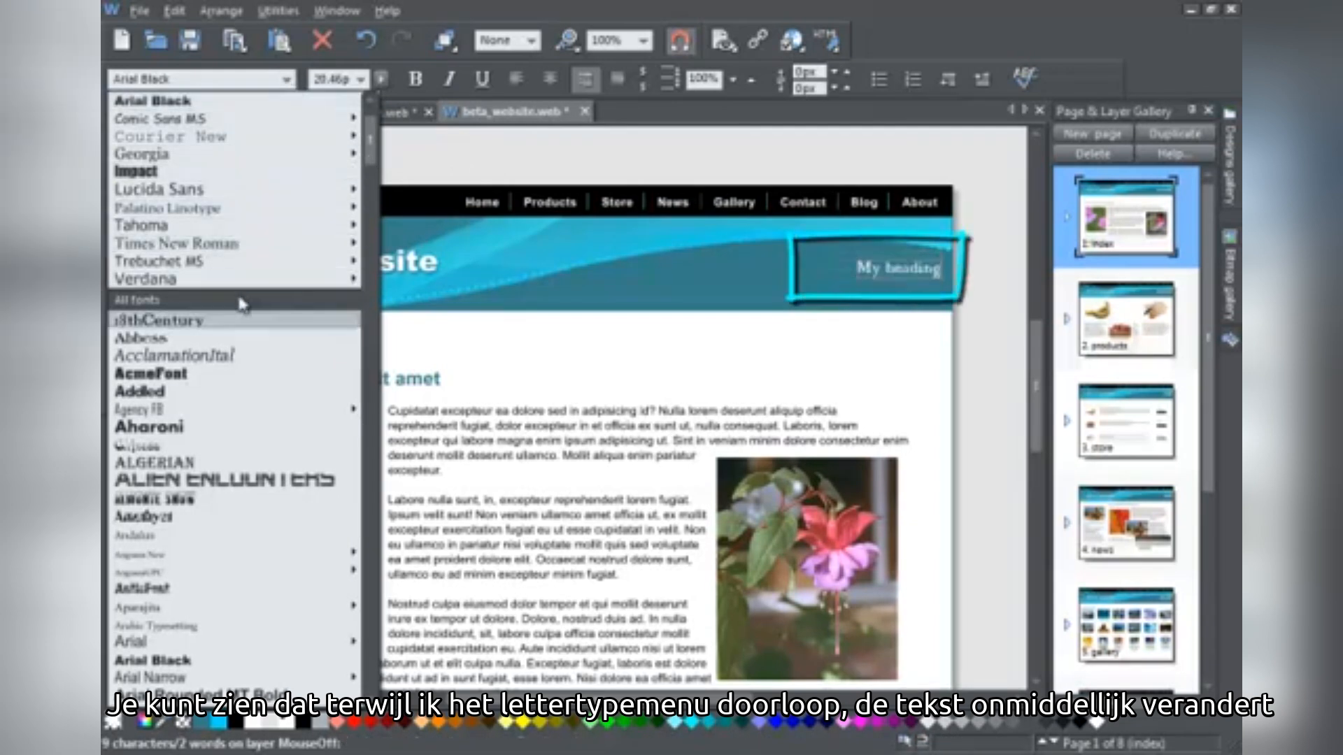
{"action": "left_click", "coordinate": [197, 180]}
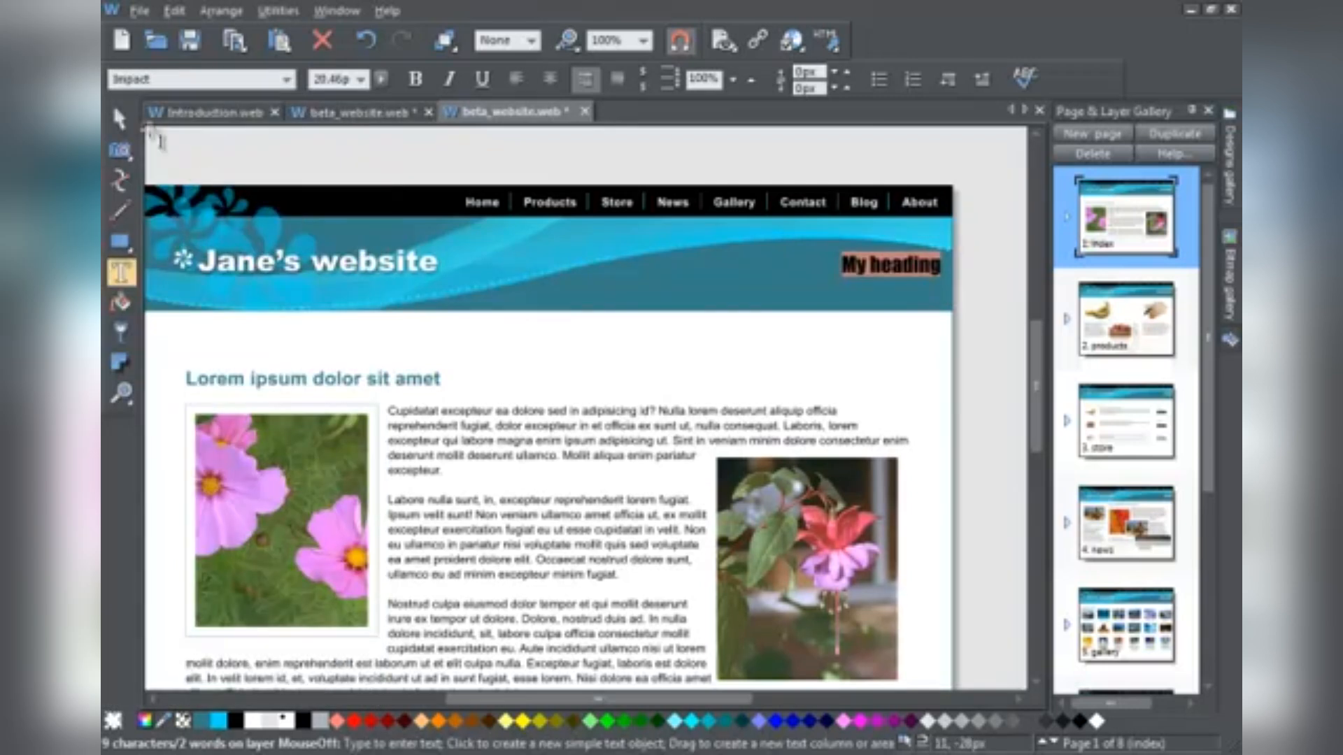
{"action": "left_click", "coordinate": [119, 117]}
{"action": "left_click_drag", "start_coordinate": [904, 267], "coordinate": [845, 255]}
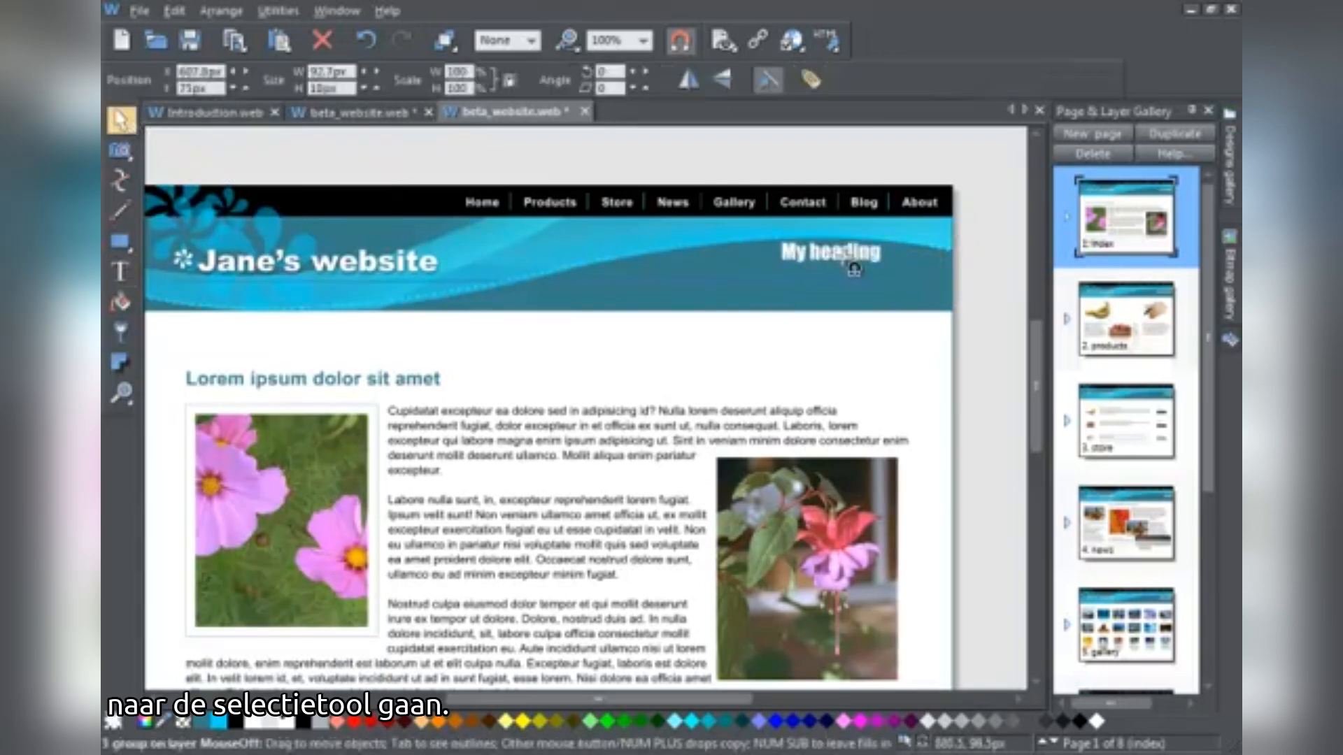
Enlarge and tilt 'My heading' upward and give it a soft drop shadow
{"action": "left_click_drag", "start_coordinate": [765, 275], "coordinate": [684, 296]}
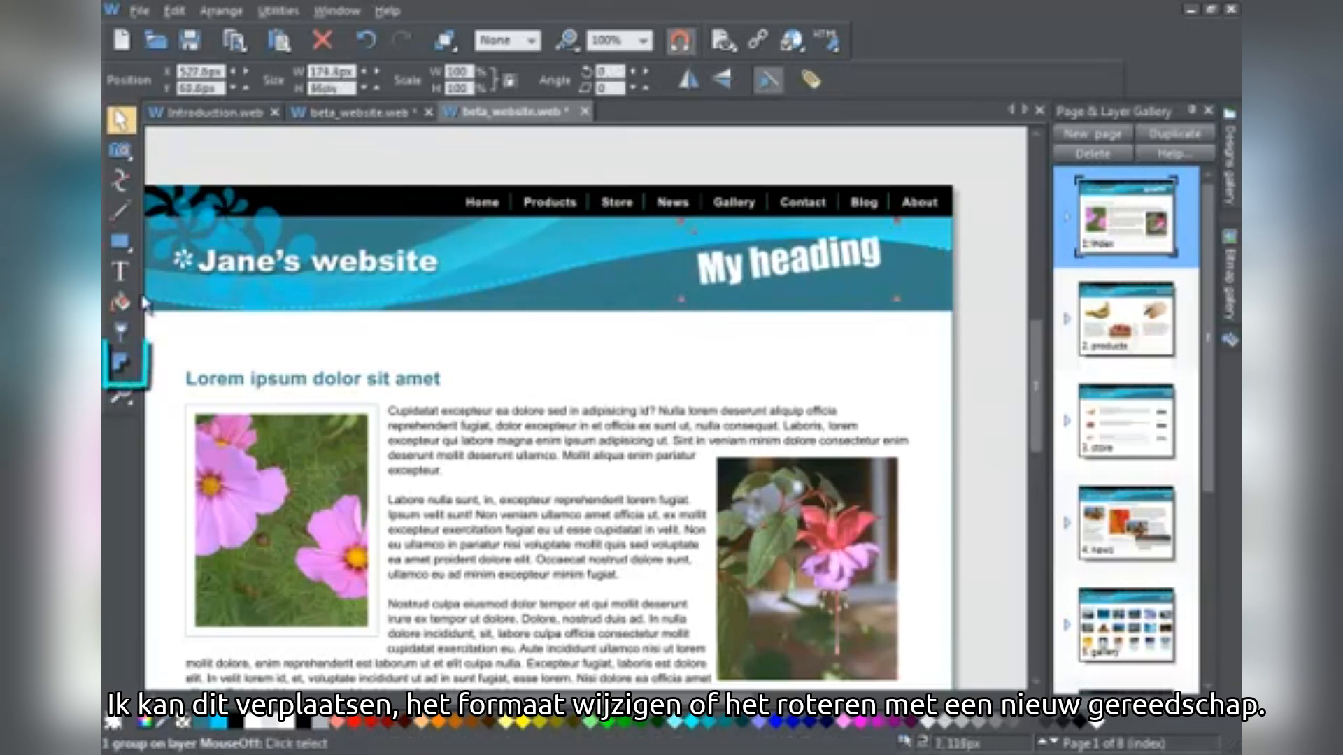
{"action": "left_click", "coordinate": [121, 362]}
{"action": "left_click_drag", "start_coordinate": [817, 263], "coordinate": [848, 265]}
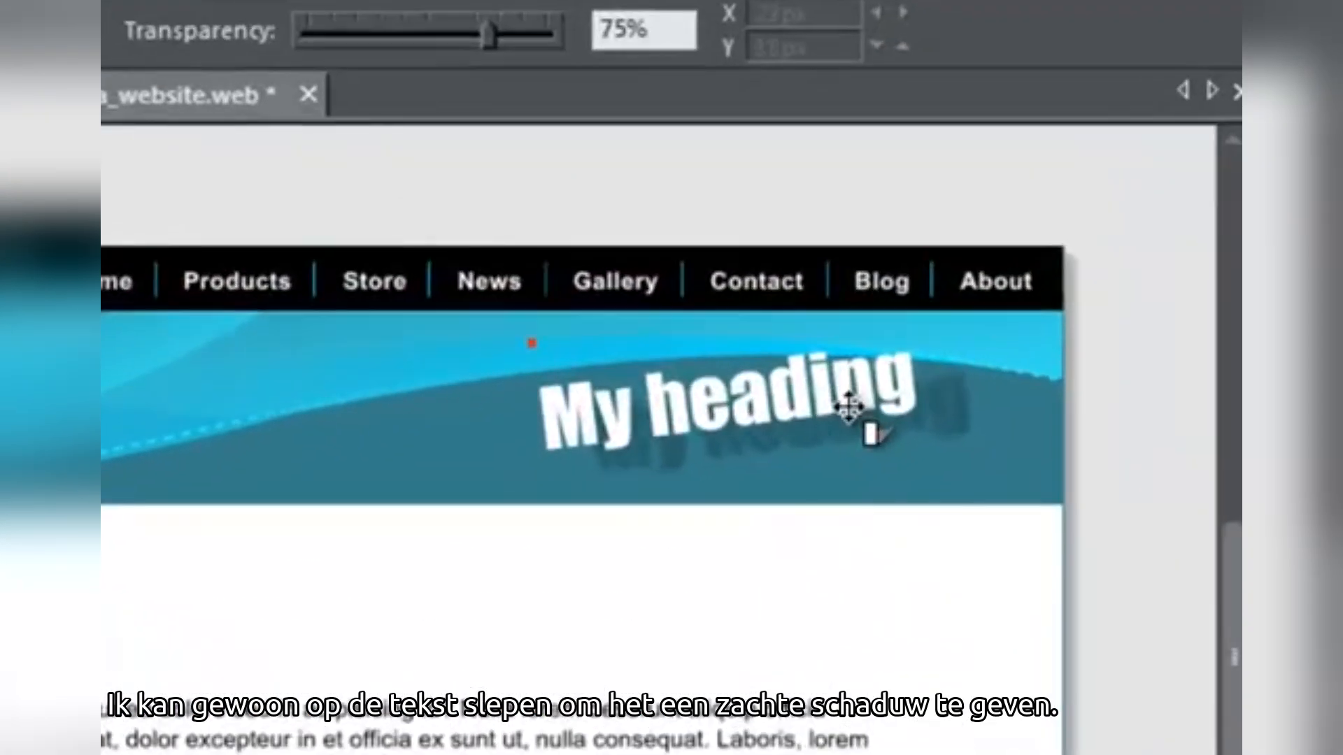
Tune the shadow to 72% transparency and 7.2px blur, then reposition the heading
{"action": "left_click_drag", "start_coordinate": [848, 407], "coordinate": [844, 409]}
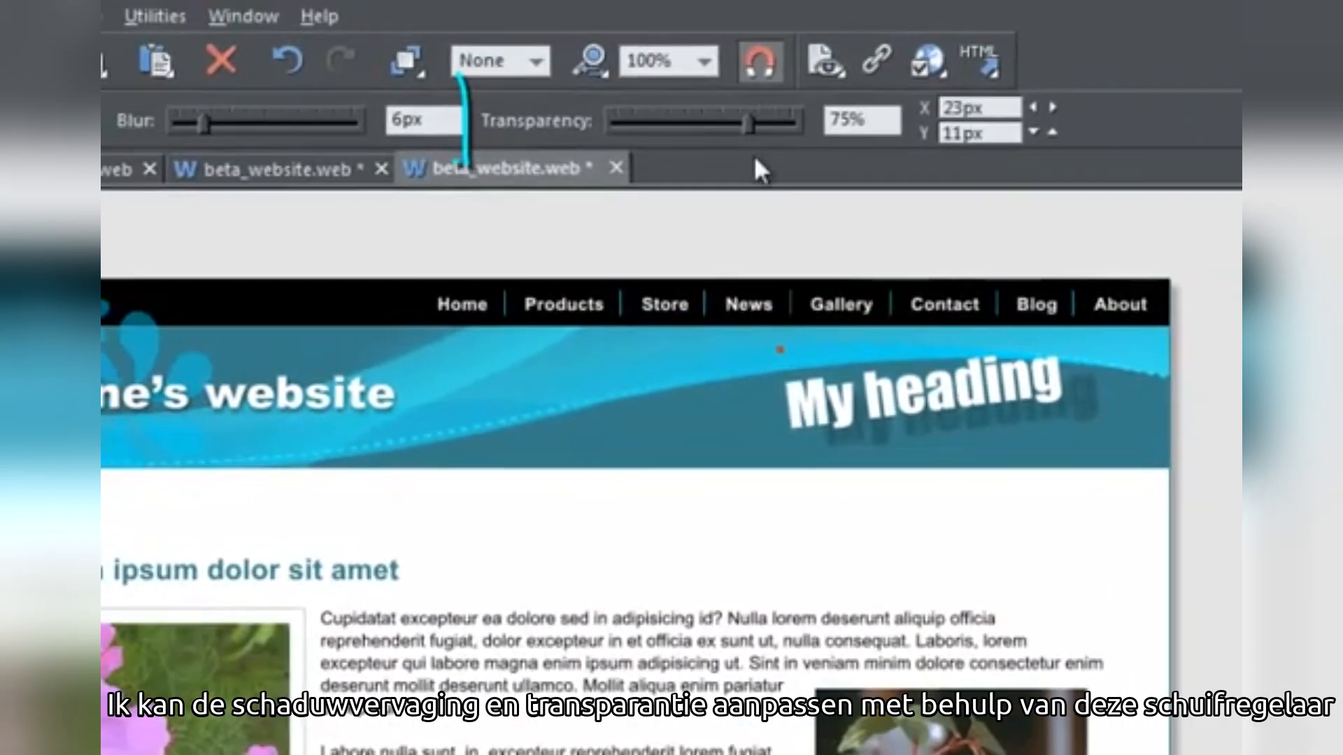
{"action": "left_click_drag", "start_coordinate": [748, 125], "coordinate": [778, 127]}
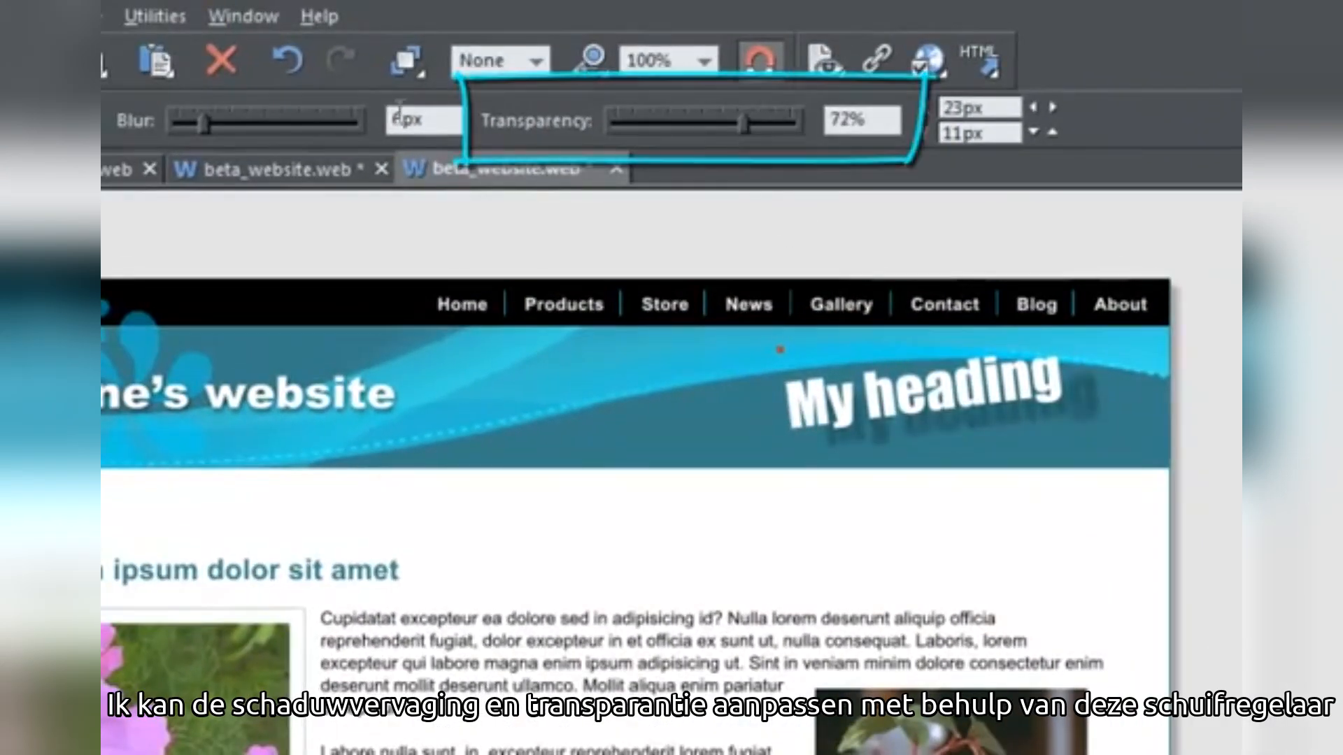
{"action": "left_click_drag", "start_coordinate": [182, 119], "coordinate": [211, 132]}
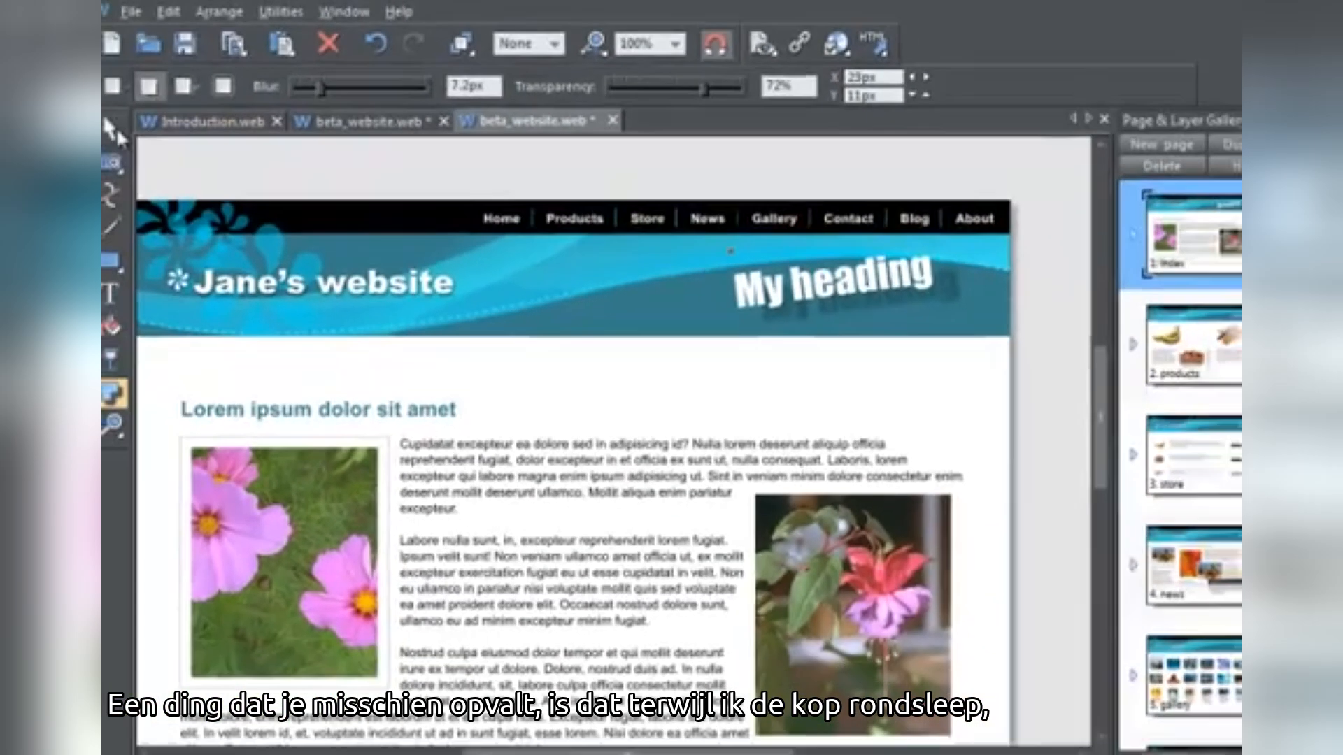
{"action": "left_click", "coordinate": [121, 129]}
{"action": "mouse_move", "coordinate": [894, 294]}
{"action": "left_mouse_down"}
{"action": "mouse_move", "coordinate": [519, 294]}
{"action": "mouse_move", "coordinate": [900, 293]}
{"action": "left_mouse_up"}
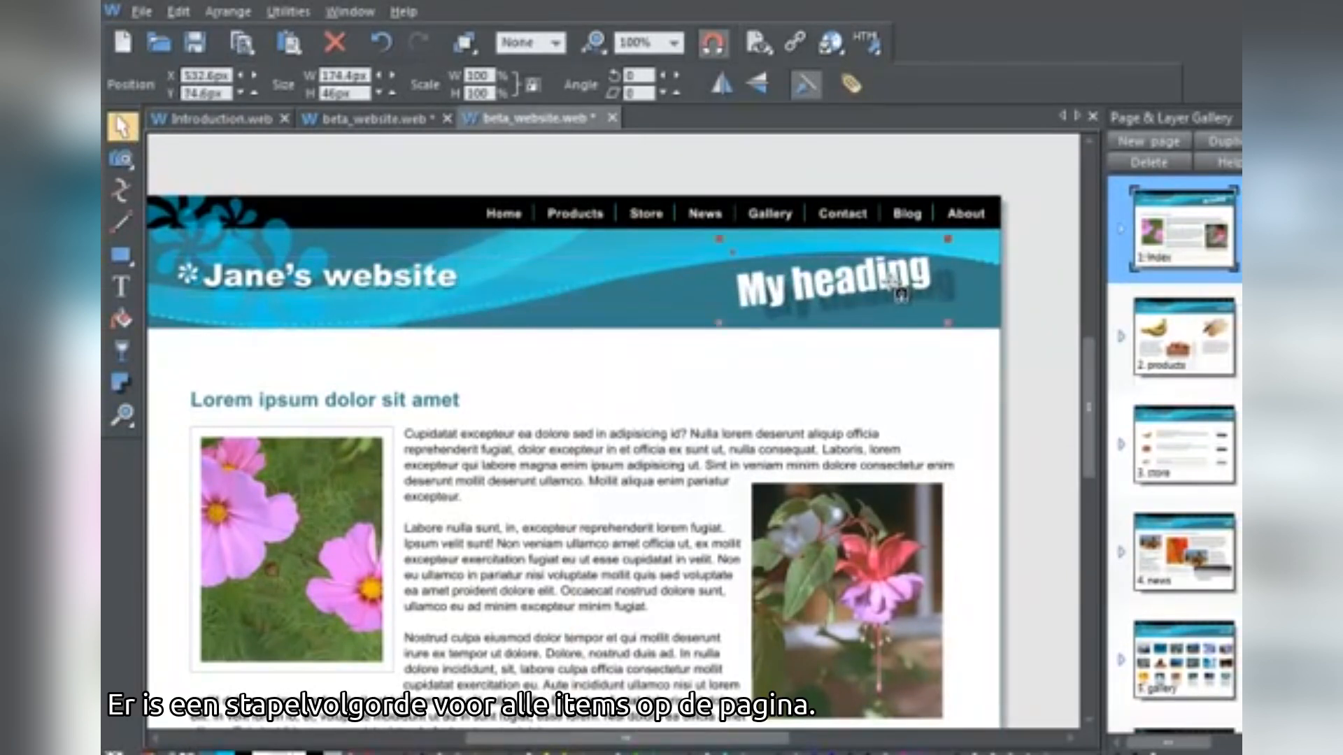
Bring 'My heading' to the front and place it on the banner's right
{"action": "left_click", "coordinate": [237, 13]}
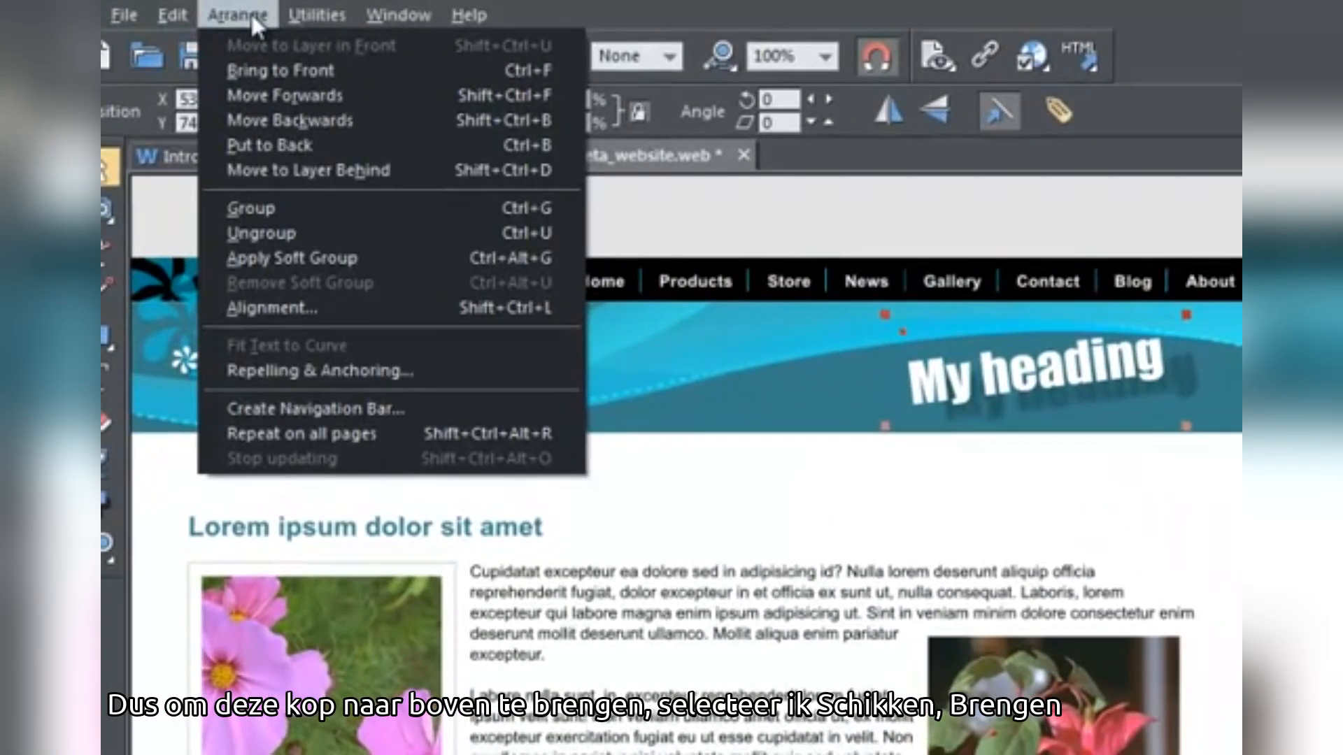
{"action": "left_click", "coordinate": [264, 70]}
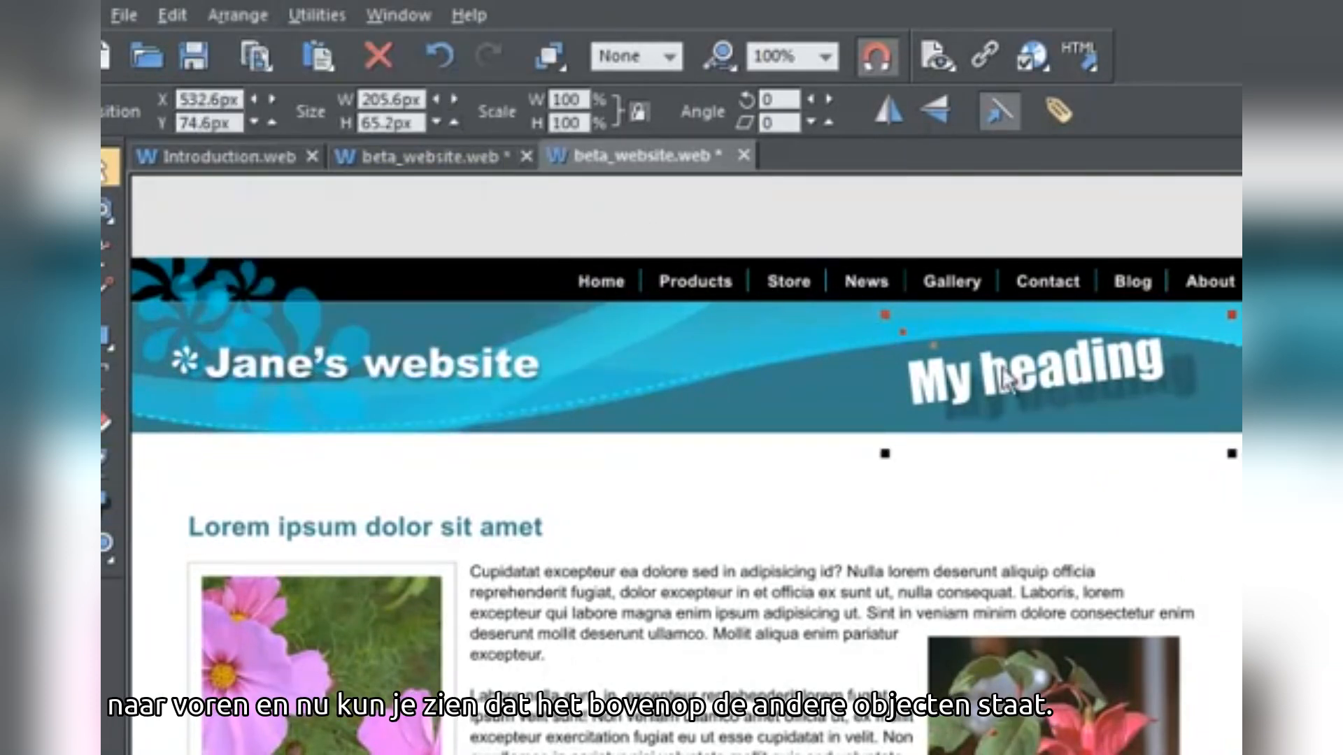
{"action": "mouse_move", "coordinate": [1031, 379]}
{"action": "left_mouse_down"}
{"action": "mouse_move", "coordinate": [539, 389]}
{"action": "mouse_move", "coordinate": [547, 497]}
{"action": "mouse_move", "coordinate": [832, 455]}
{"action": "mouse_move", "coordinate": [1112, 650]}
{"action": "mouse_move", "coordinate": [1123, 675]}
{"action": "mouse_move", "coordinate": [1047, 386]}
{"action": "left_mouse_up"}
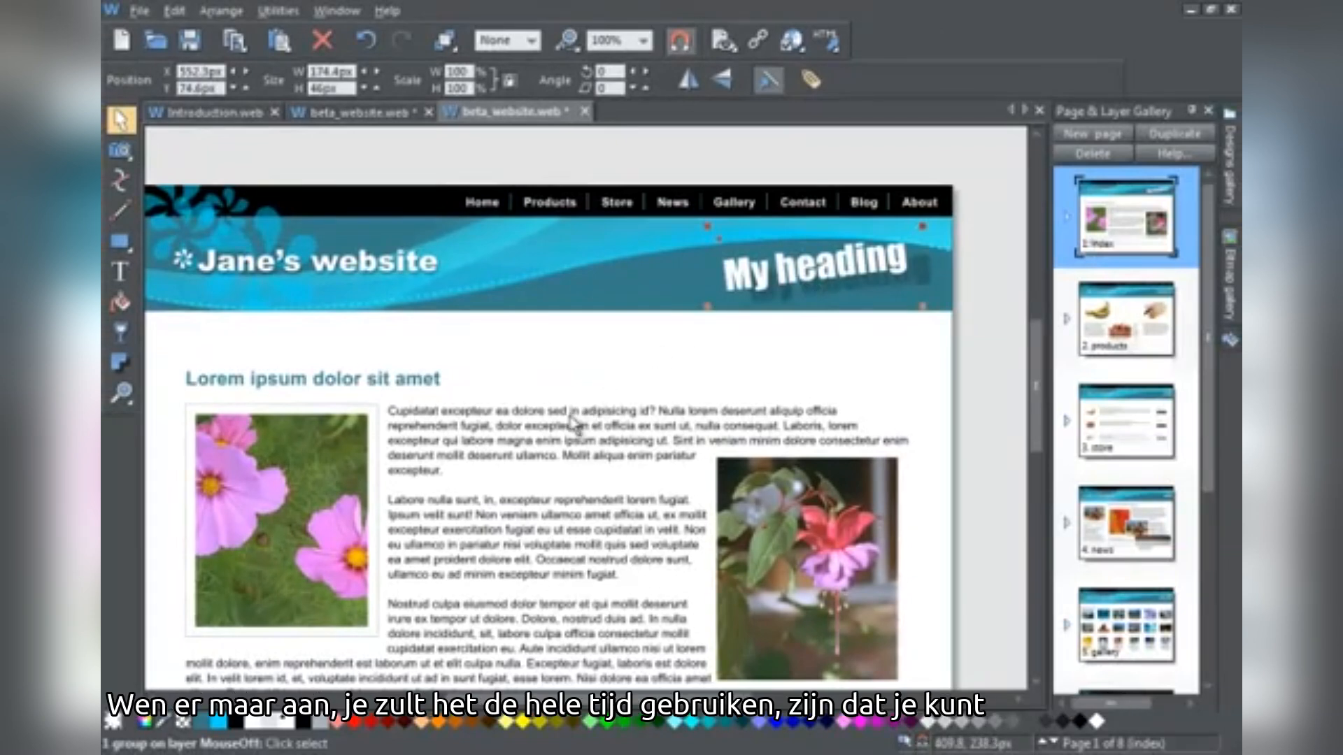
{"action": "left_click_drag", "start_coordinate": [544, 412], "coordinate": [574, 396]}
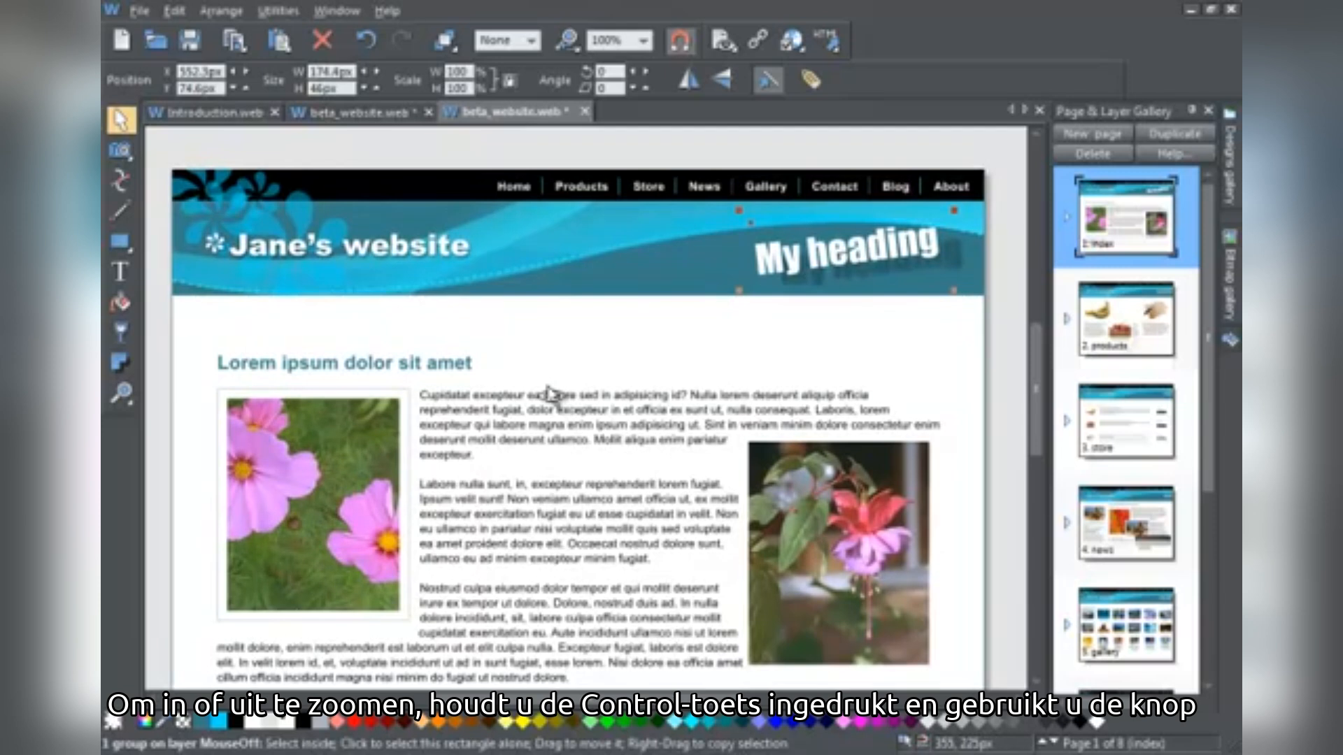
{"action": "scroll", "coordinate": [548, 395], "scroll_direction": "up", "scroll_amount": 2}
{"action": "scroll", "coordinate": [546, 406], "scroll_direction": "down", "scroll_amount": 4}
{"action": "scroll", "coordinate": [539, 414], "scroll_direction": "up", "scroll_amount": 2}
{"action": "scroll", "coordinate": [539, 415], "scroll_direction": "down", "scroll_amount": 2}
{"action": "scroll", "coordinate": [539, 414], "scroll_direction": "down", "scroll_amount": 2}
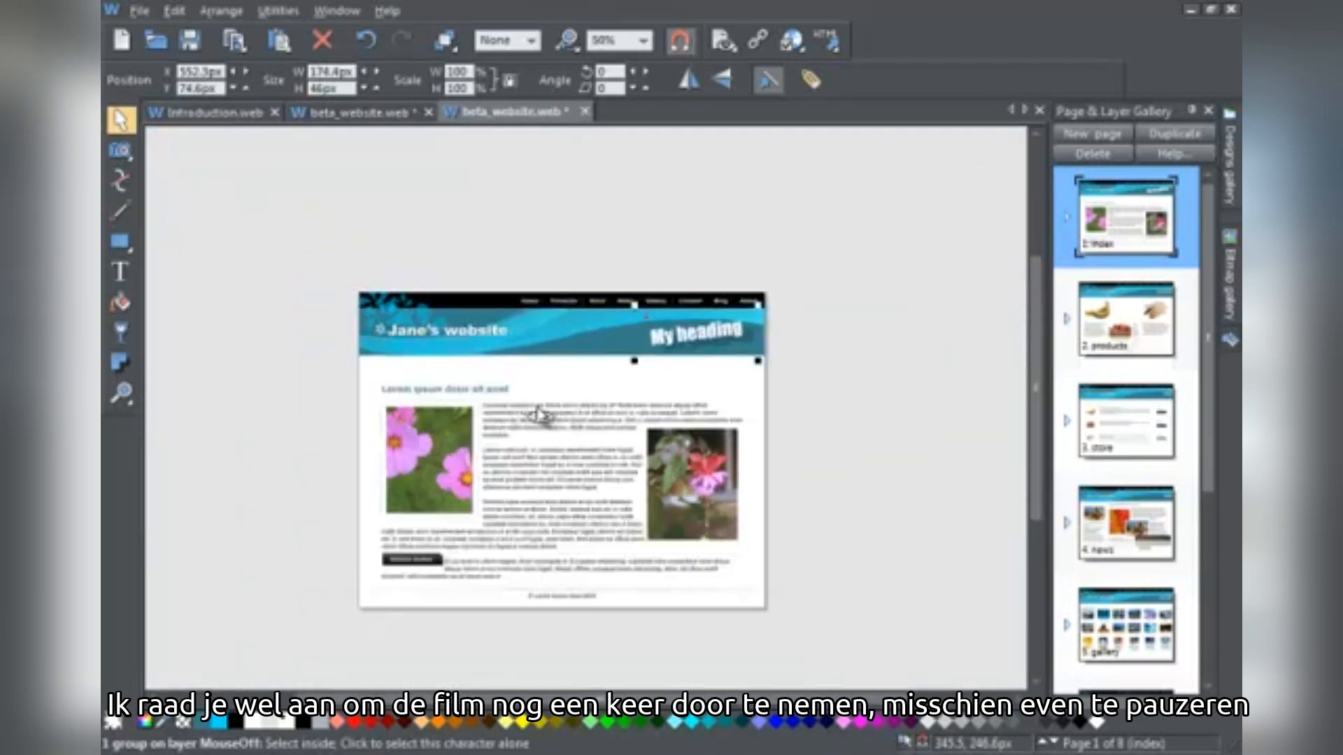
{"action": "scroll", "coordinate": [538, 414], "scroll_direction": "down", "scroll_amount": 1}
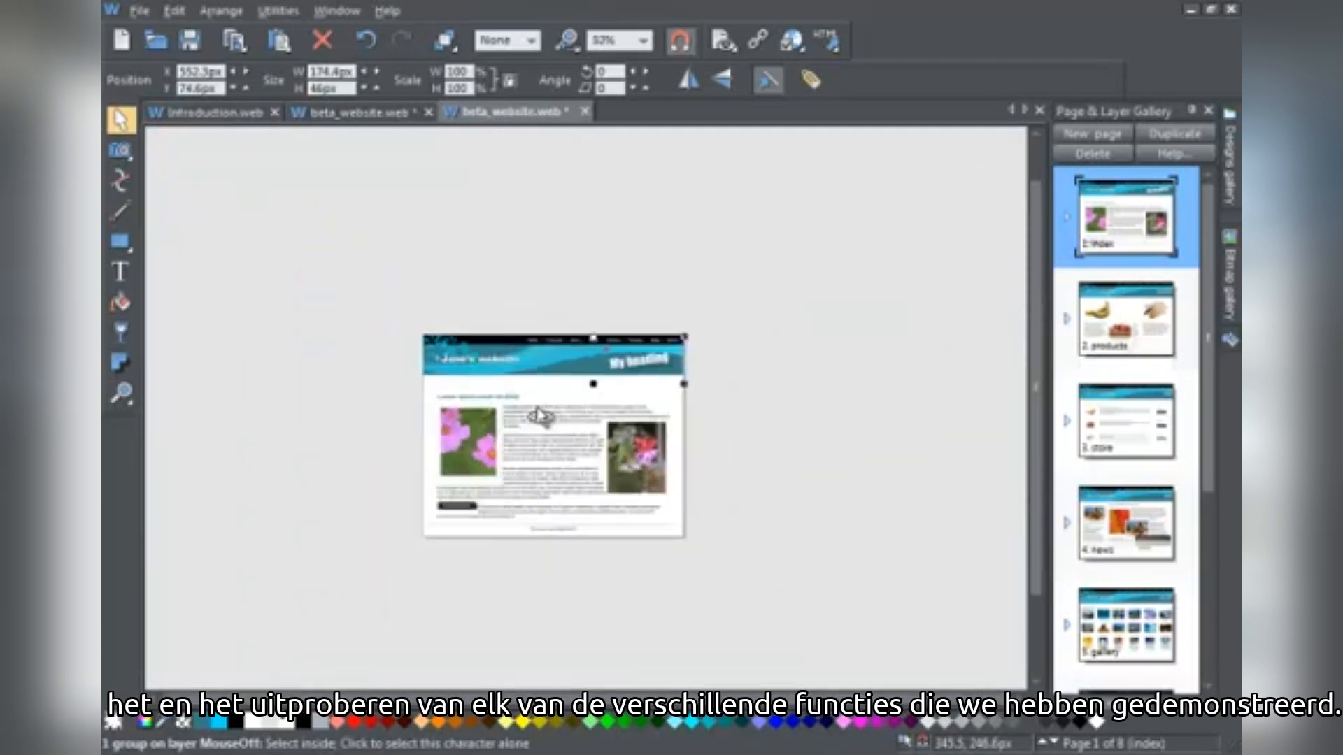